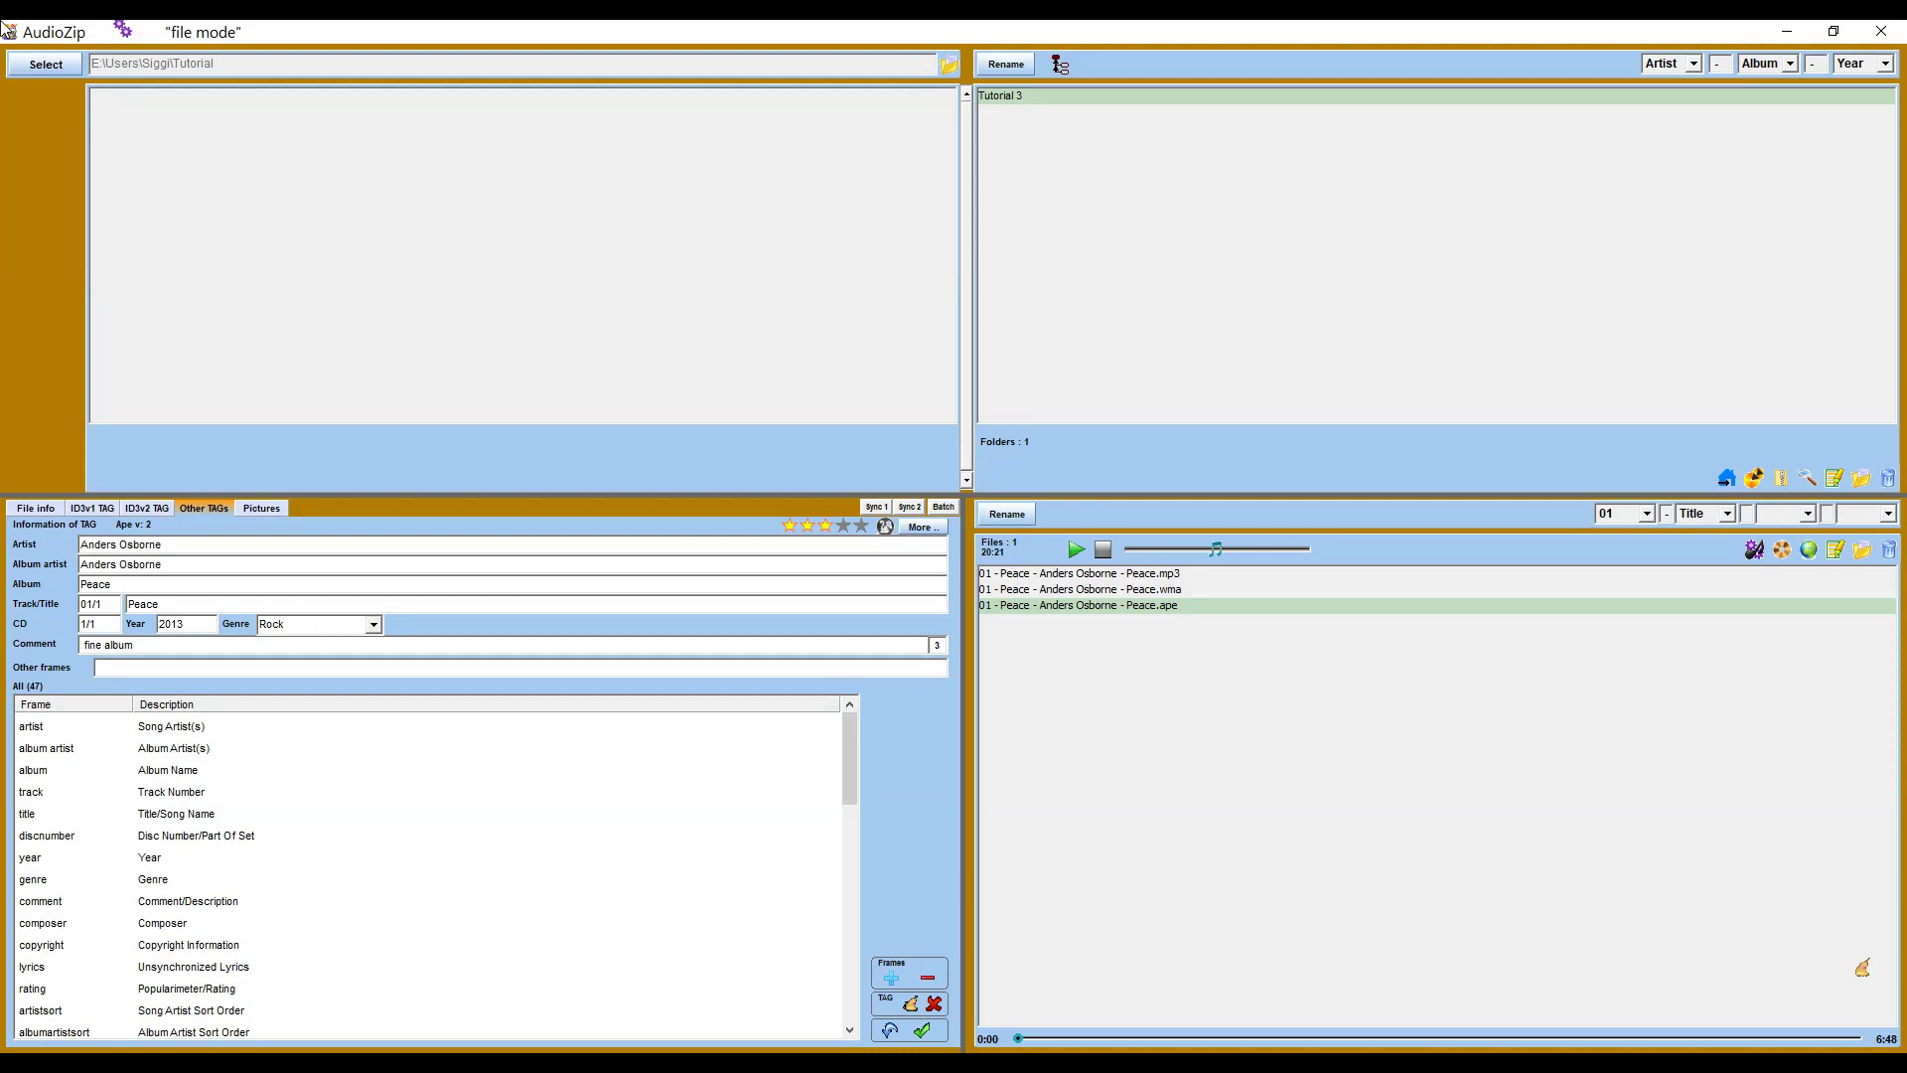
# Add the folder "NEIL YOUNG - Time Fades Away - 1973-1995" from Tutorial 3, clearing the lists to switch to folder mode
pyautogui.click(64, 63)
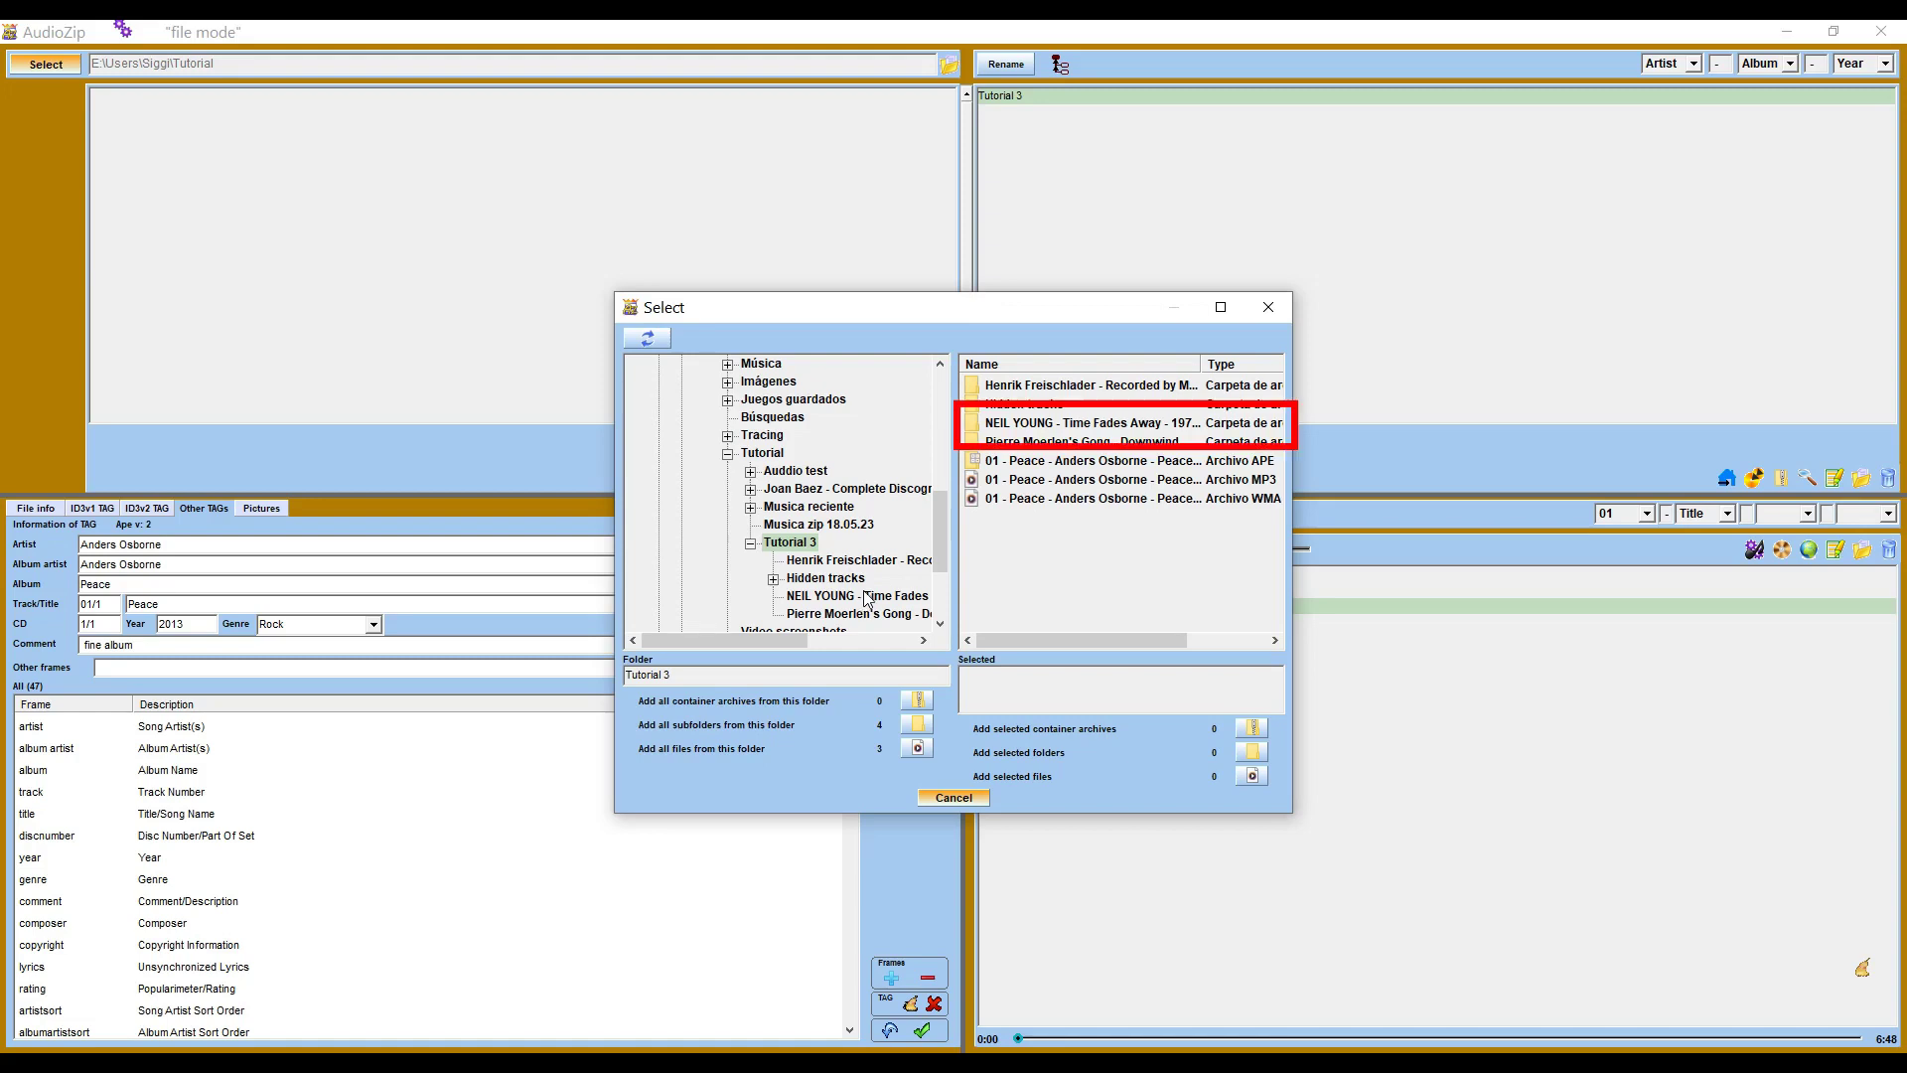
pyautogui.click(1039, 425)
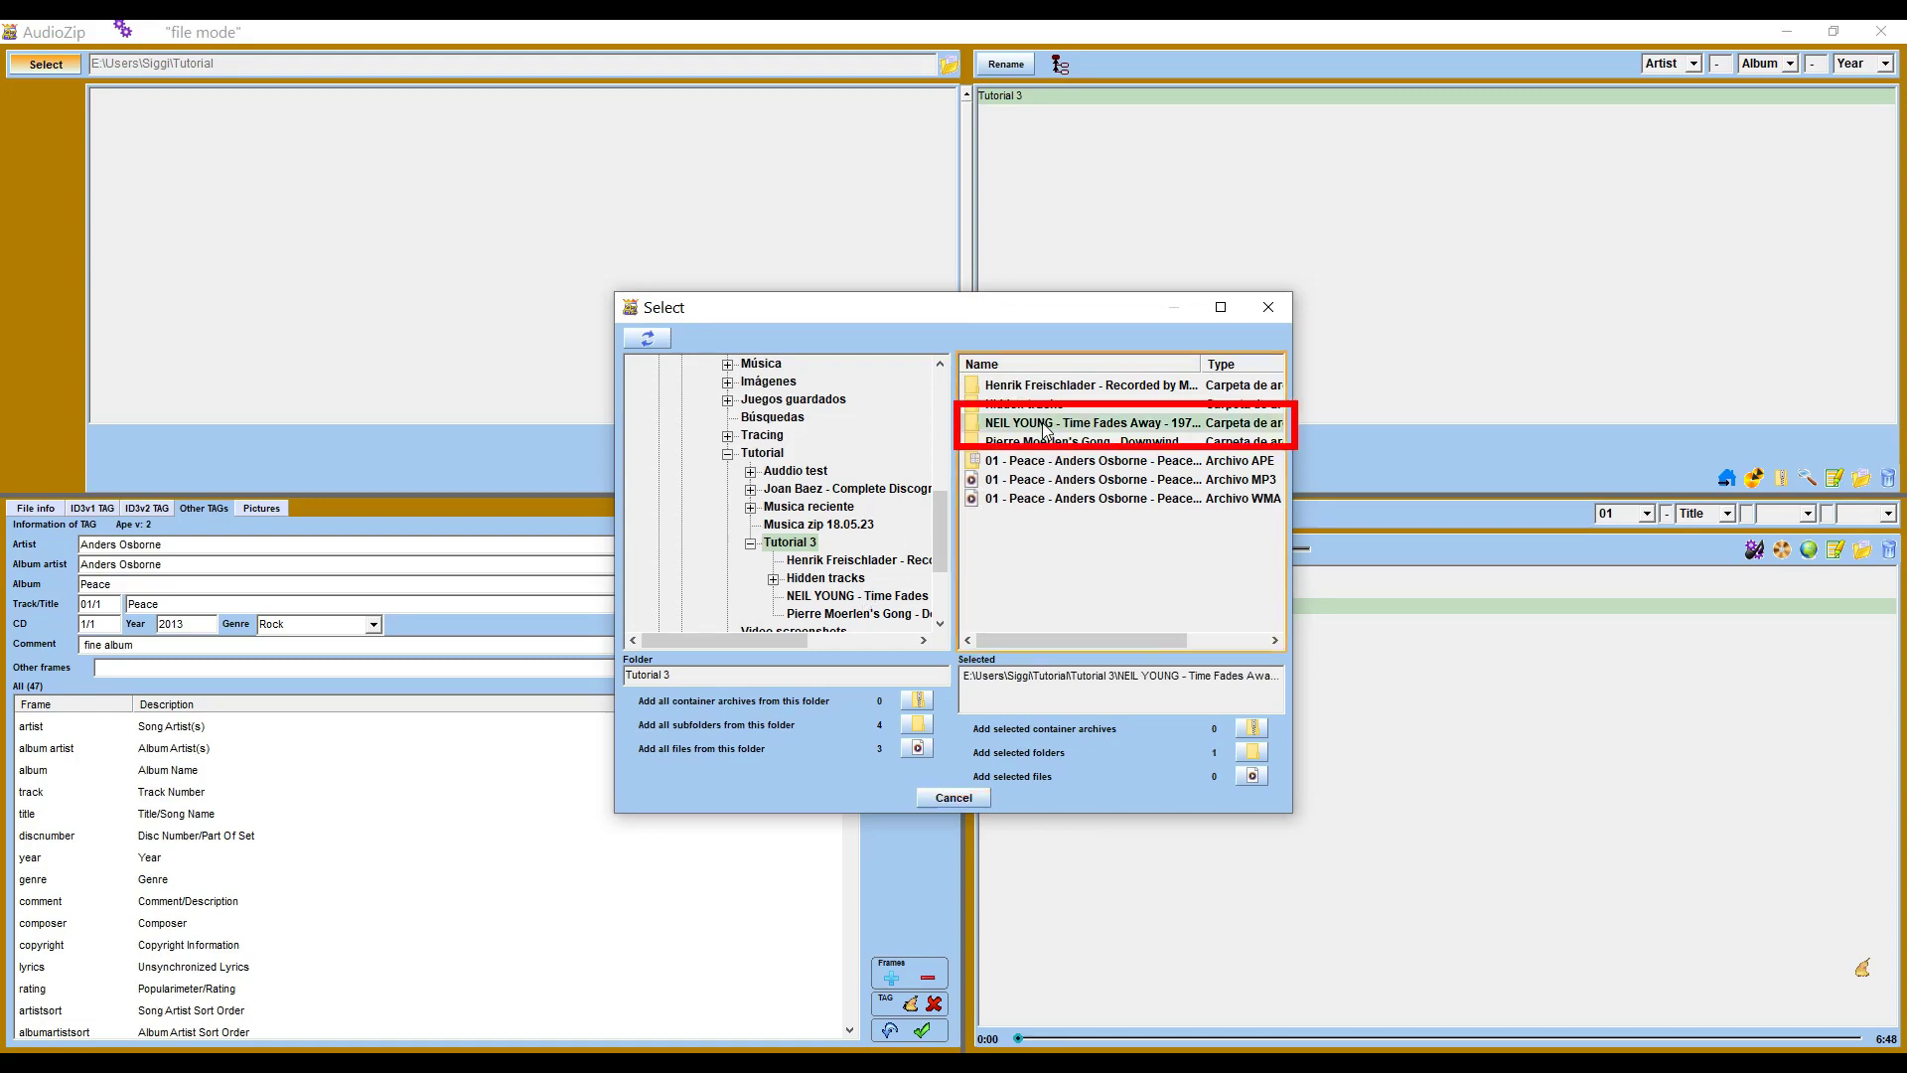
pyautogui.click(1253, 752)
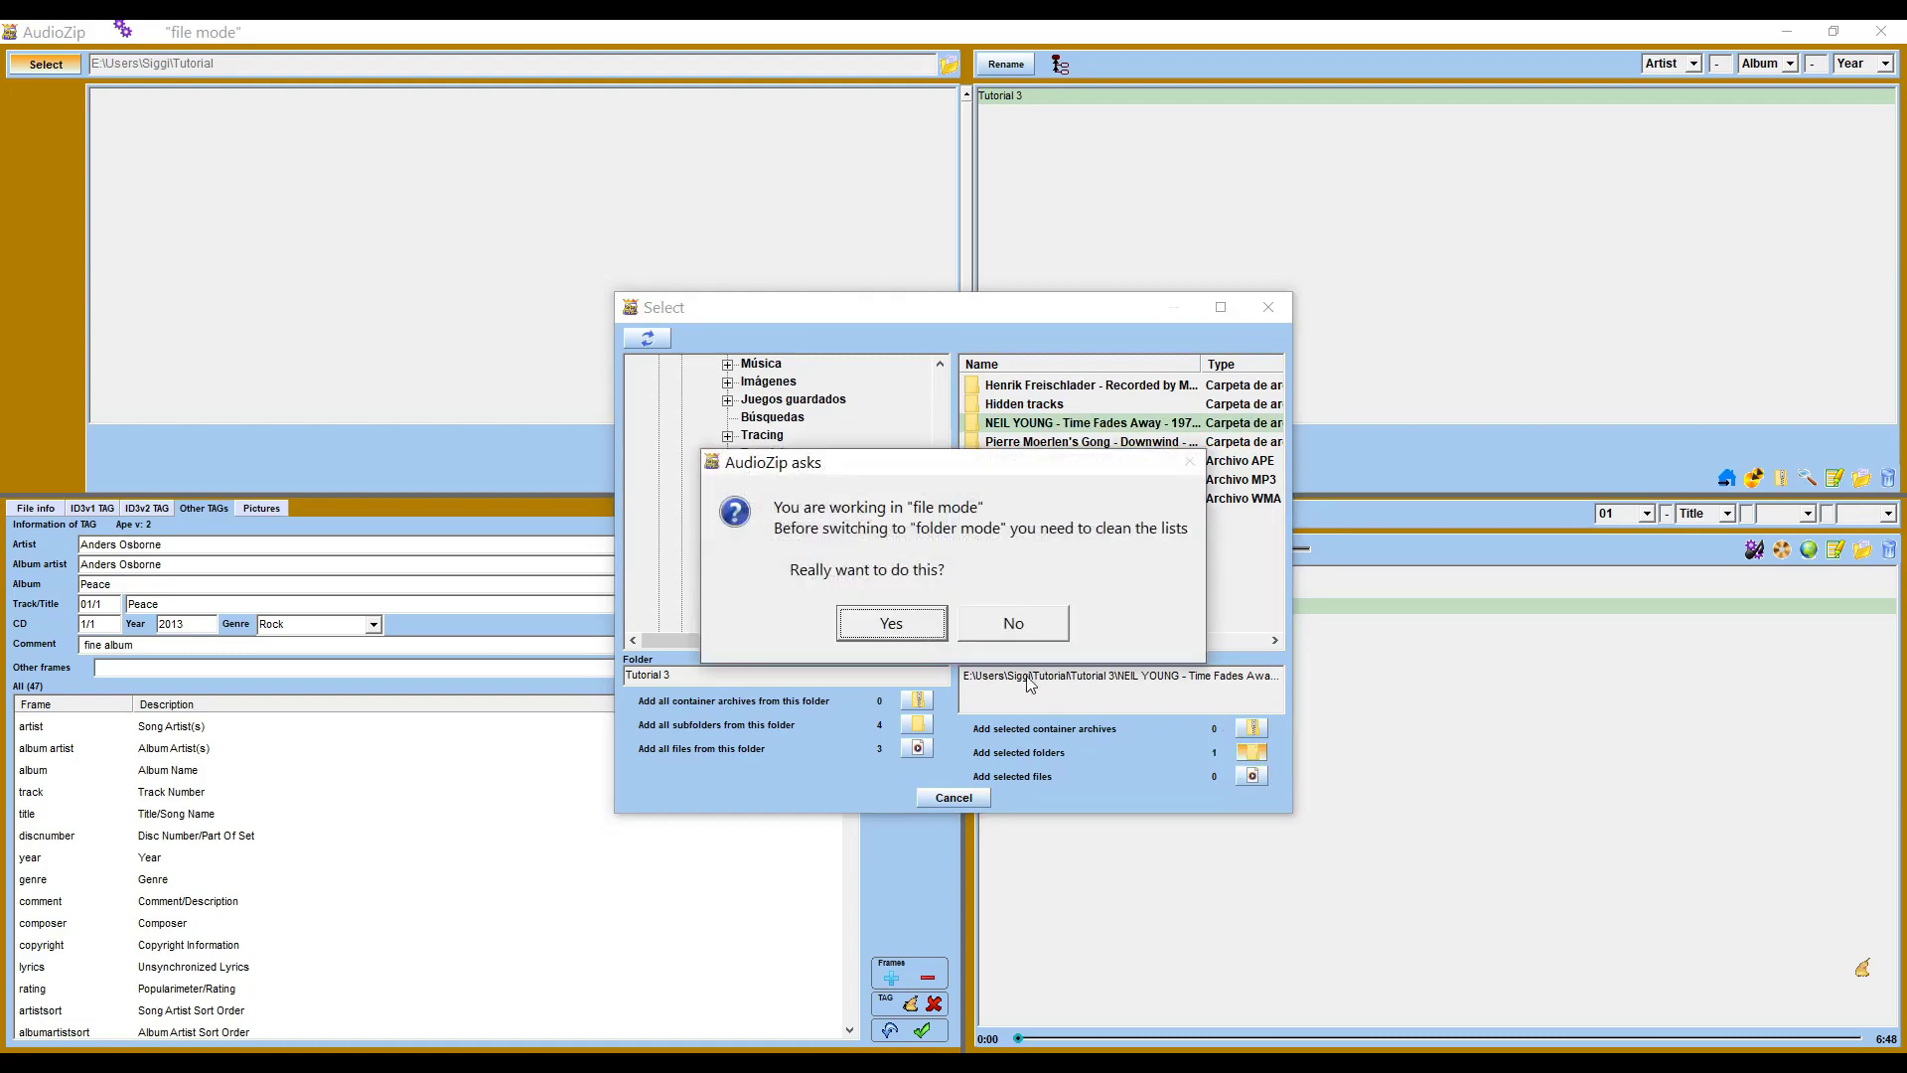
pyautogui.click(904, 622)
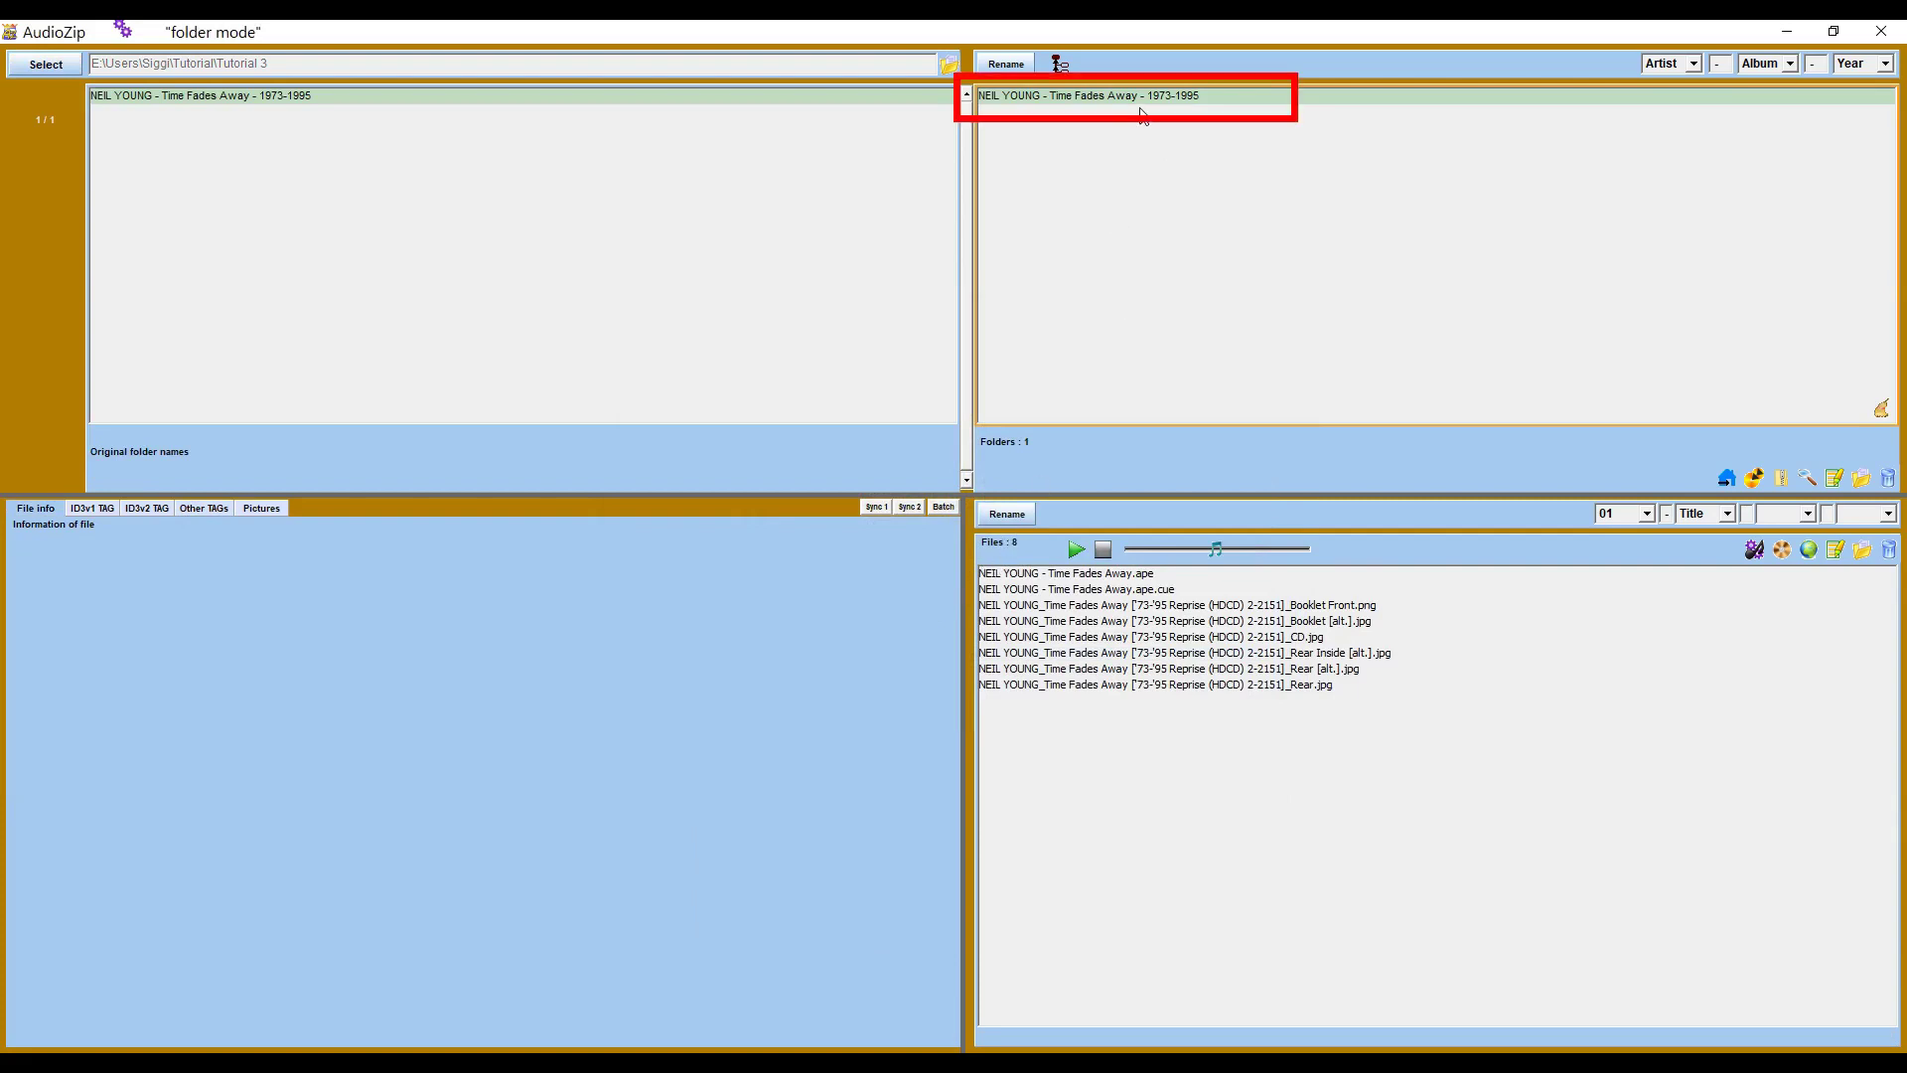
pyautogui.moveTo(1143, 96)
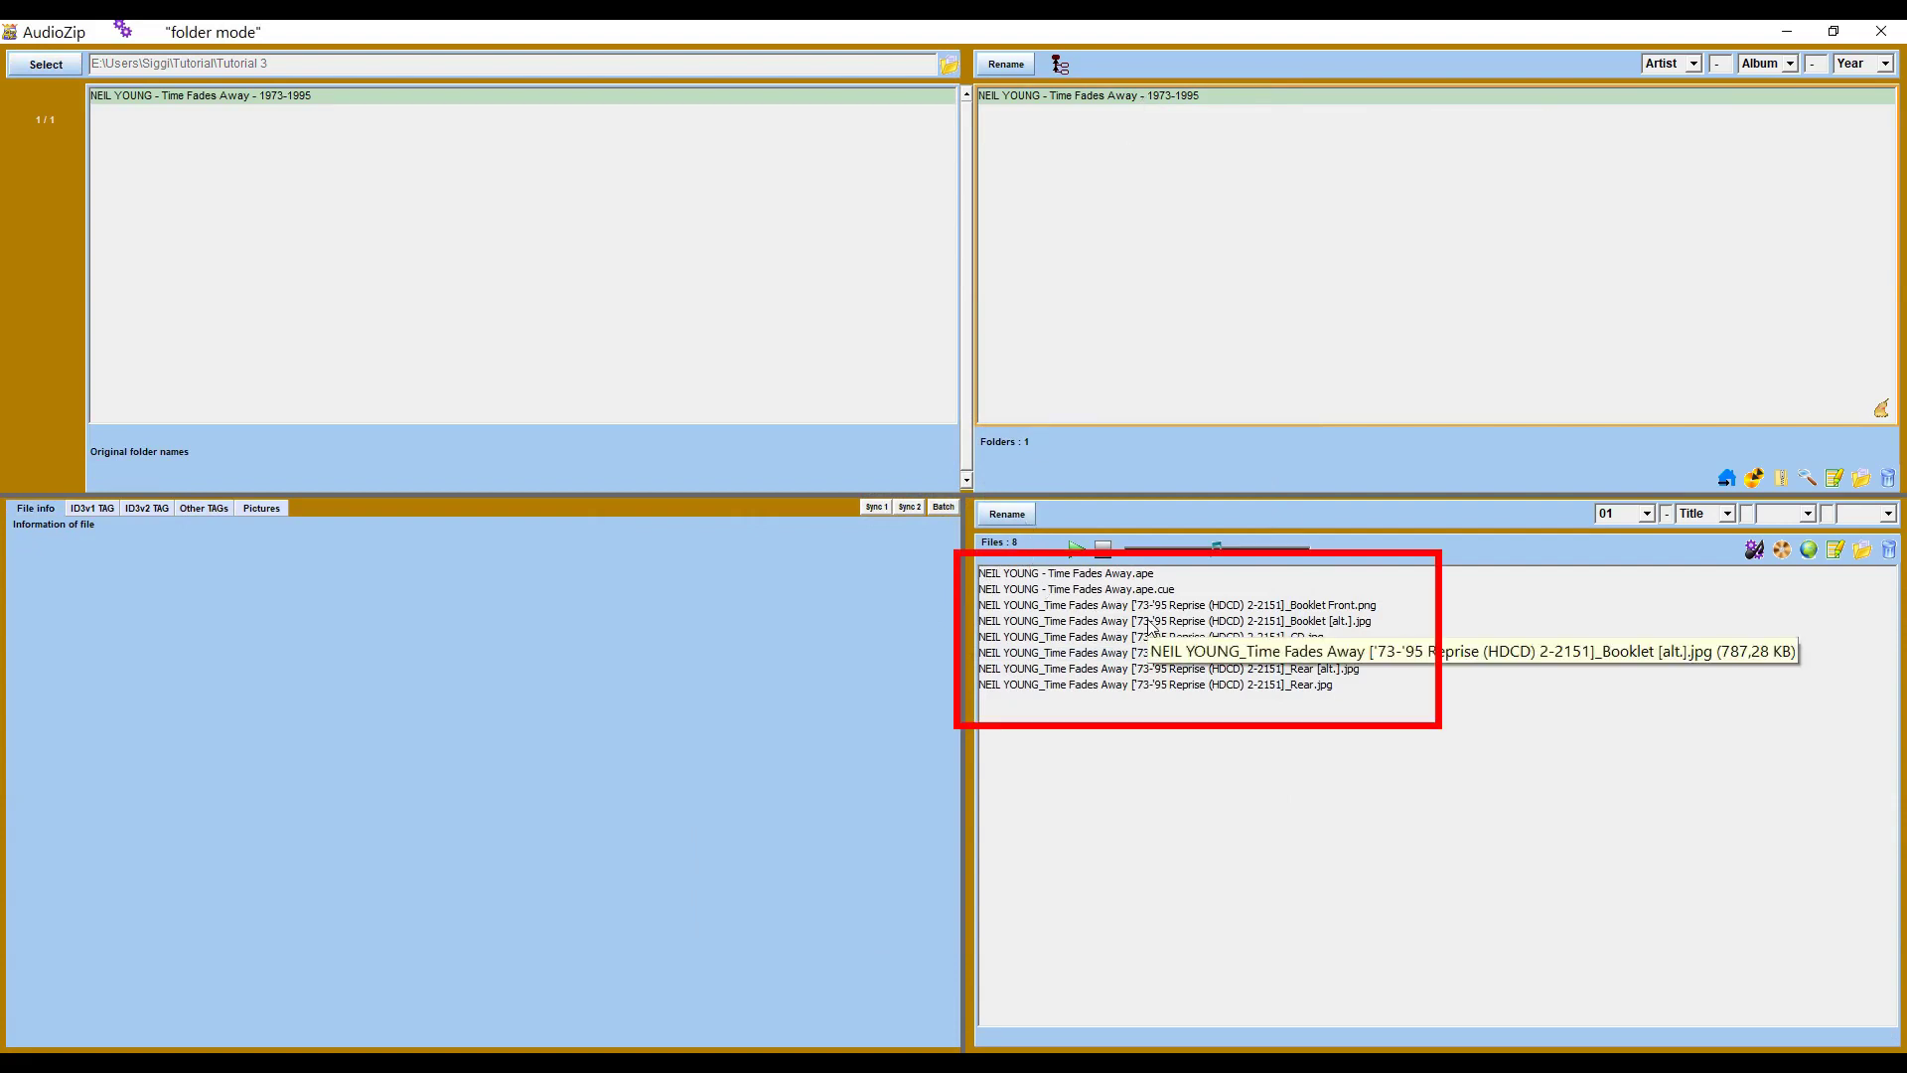
# Read the full embedded cuesheet frame in the APE tag of "NEIL YOUNG - Time Fades Away.ape" and close it without changes
pyautogui.click(1107, 579)
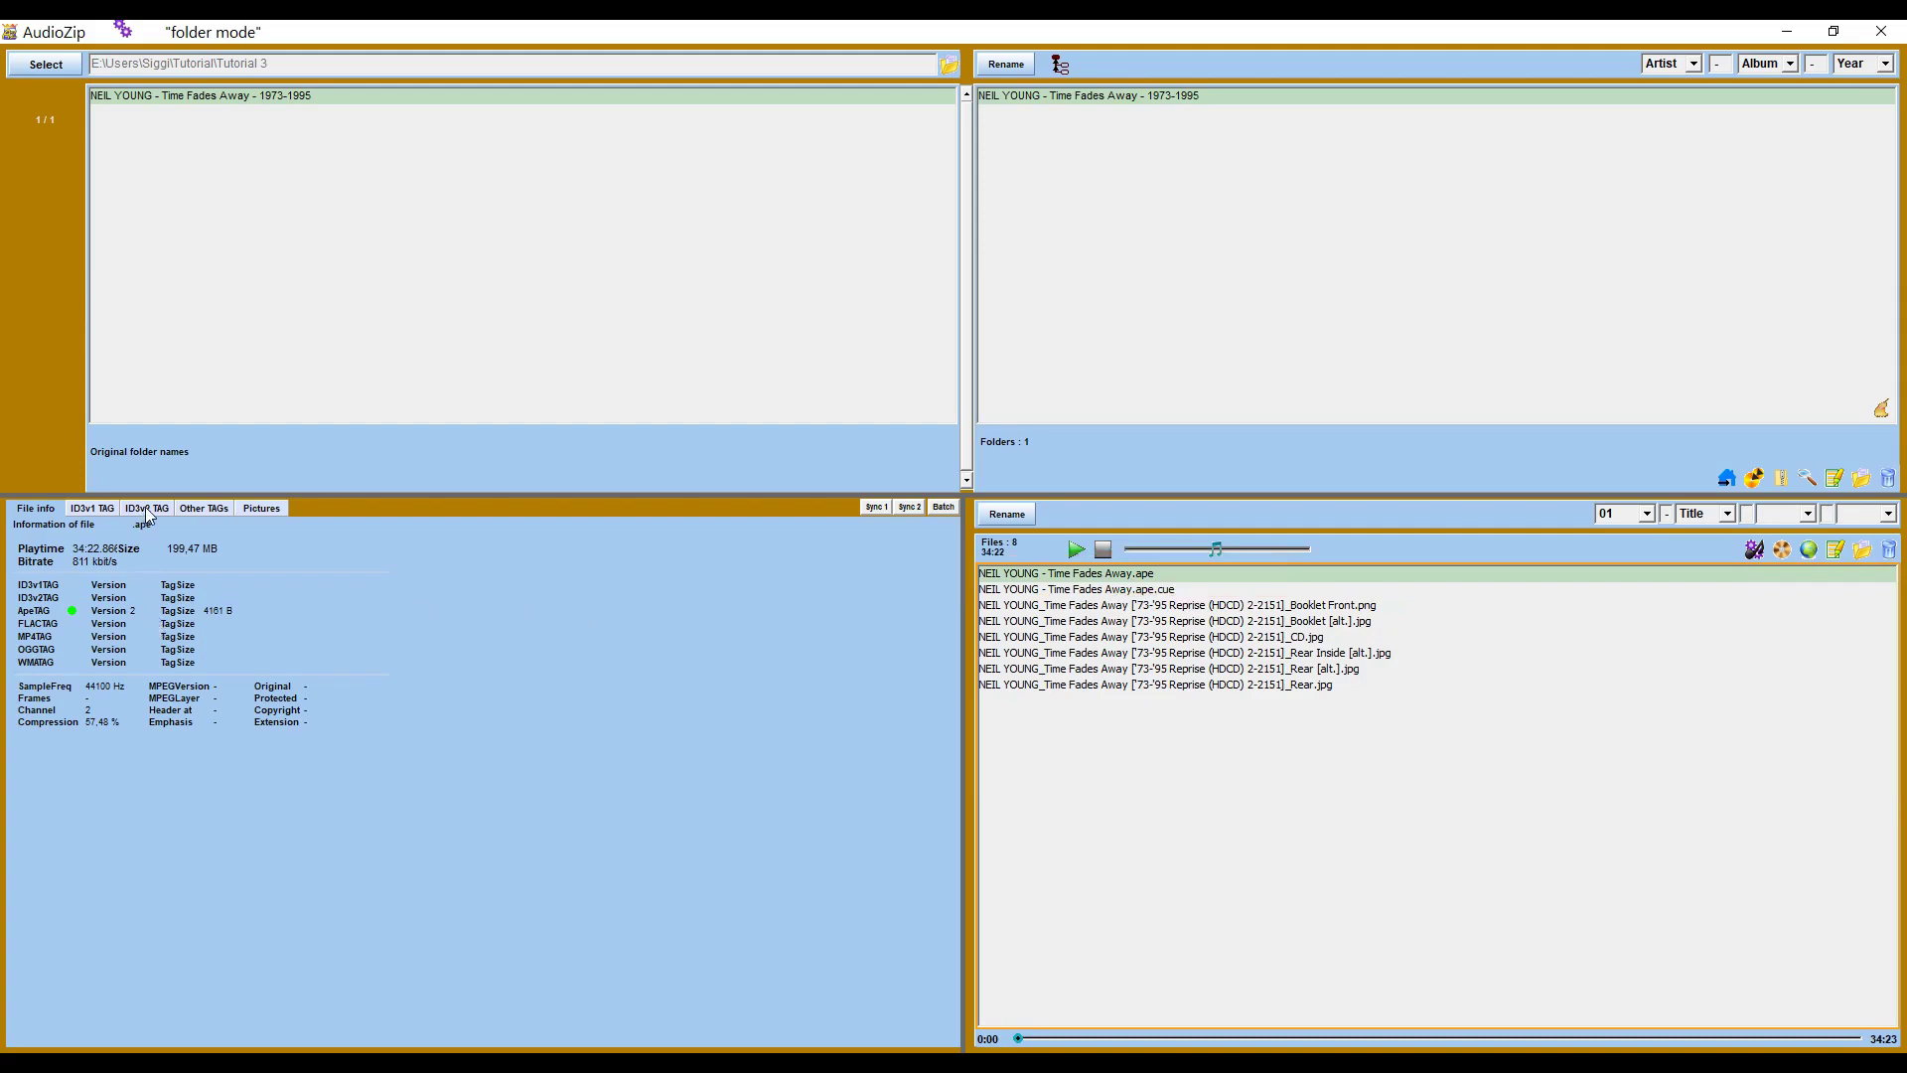
pyautogui.click(204, 507)
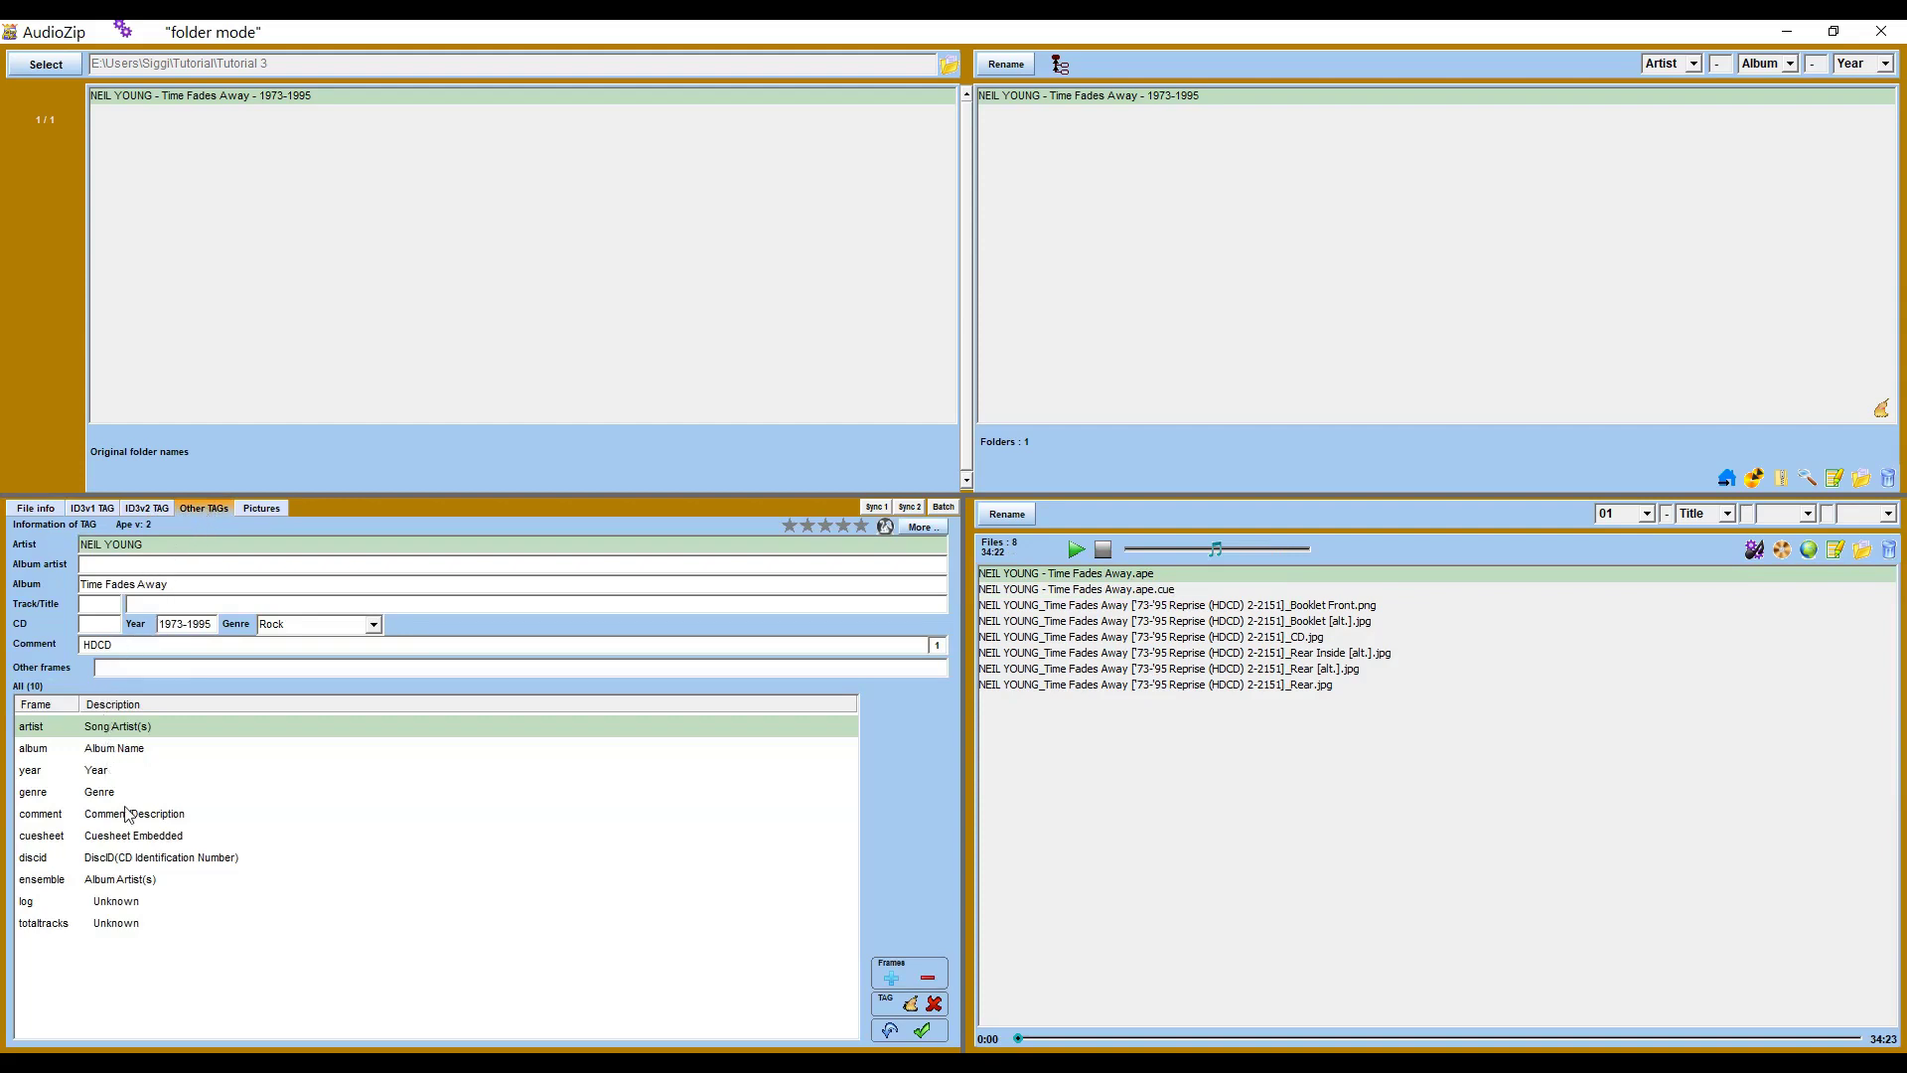
pyautogui.click(137, 839)
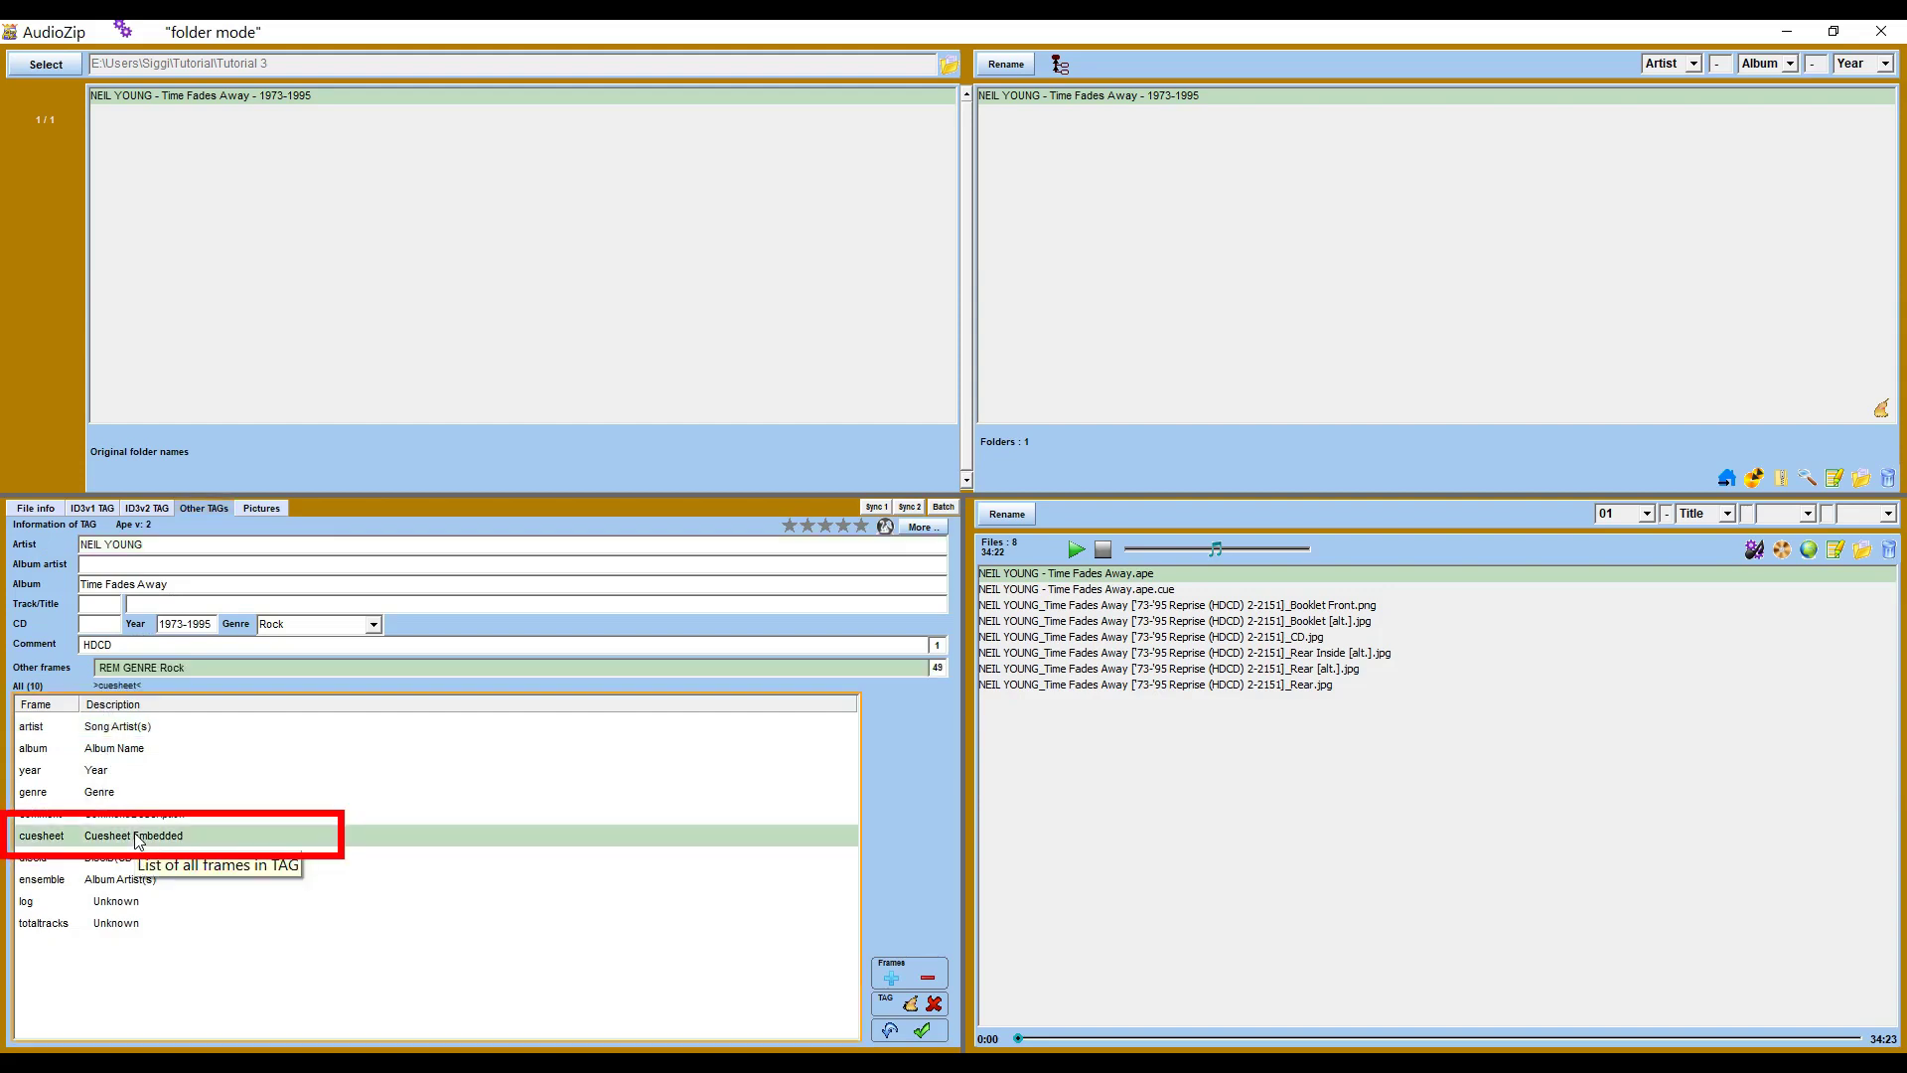
pyautogui.doubleClick(308, 670)
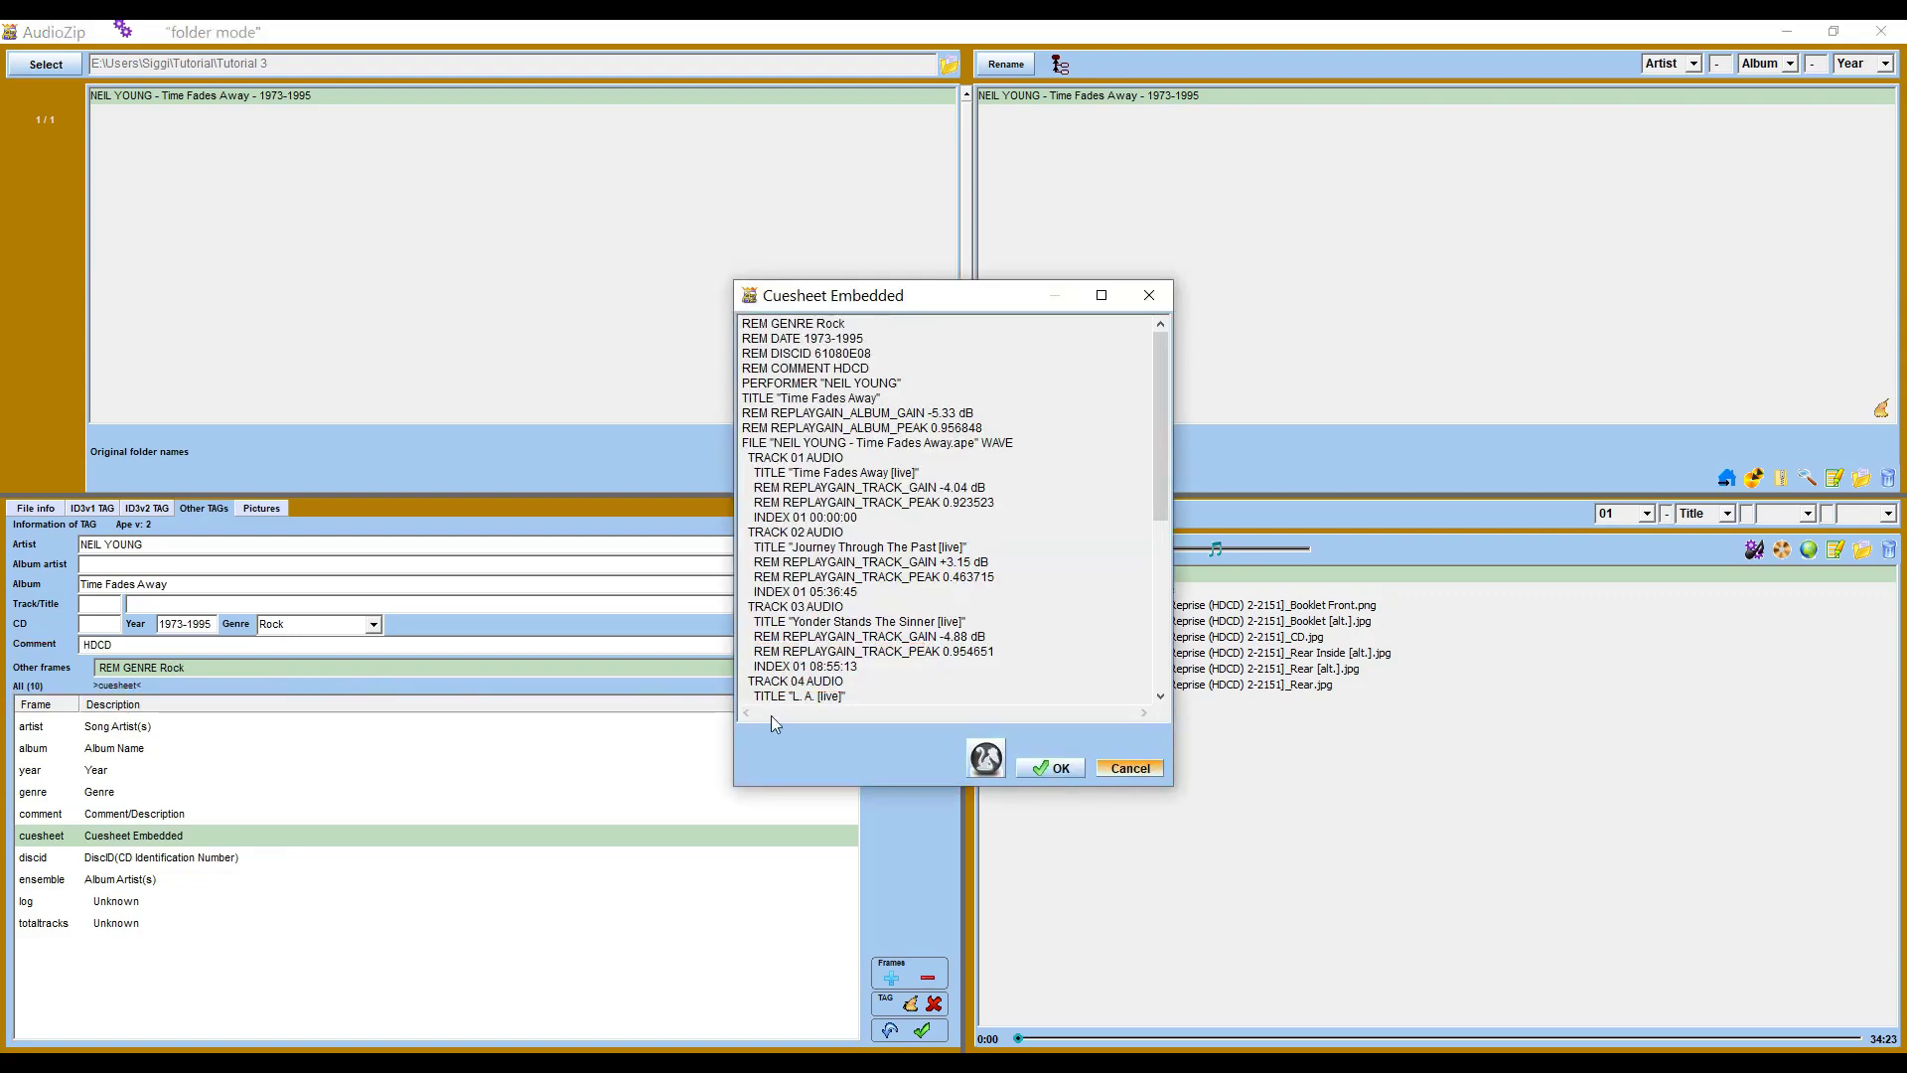
pyautogui.click(1122, 768)
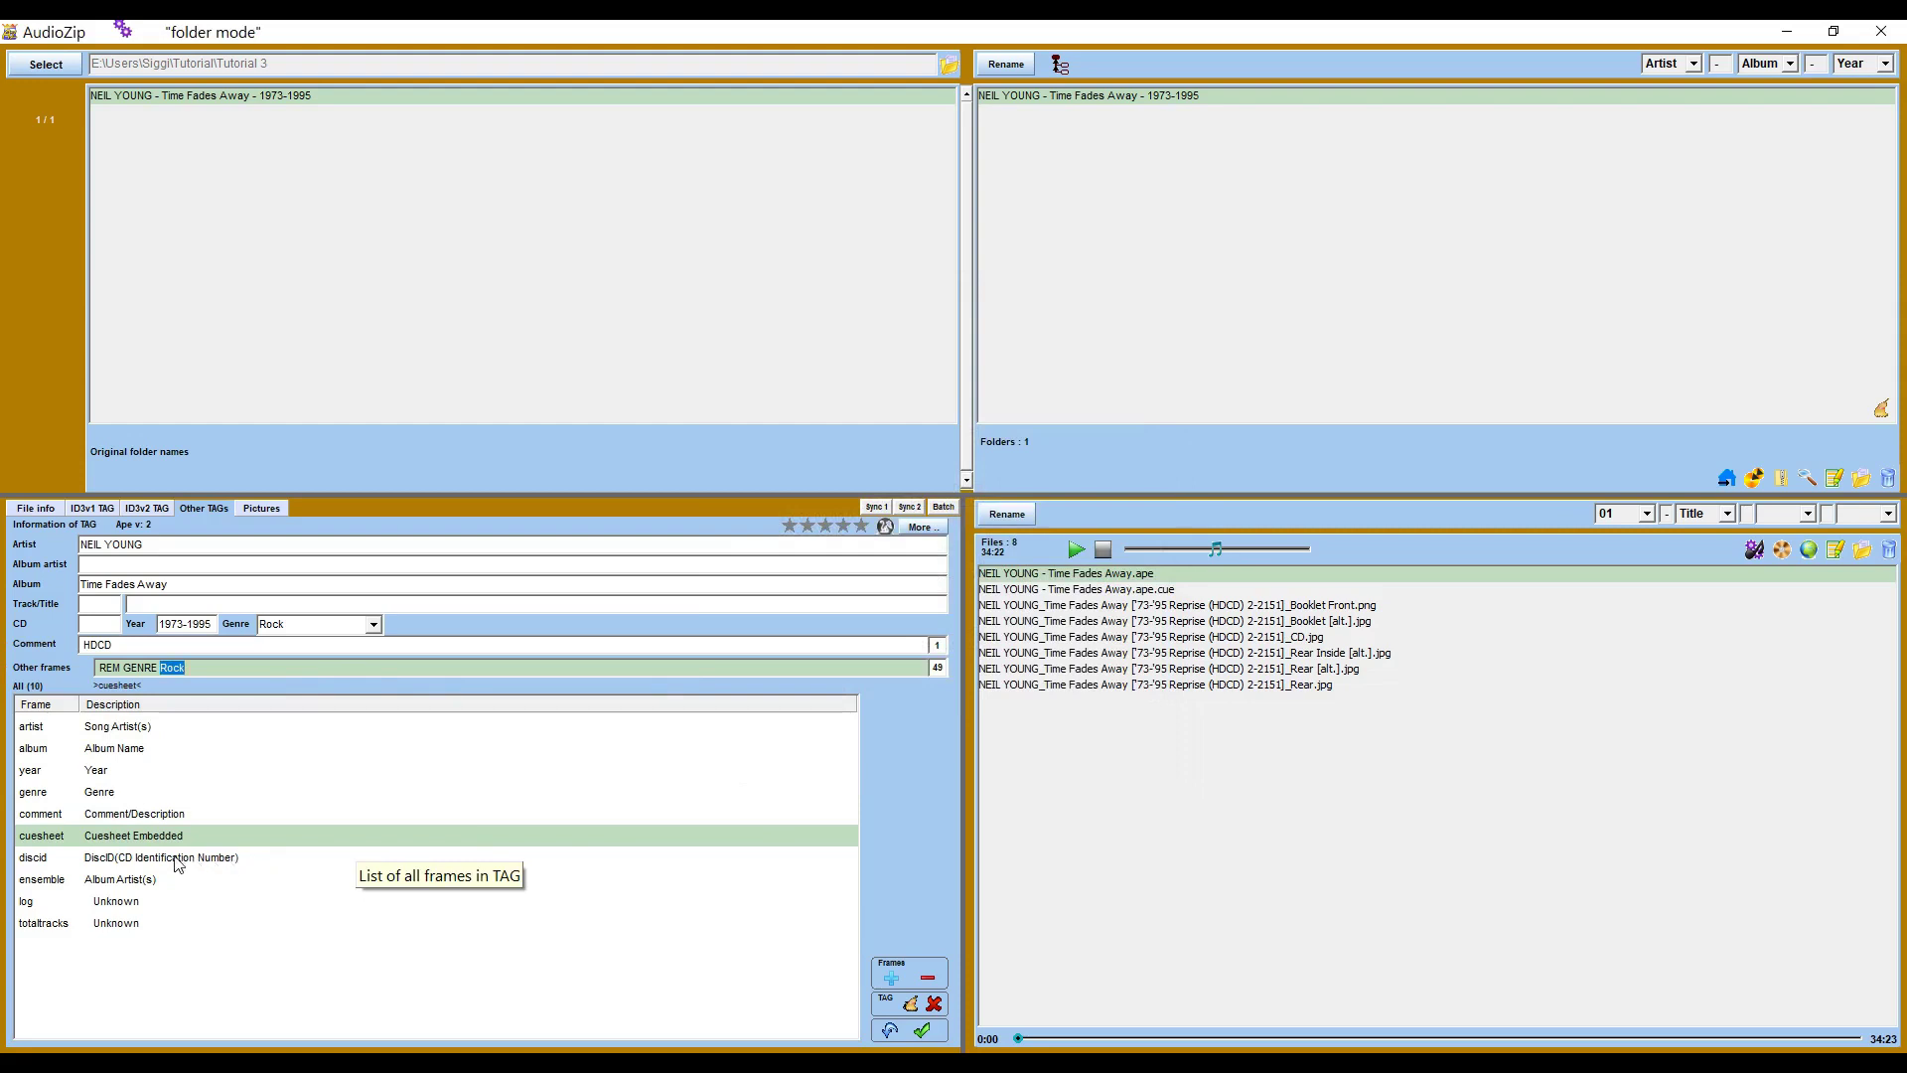
# Examine the discid, ensemble, log and totaltracks frames of the APE tag and check the tag for embedded pictures
pyautogui.click(144, 858)
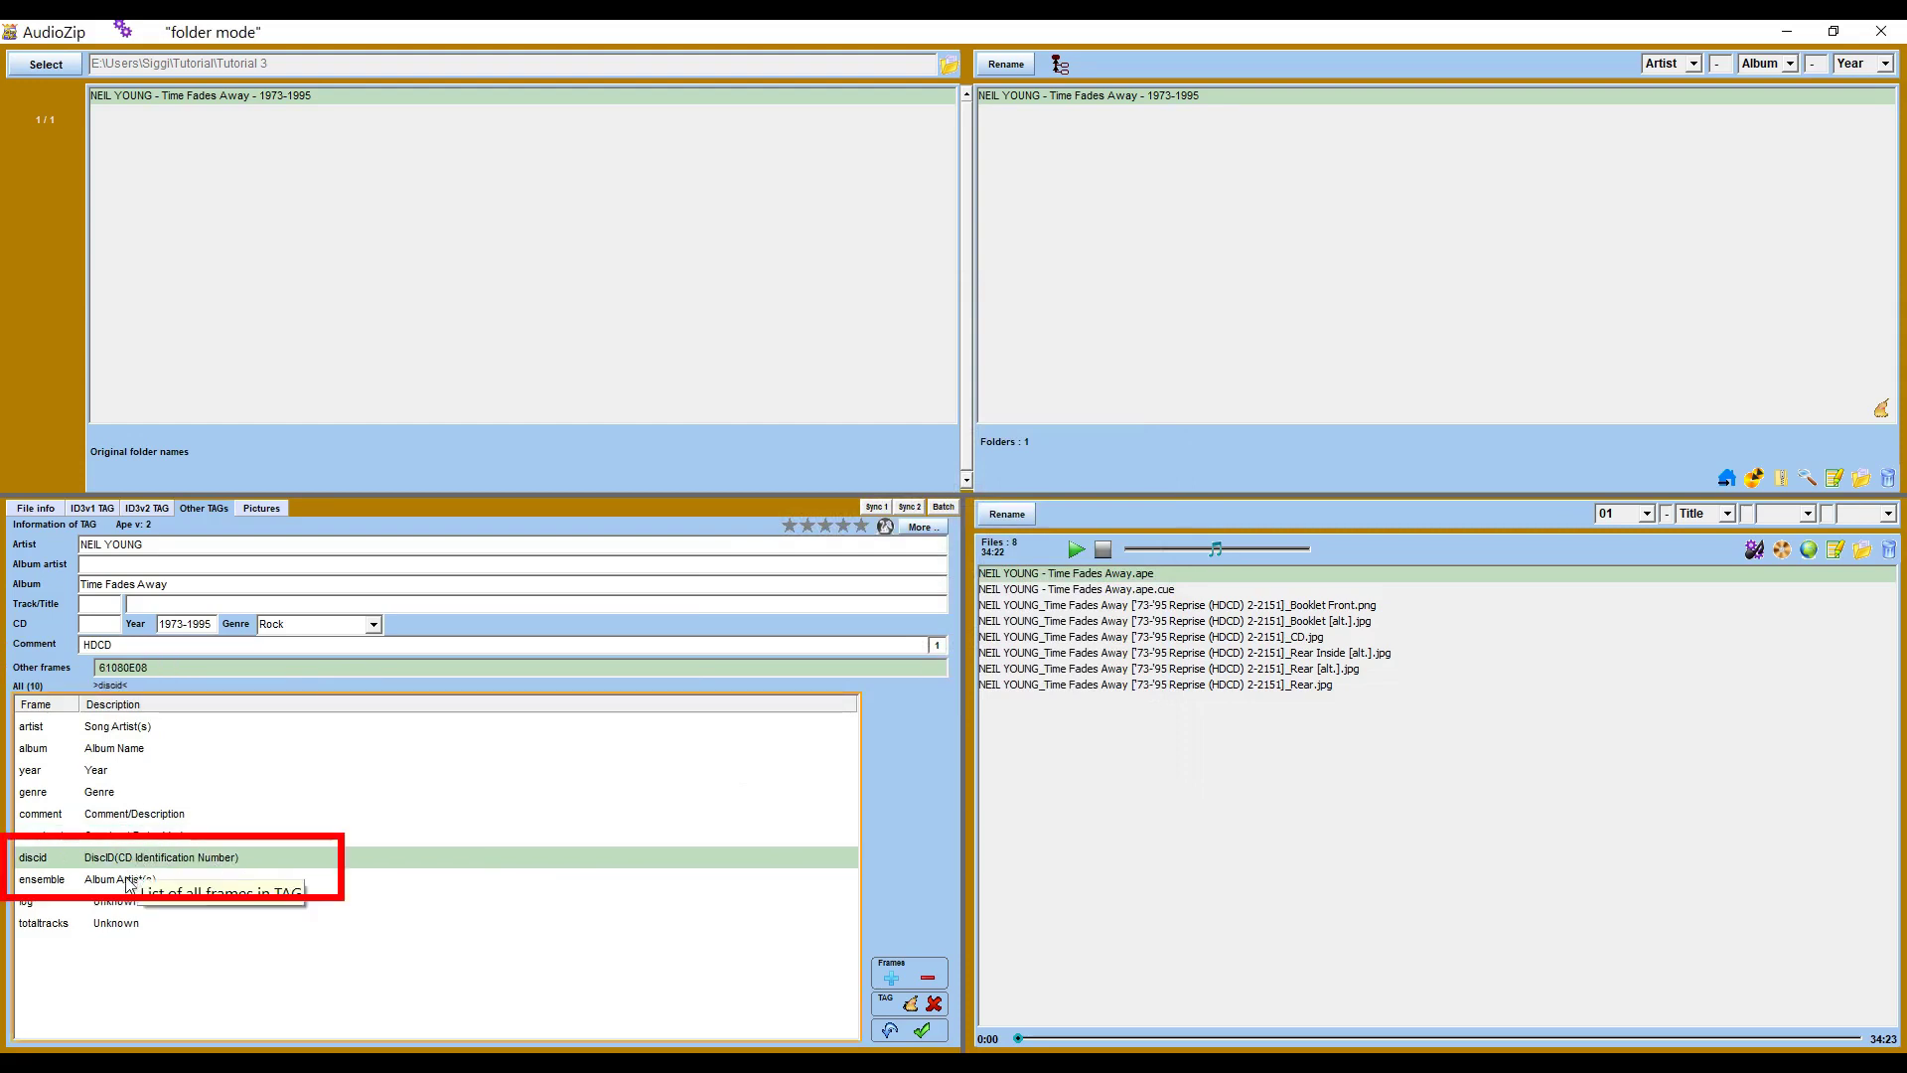
pyautogui.click(129, 880)
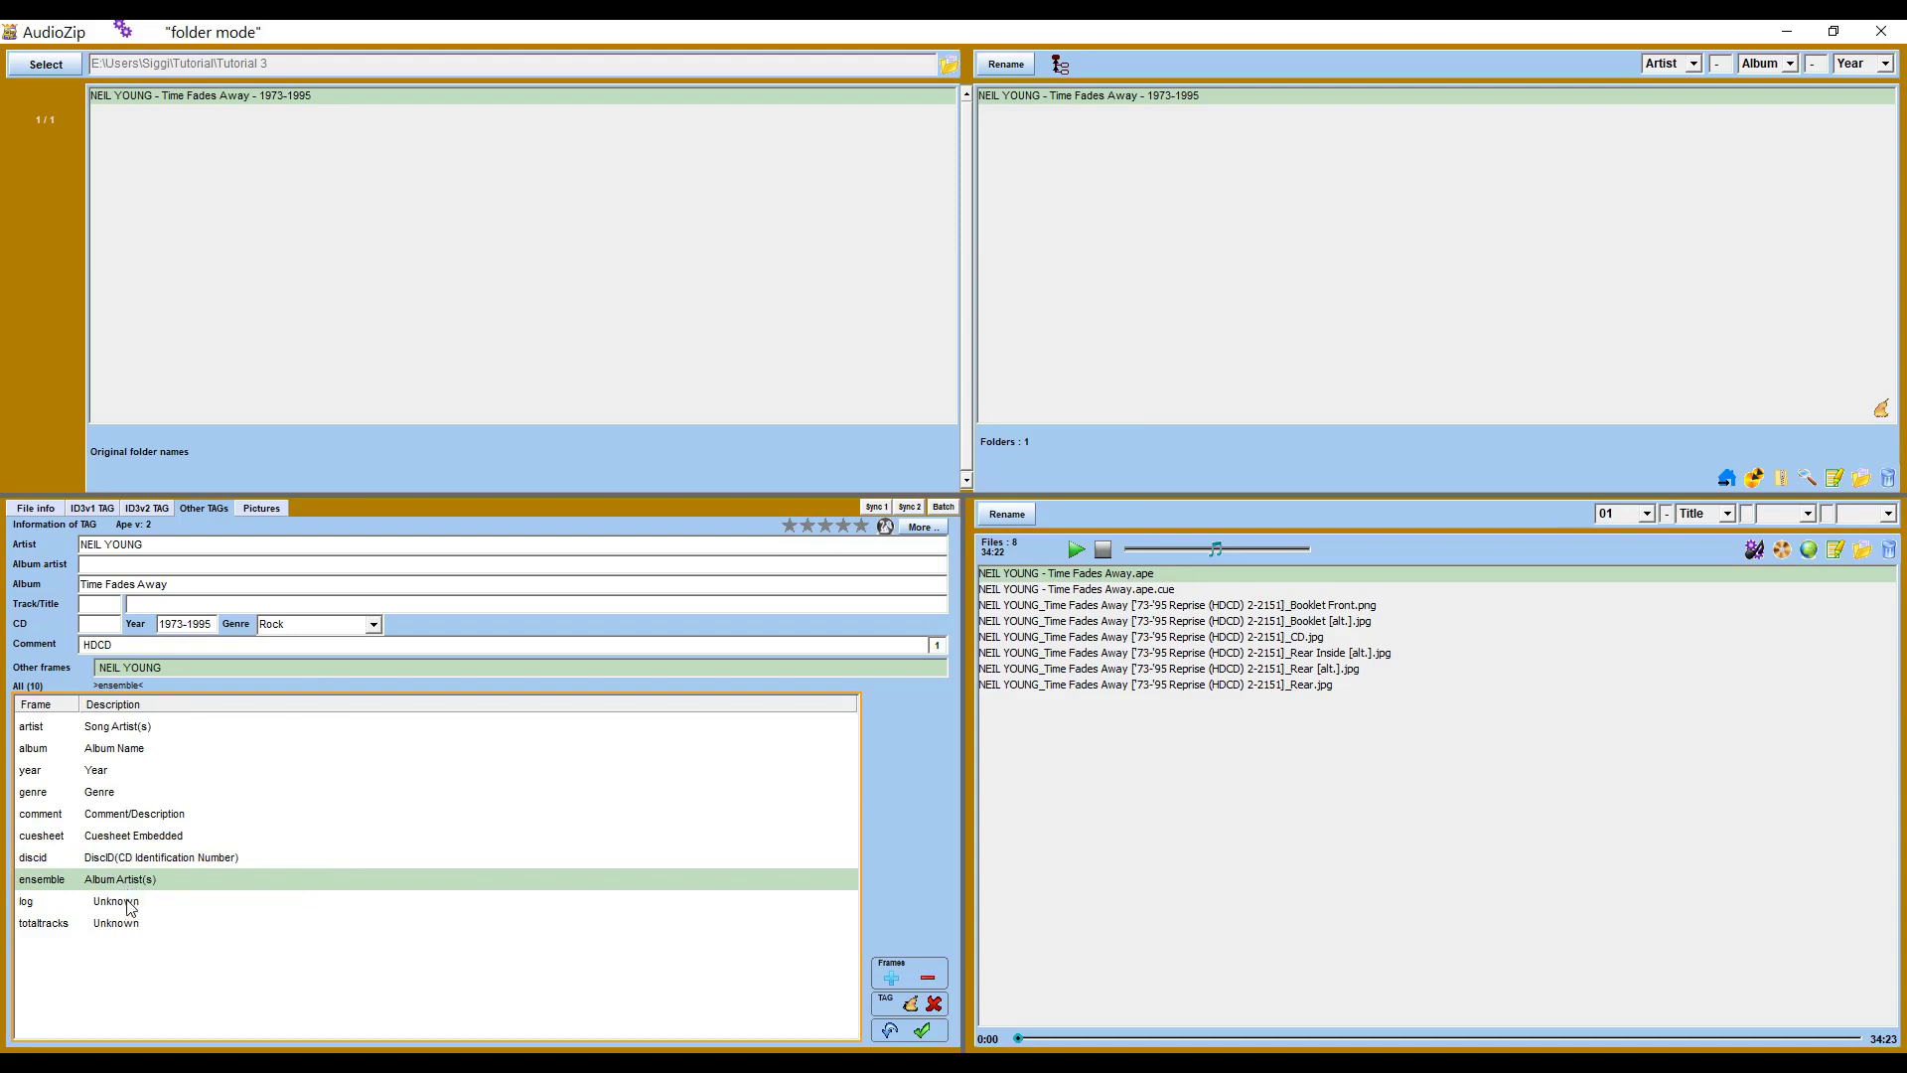
pyautogui.click(129, 902)
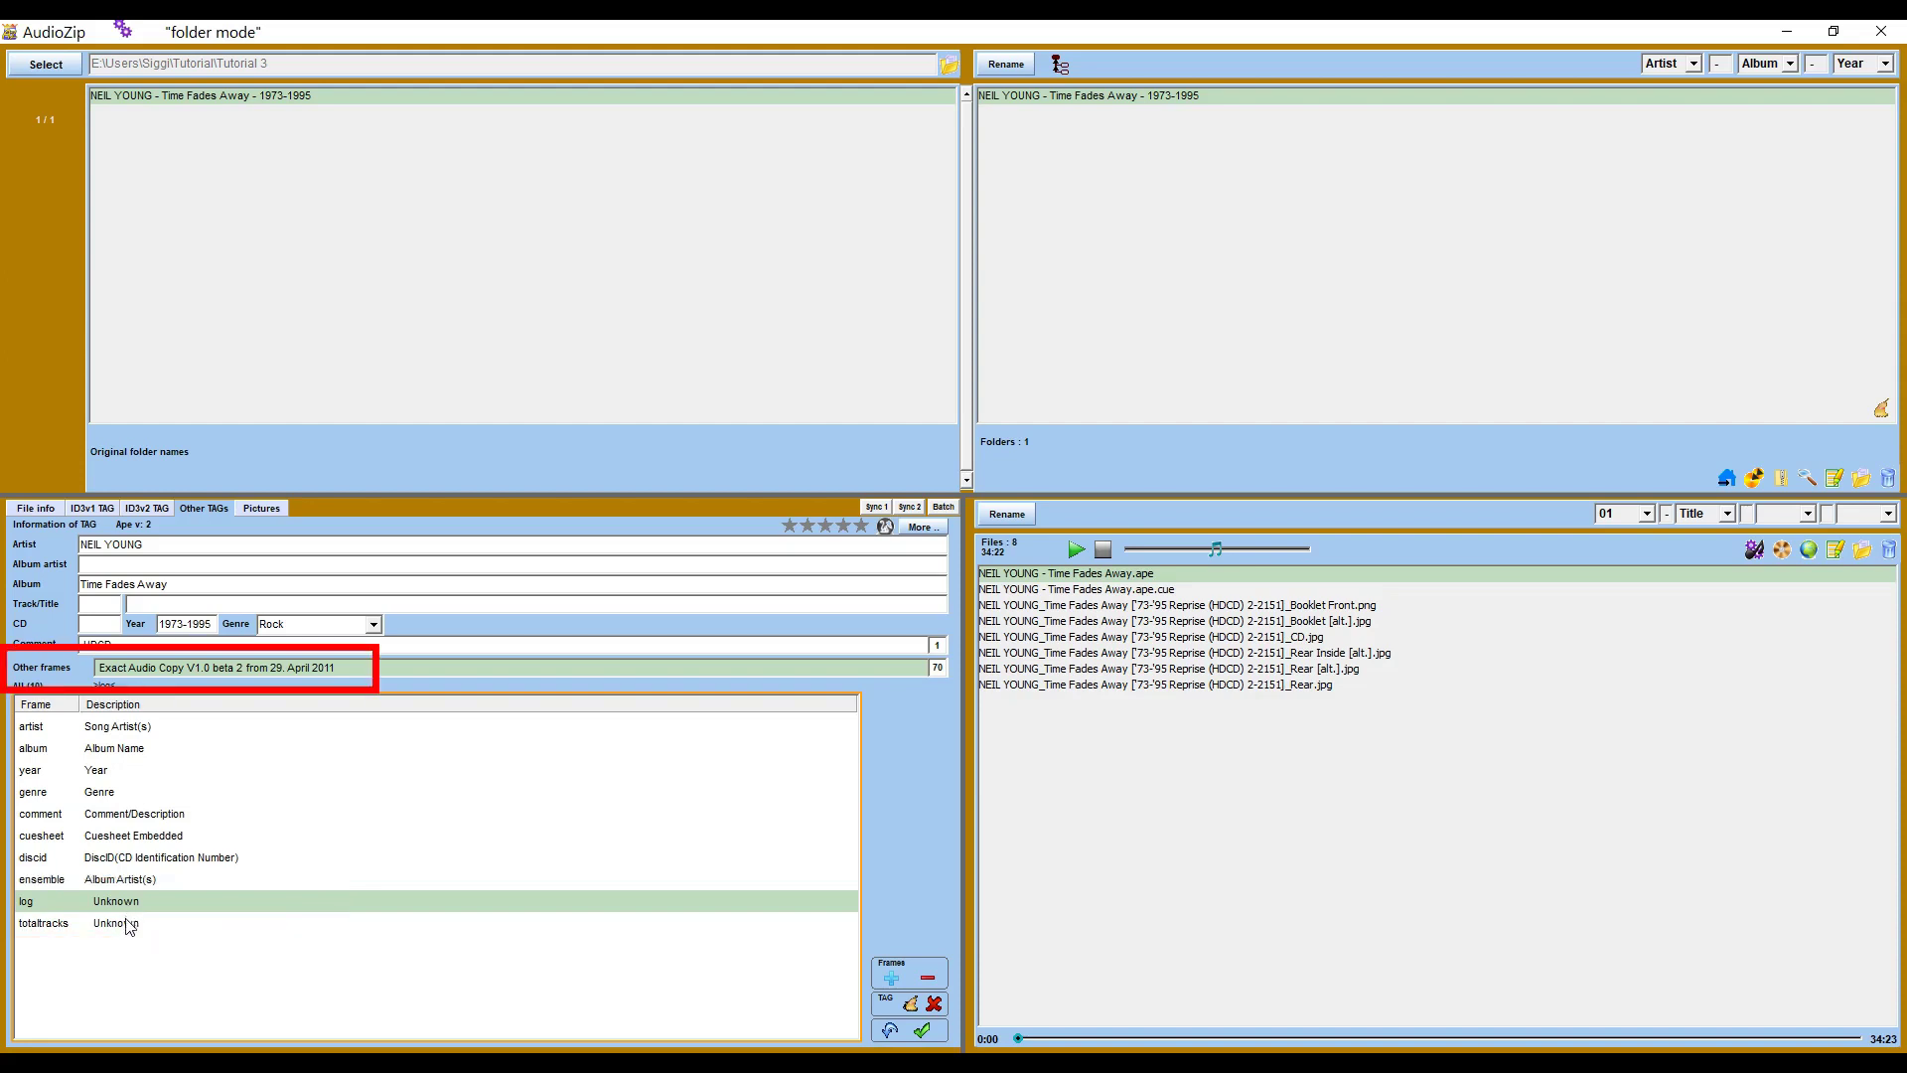
pyautogui.click(129, 925)
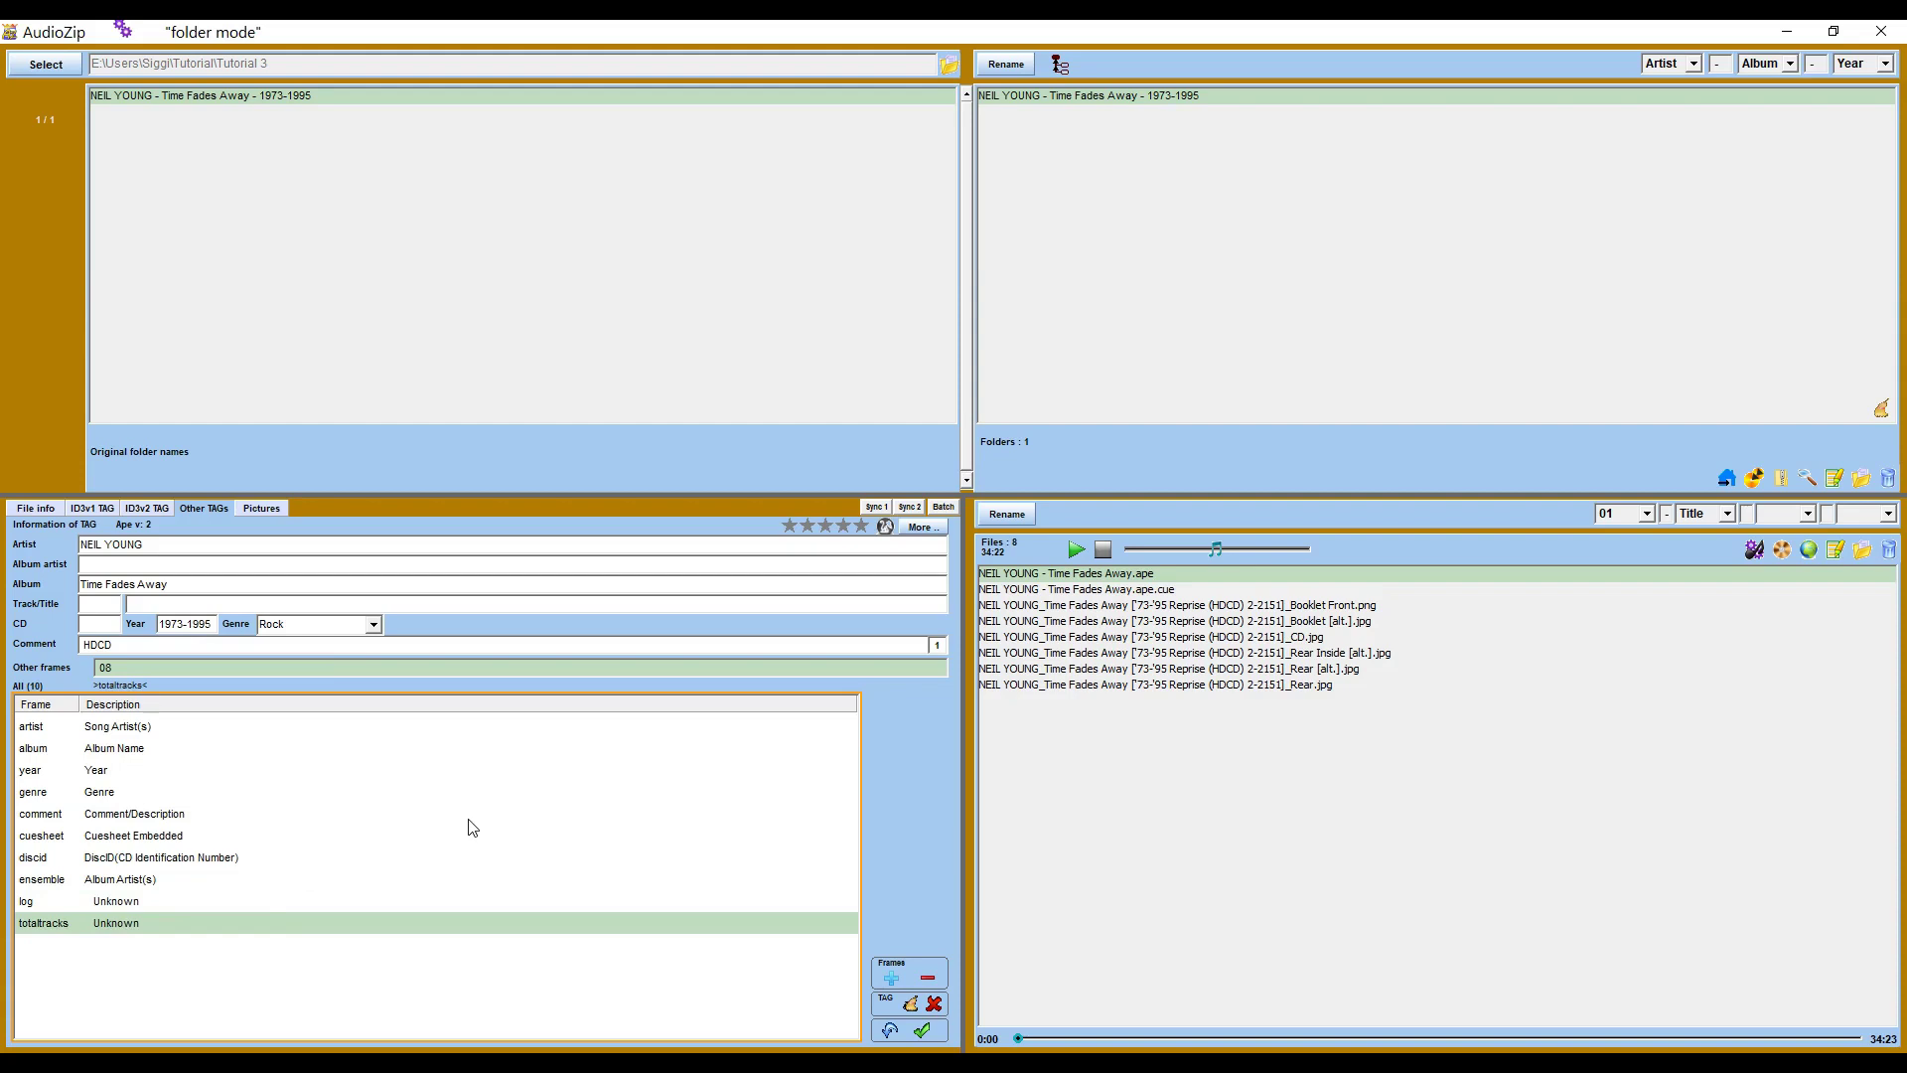
pyautogui.click(273, 512)
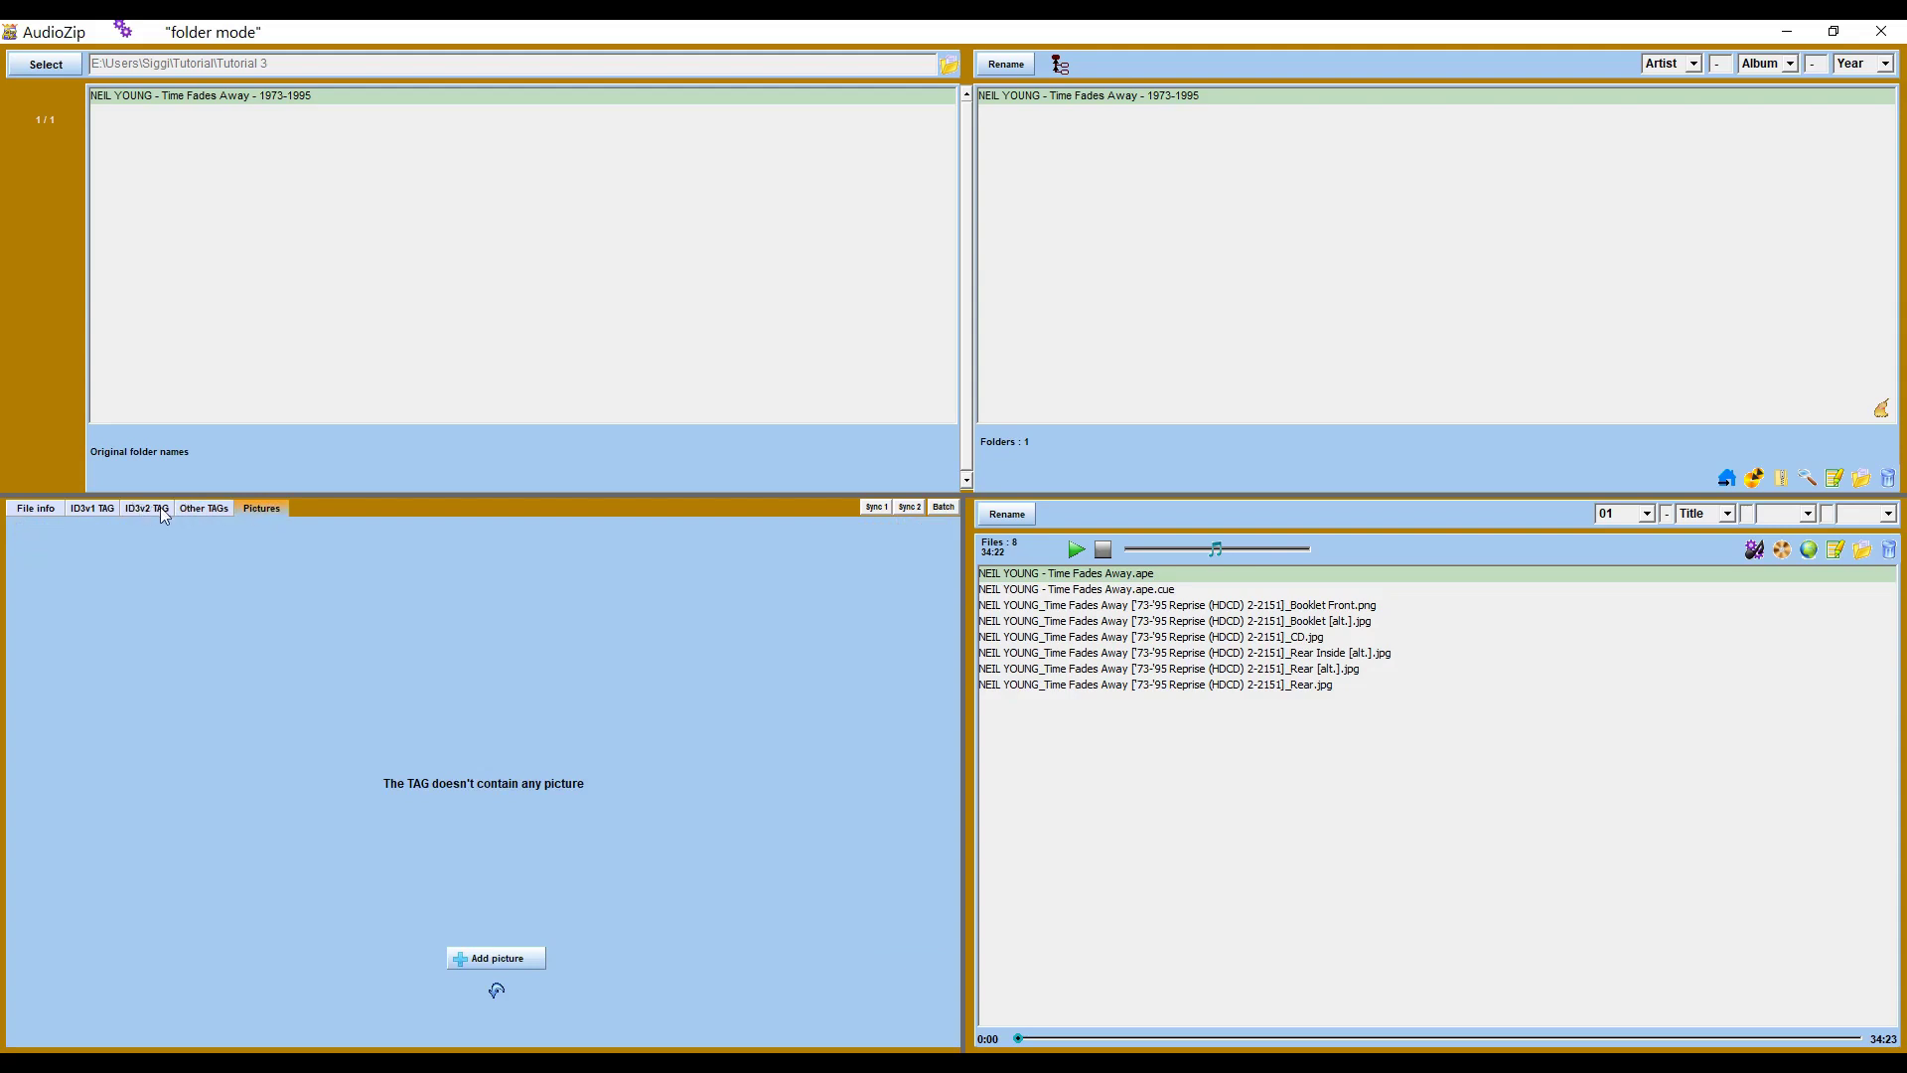
pyautogui.click(201, 510)
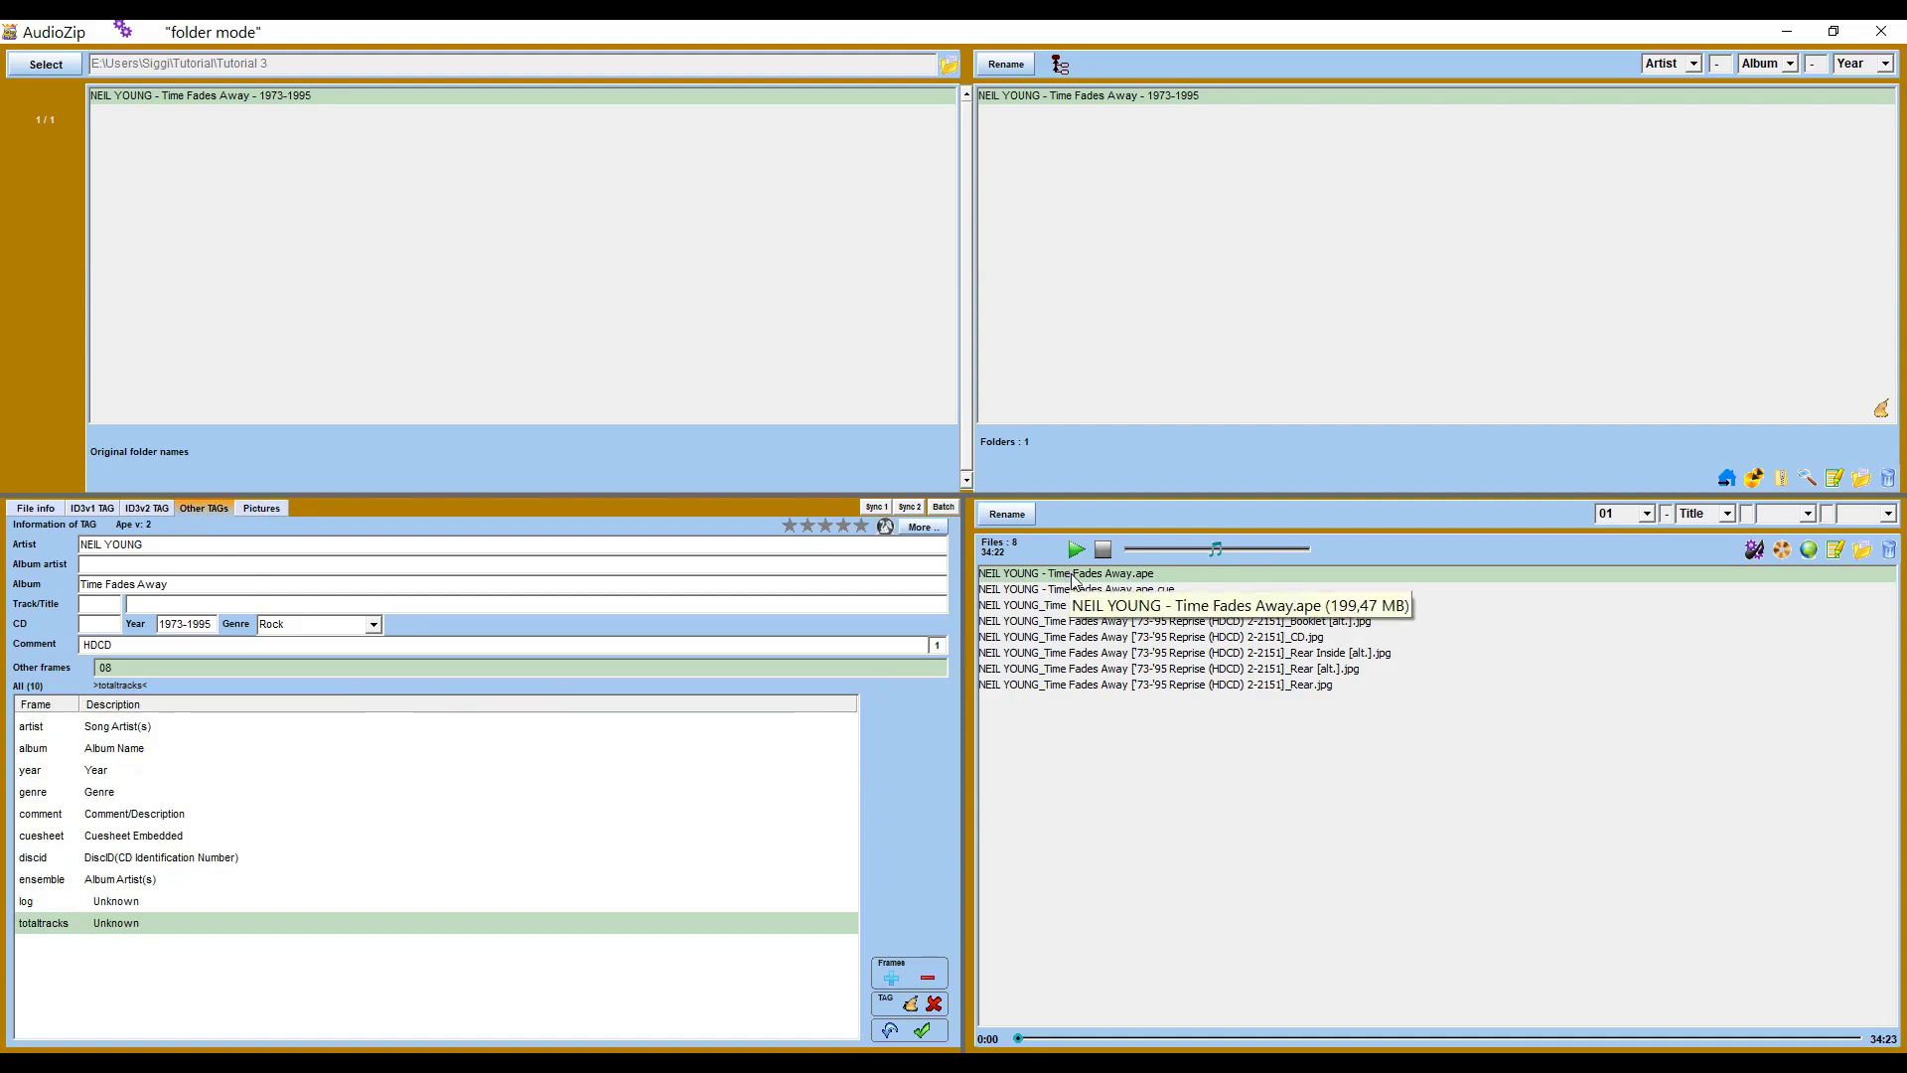
# Open "NEIL YOUNG - Time Fades Away.ape" in AudioZip CueSplitter and maximize its window
pyautogui.click(1758, 549)
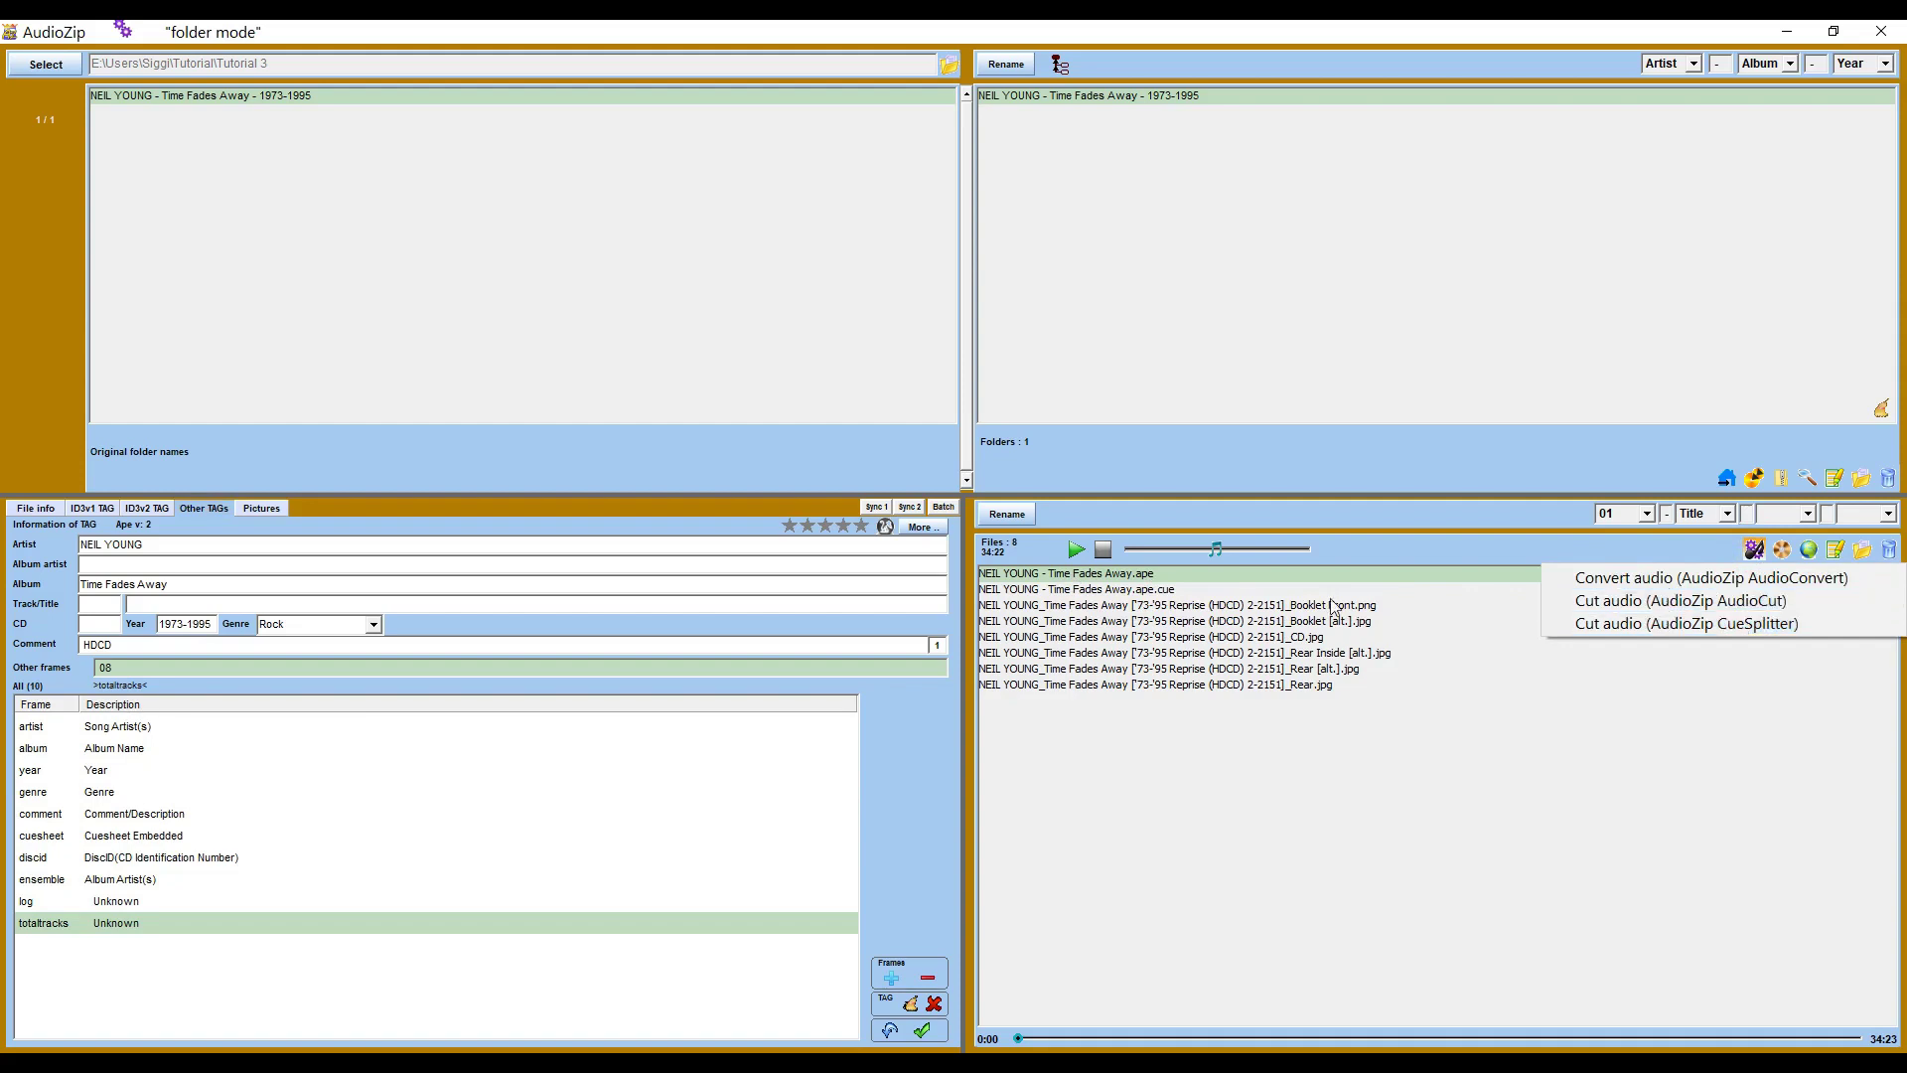
pyautogui.rightClick(1103, 579)
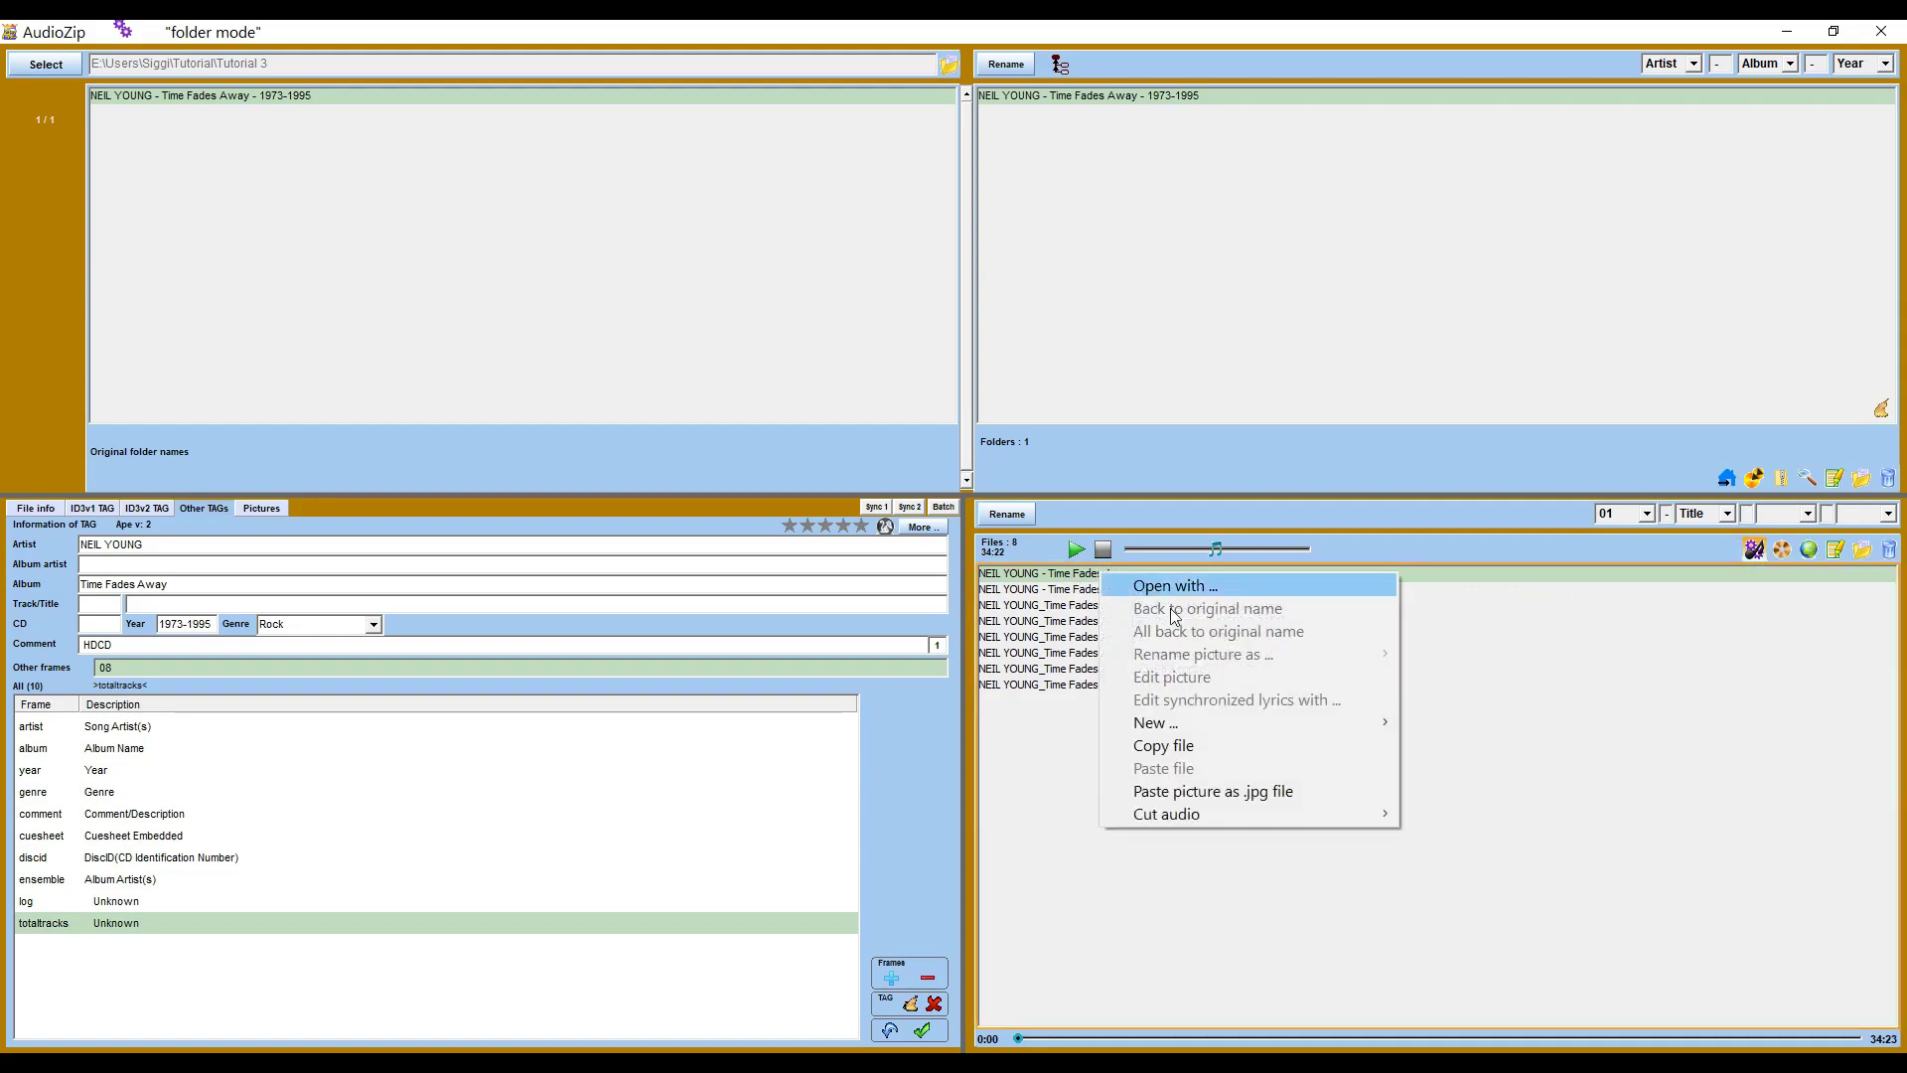
pyautogui.moveTo(1250, 813)
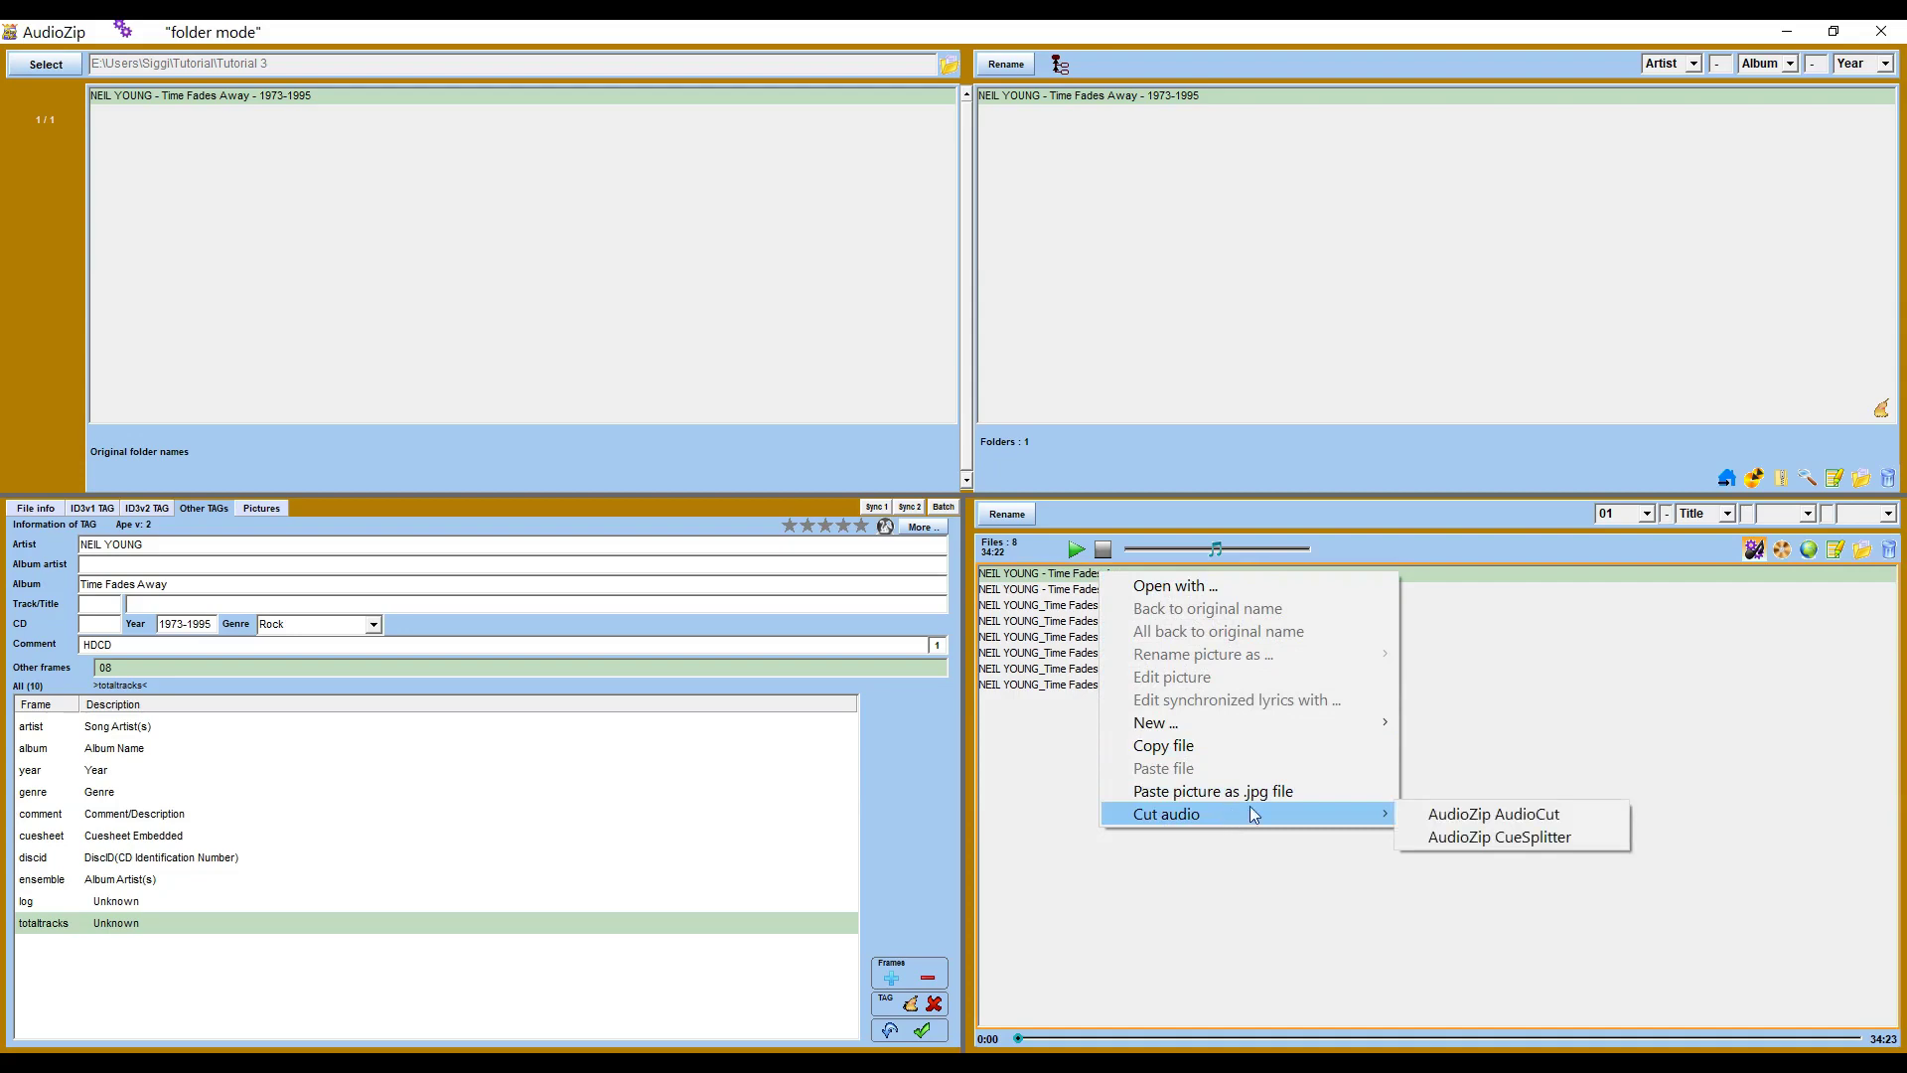
pyautogui.click(1446, 837)
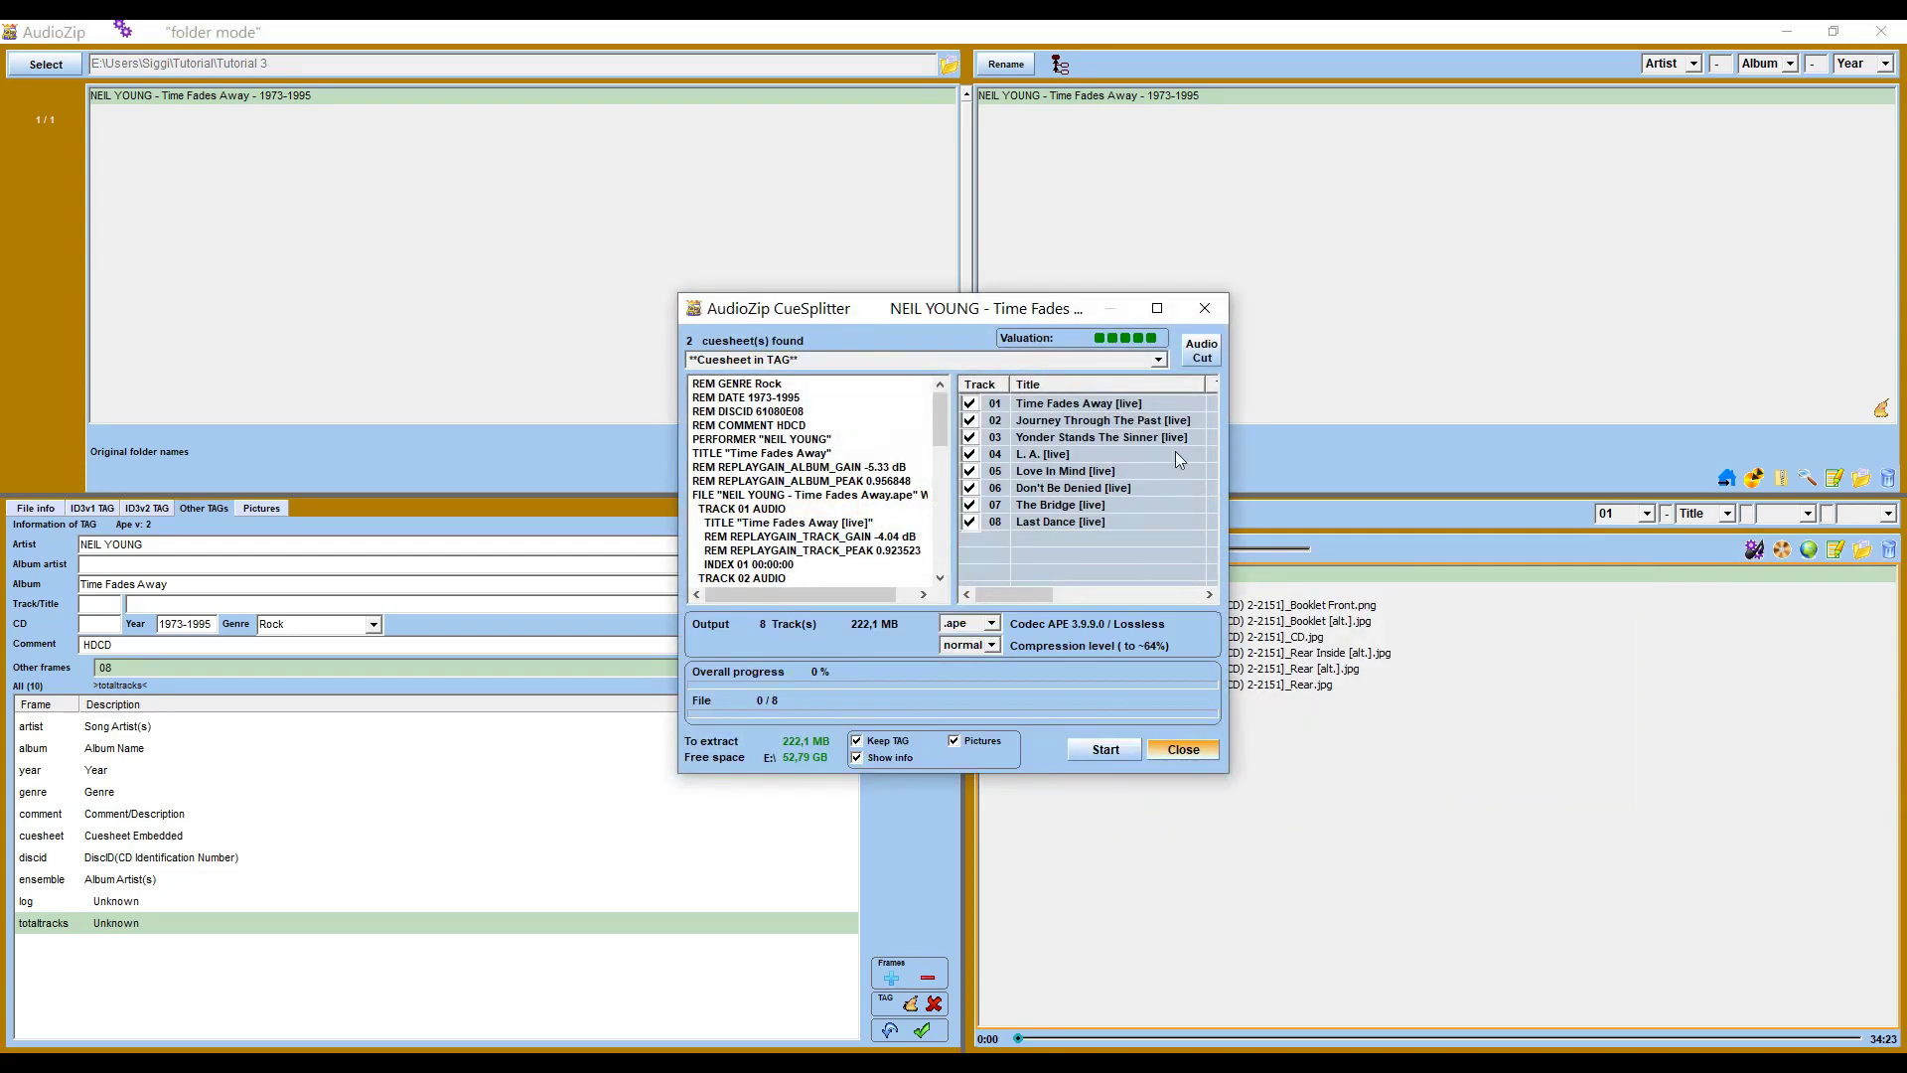
pyautogui.click(1157, 309)
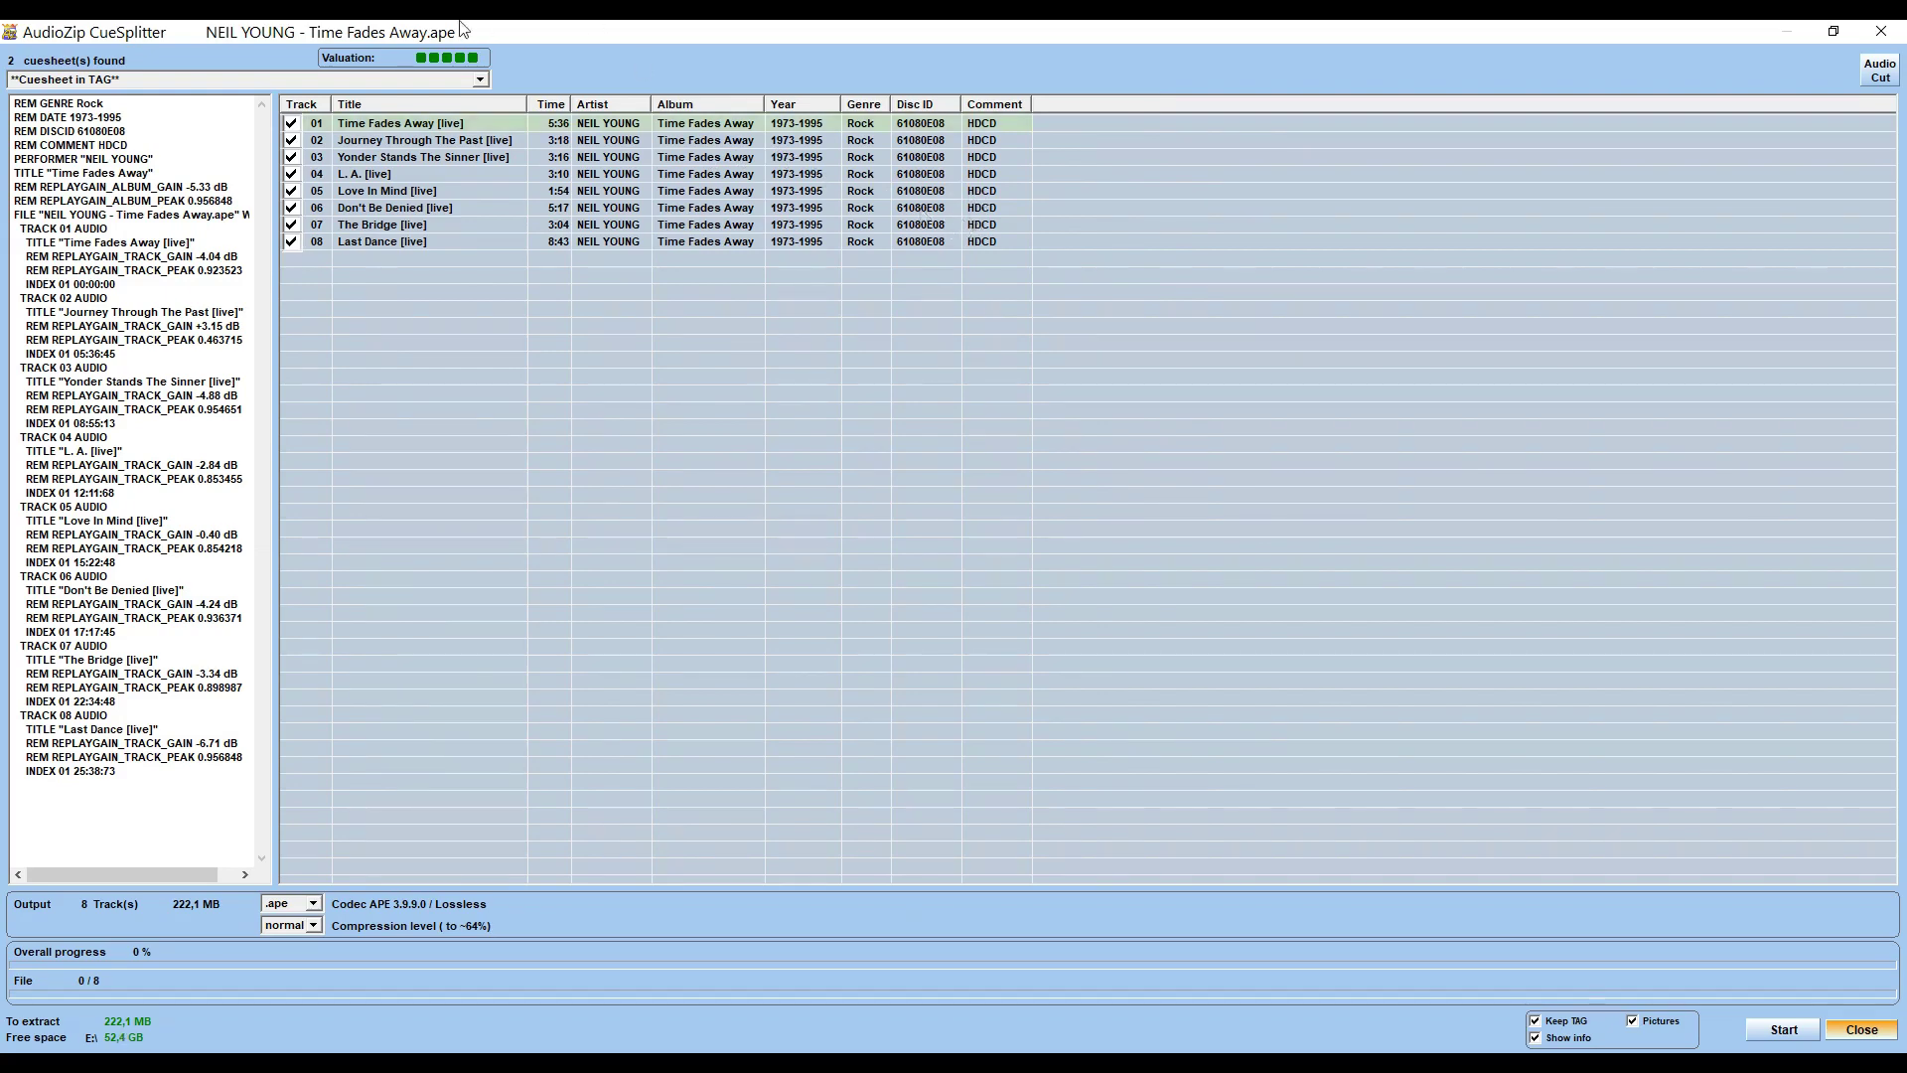
# Switch to the cuesheet "NEIL YOUNG - Time Fades Away.ape.cue" and review its valuation test results
pyautogui.click(310, 81)
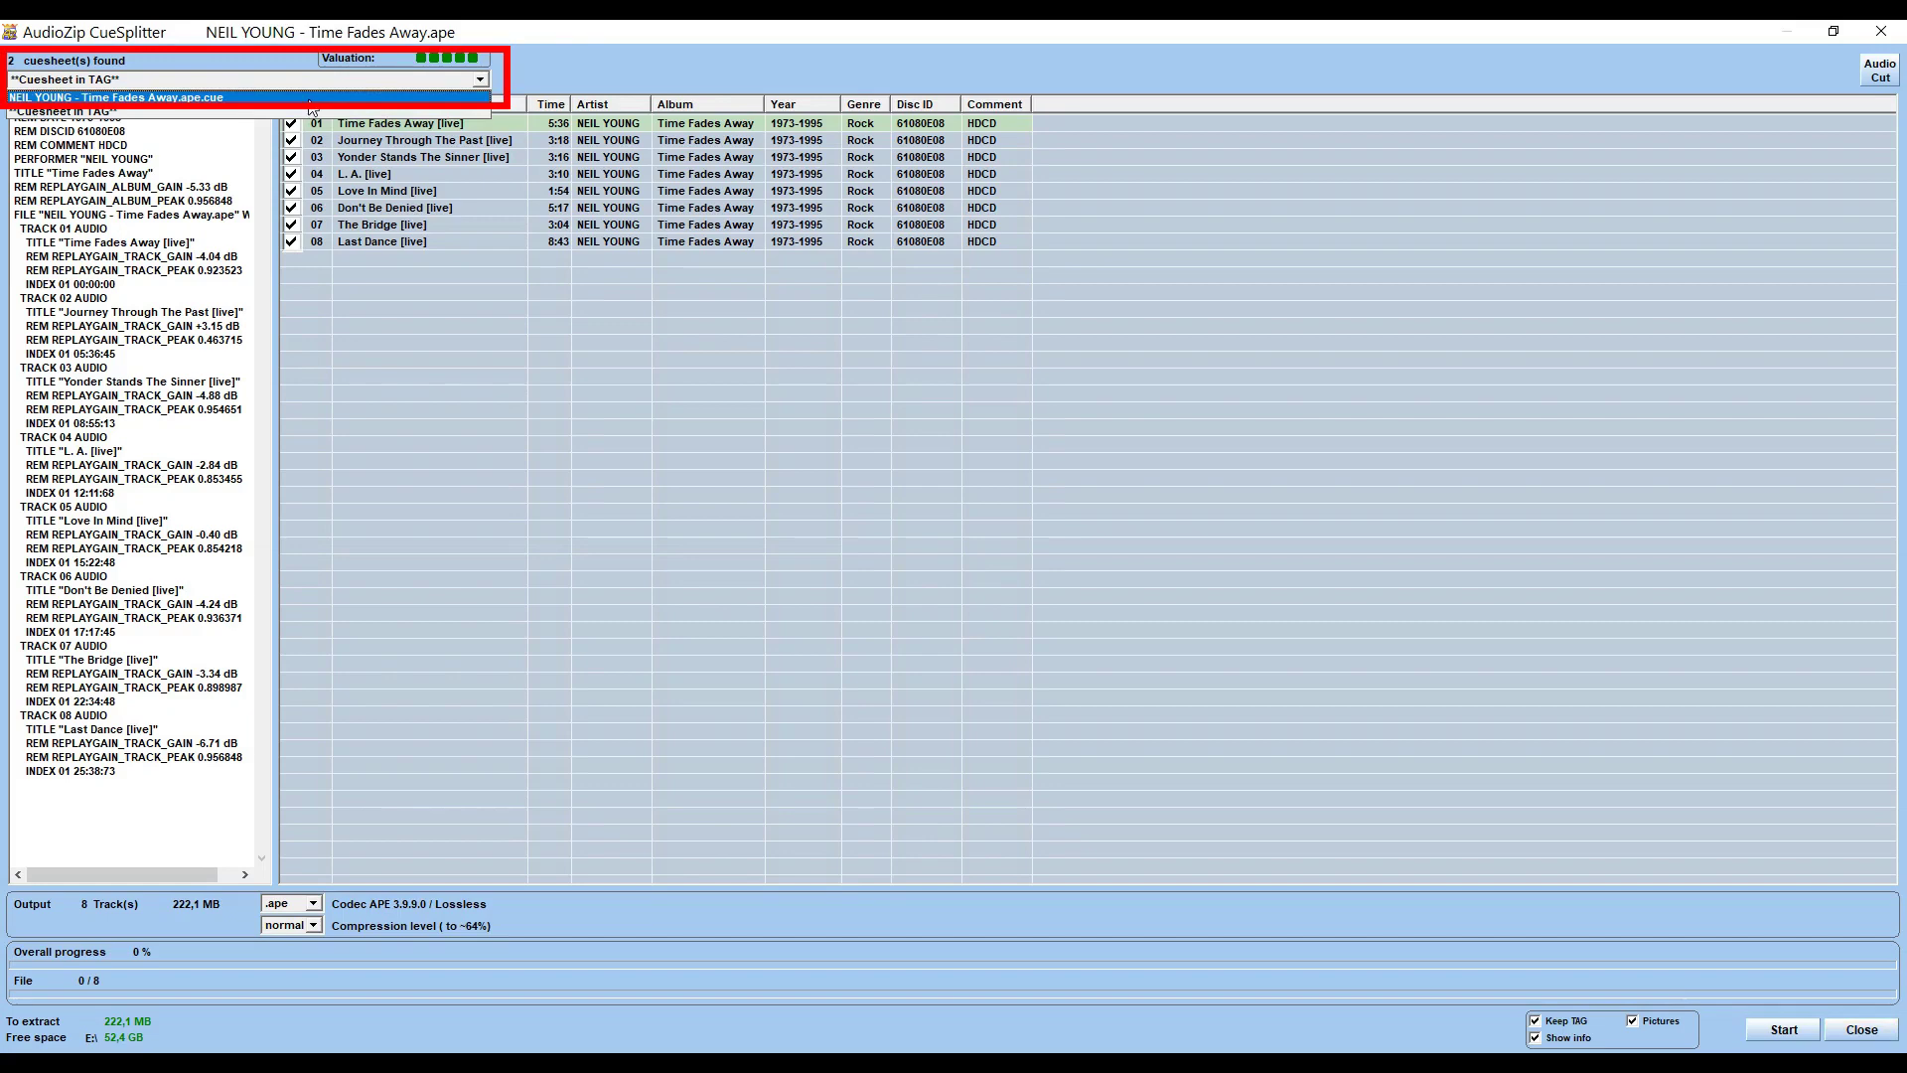
pyautogui.click(310, 97)
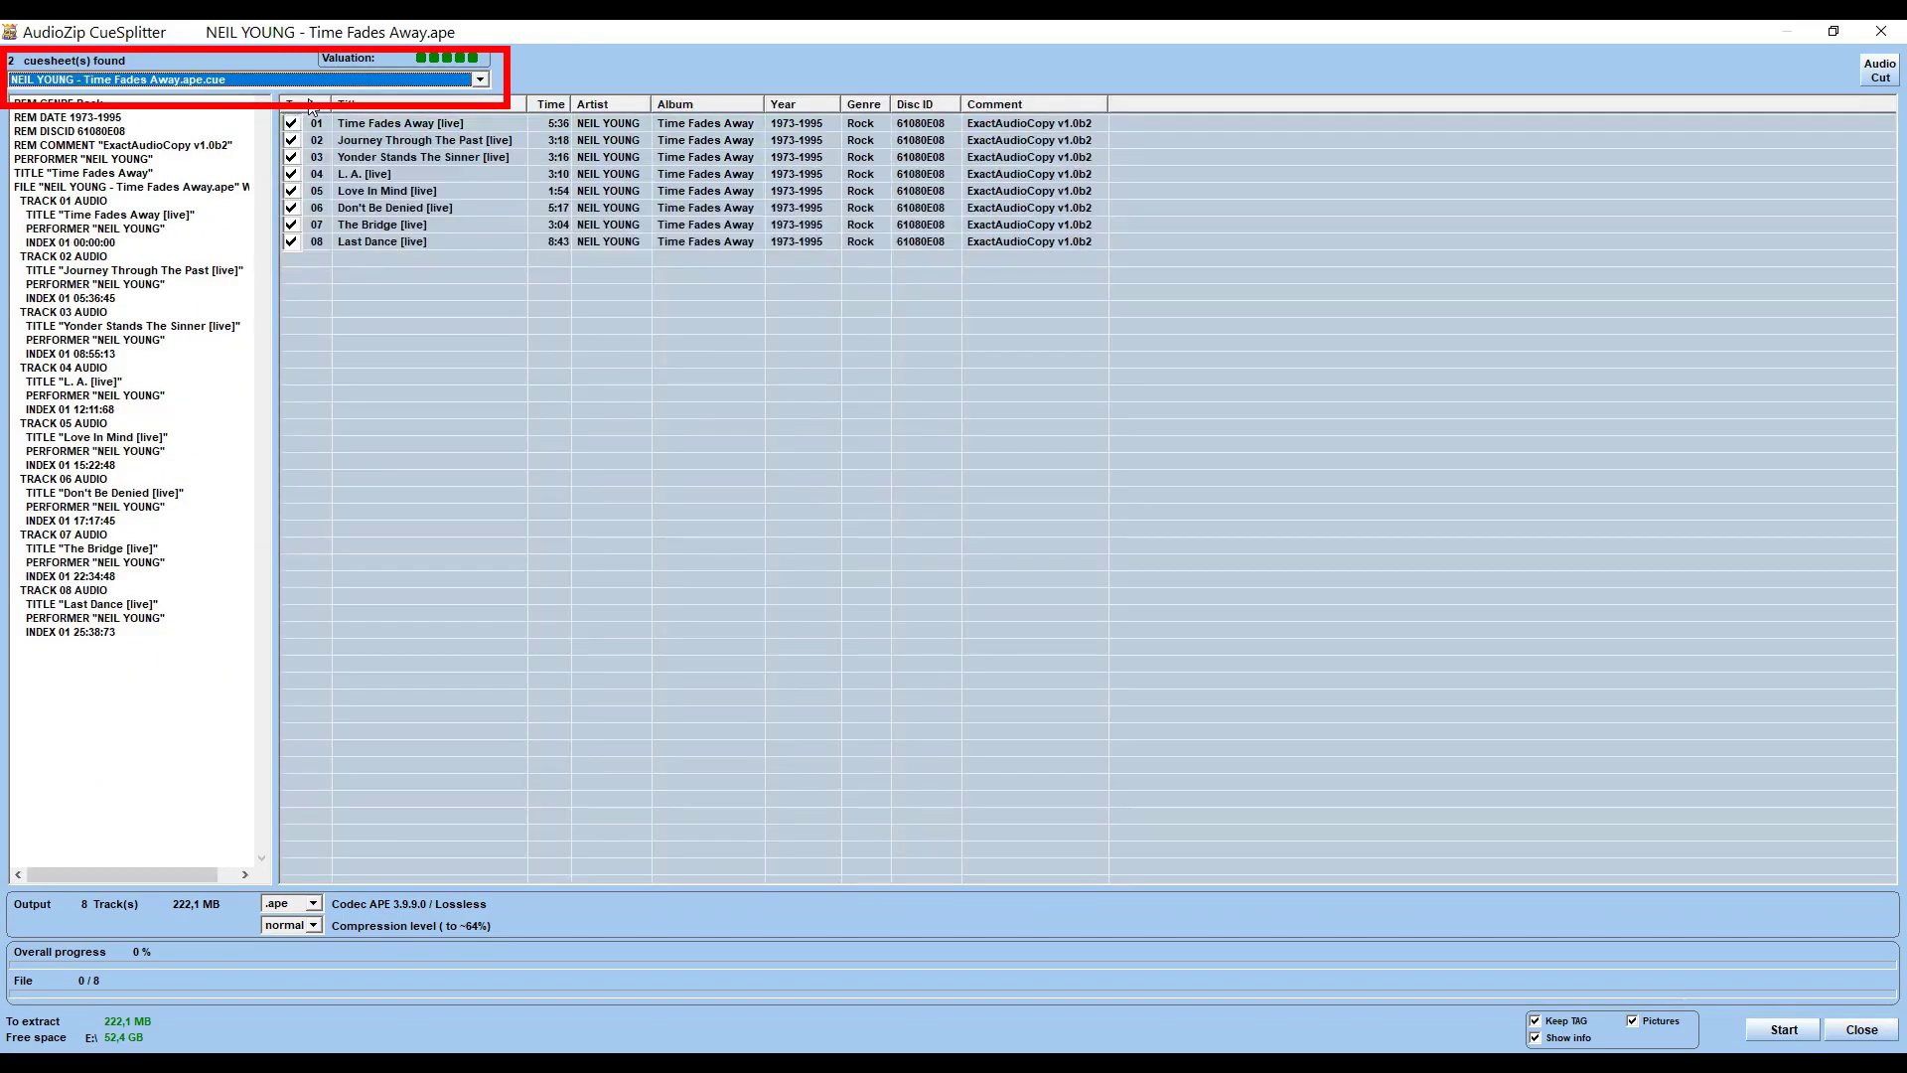
pyautogui.click(454, 59)
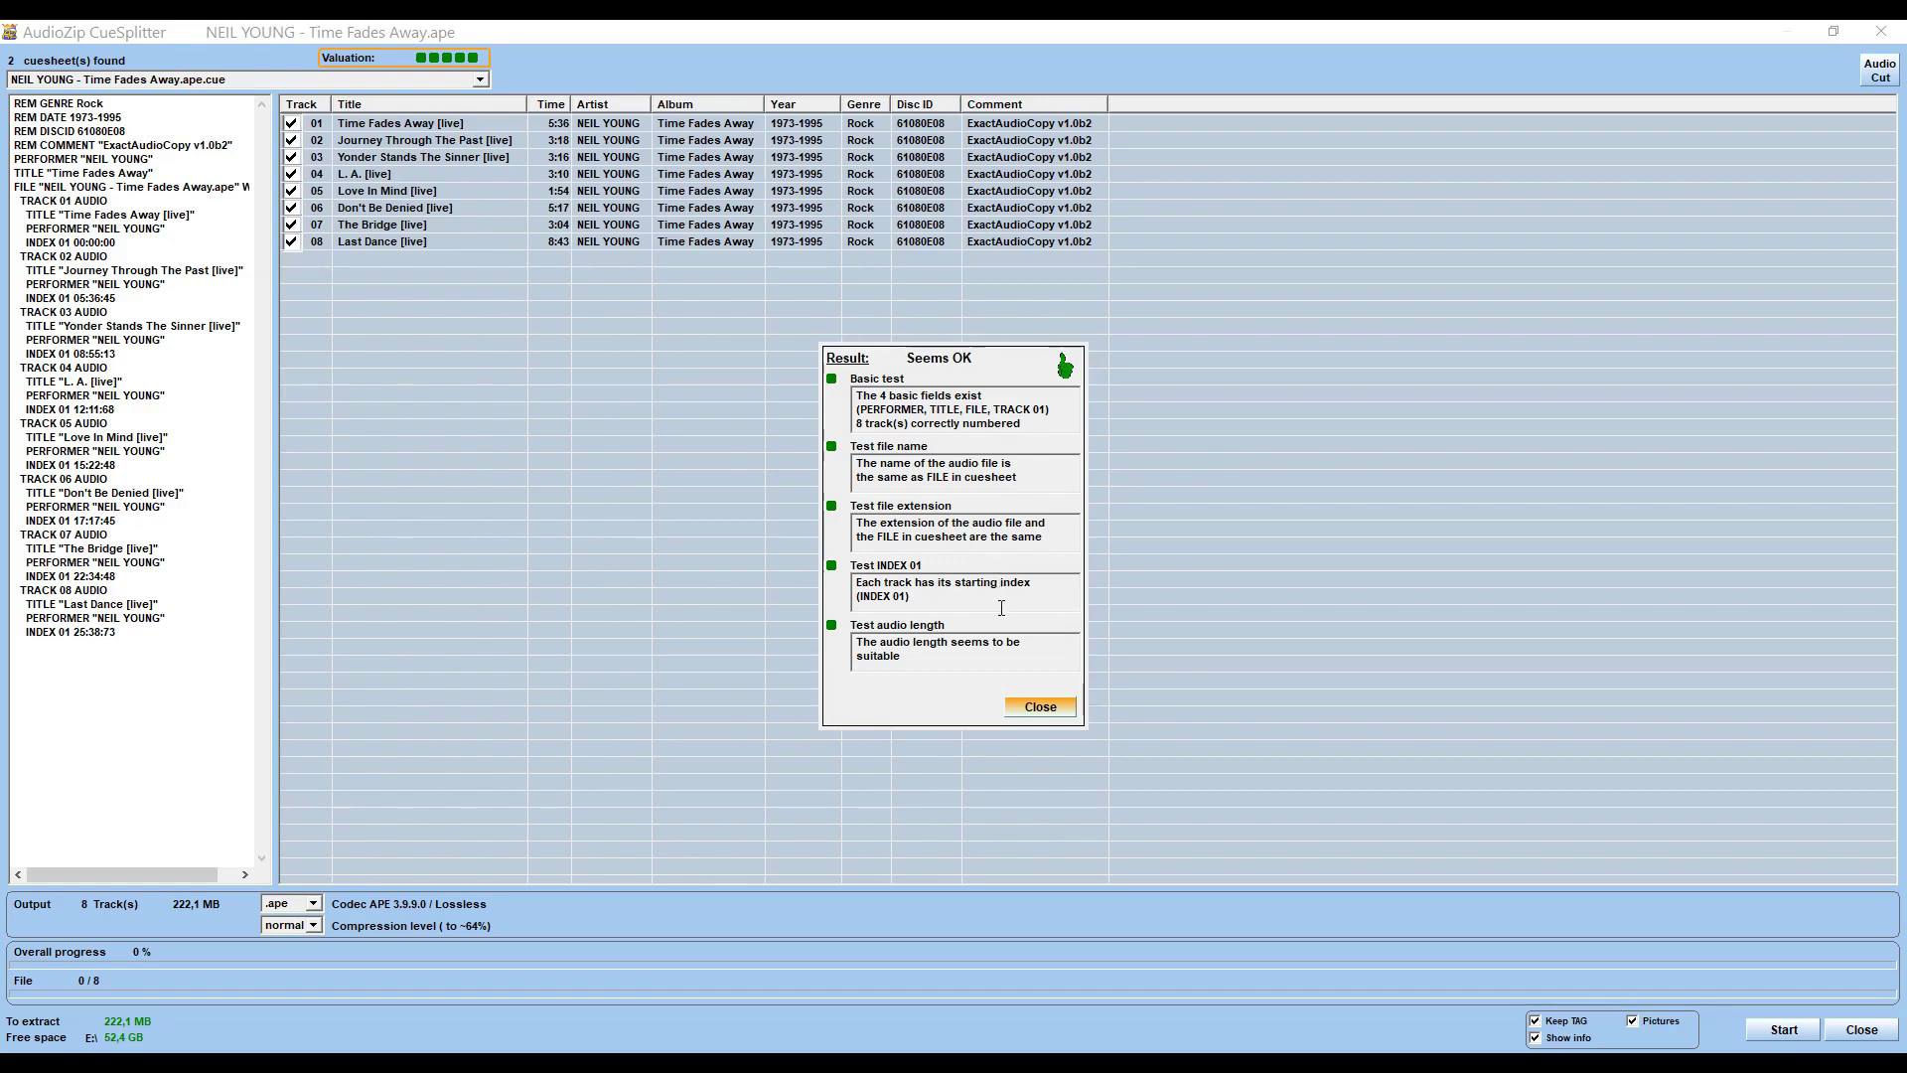
pyautogui.click(1036, 706)
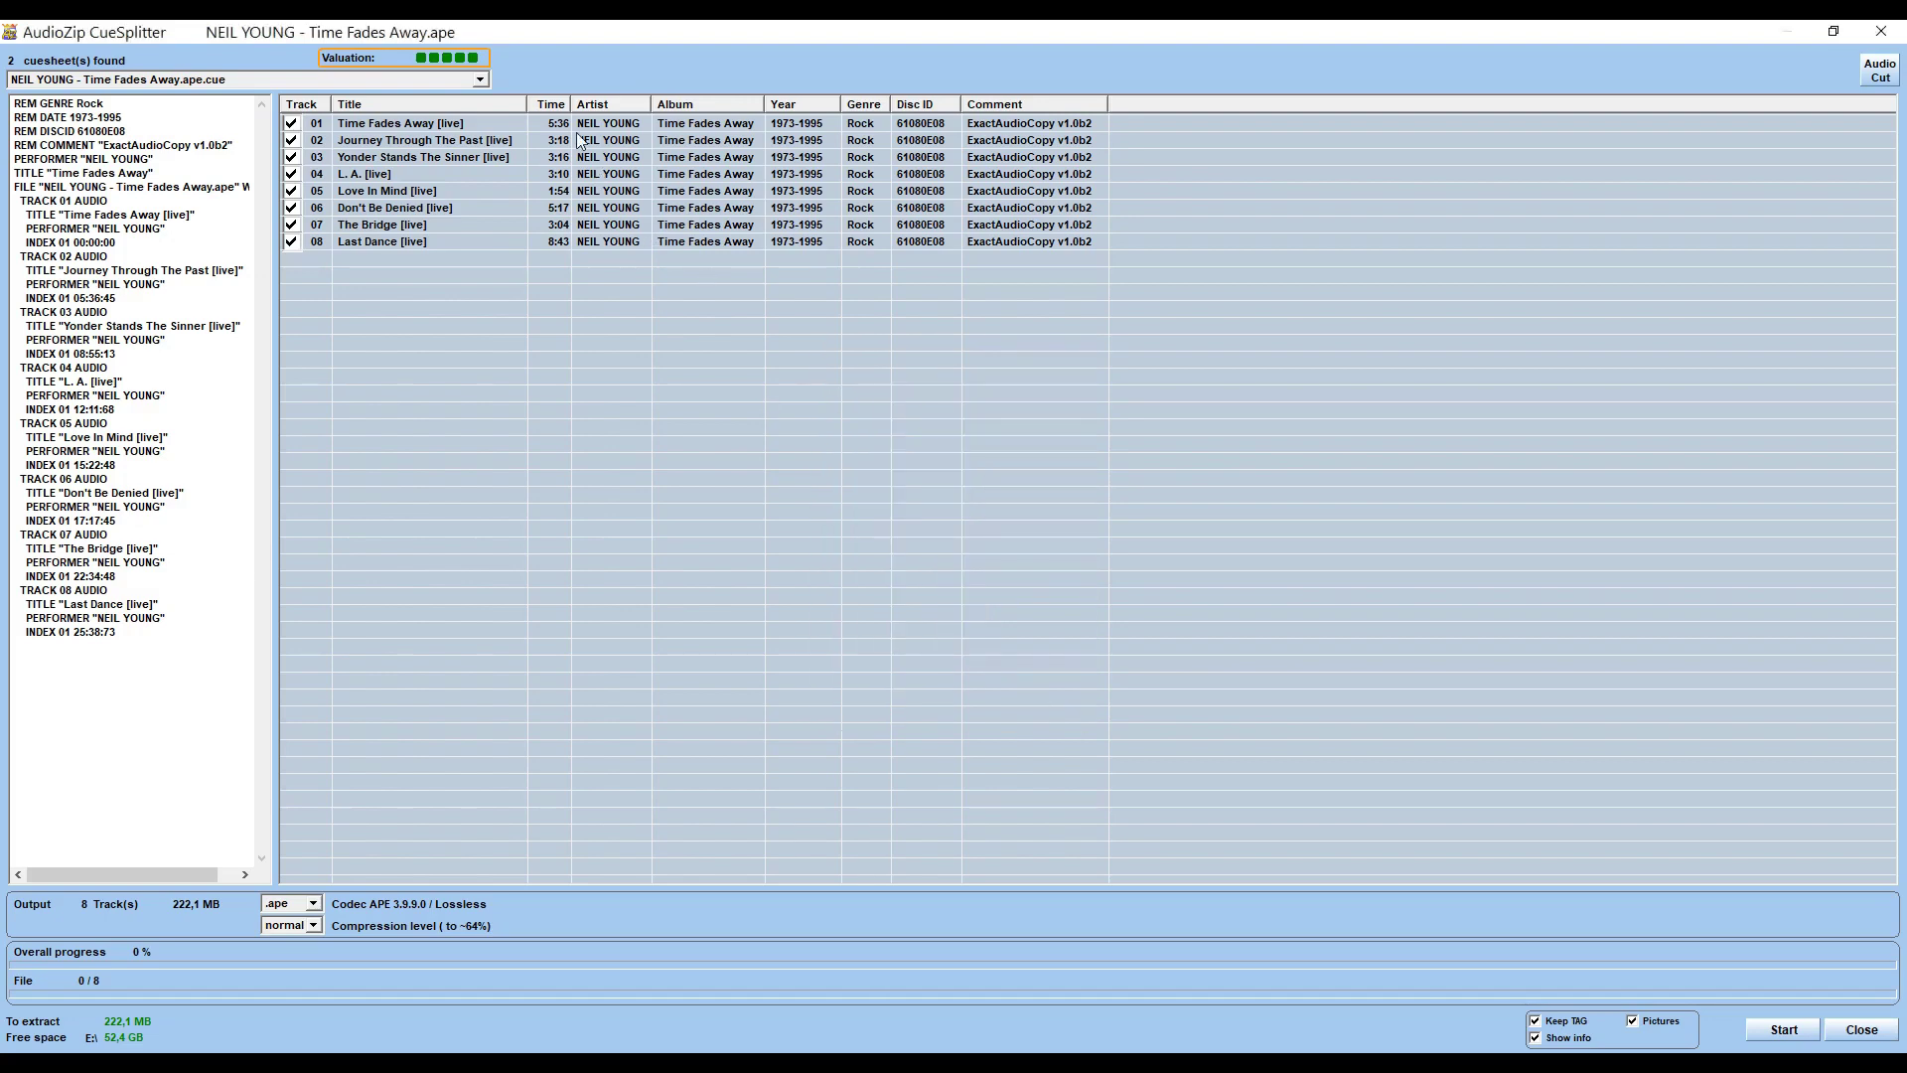
# Split the album into its eight .ape tracks using the cuesheet in the TAG, review the TAG treatment report and close CueSplitter
pyautogui.click(482, 77)
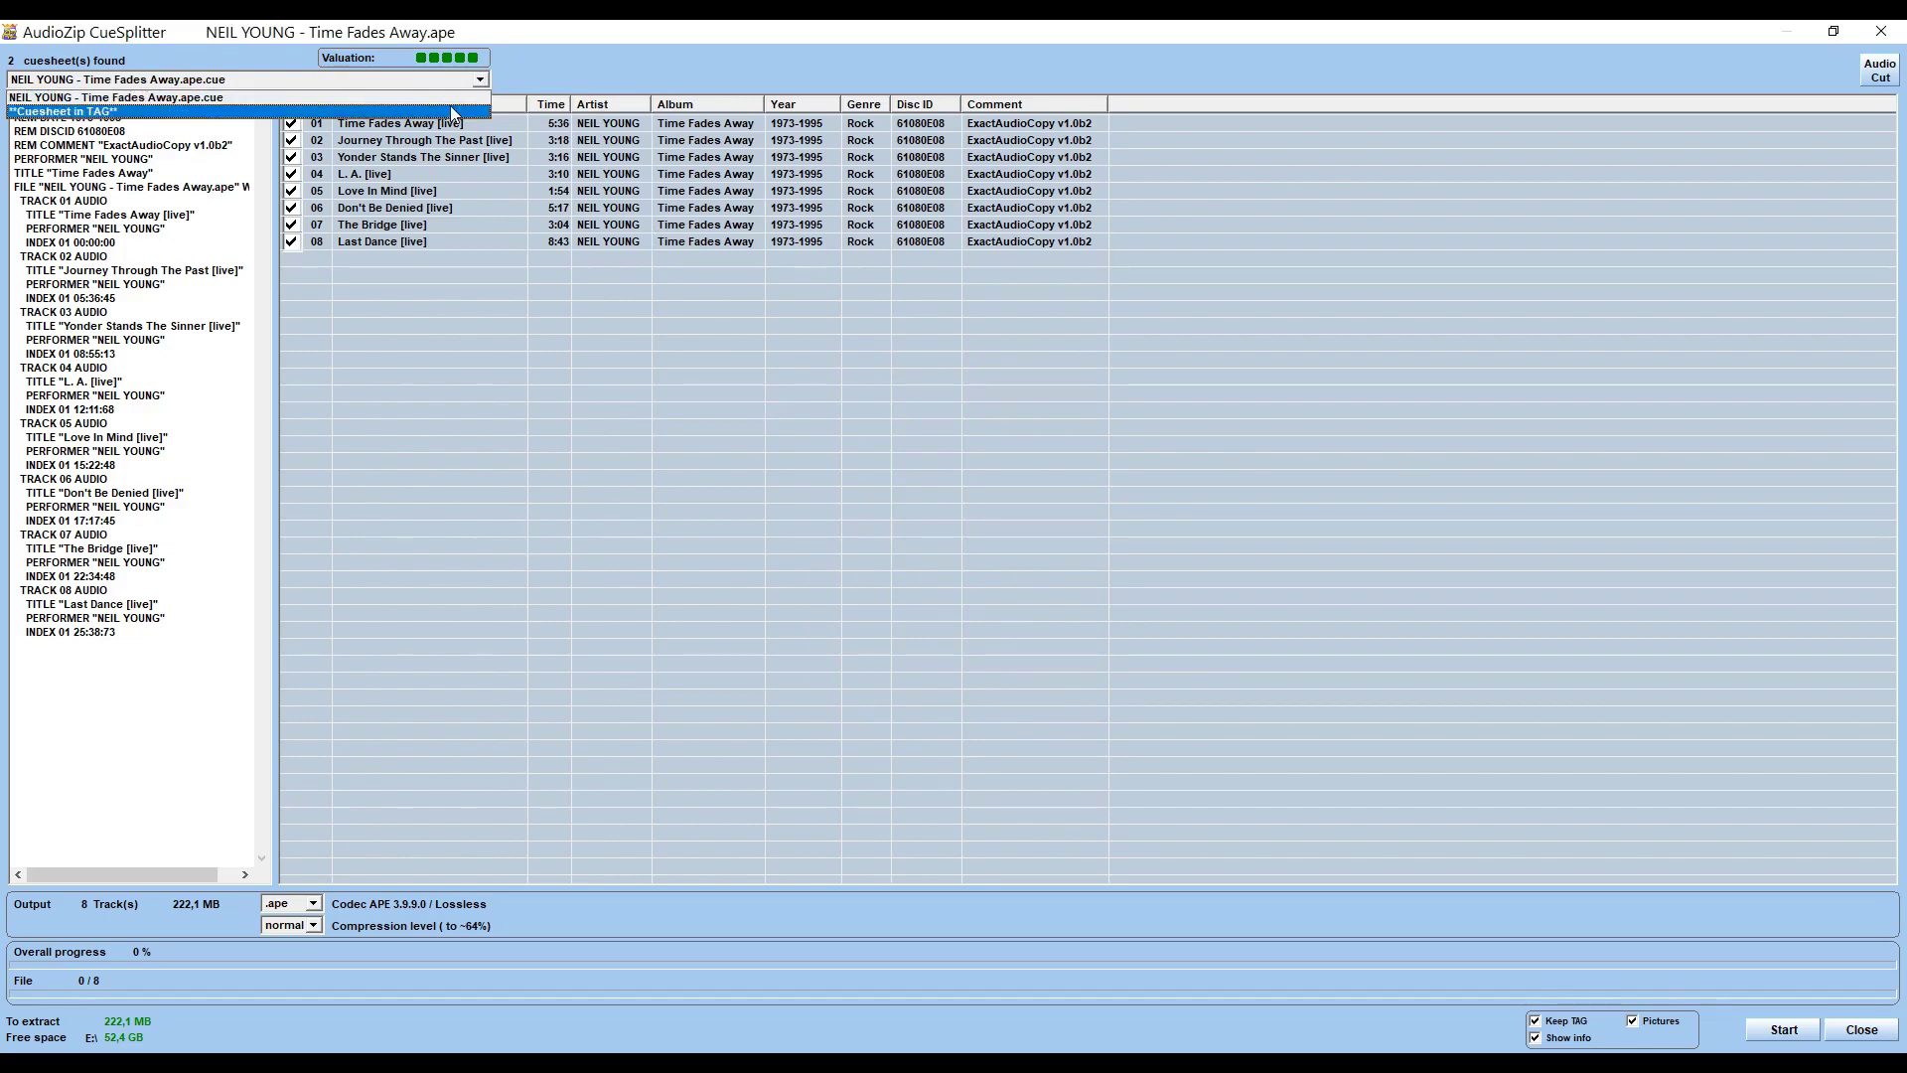
pyautogui.click(450, 107)
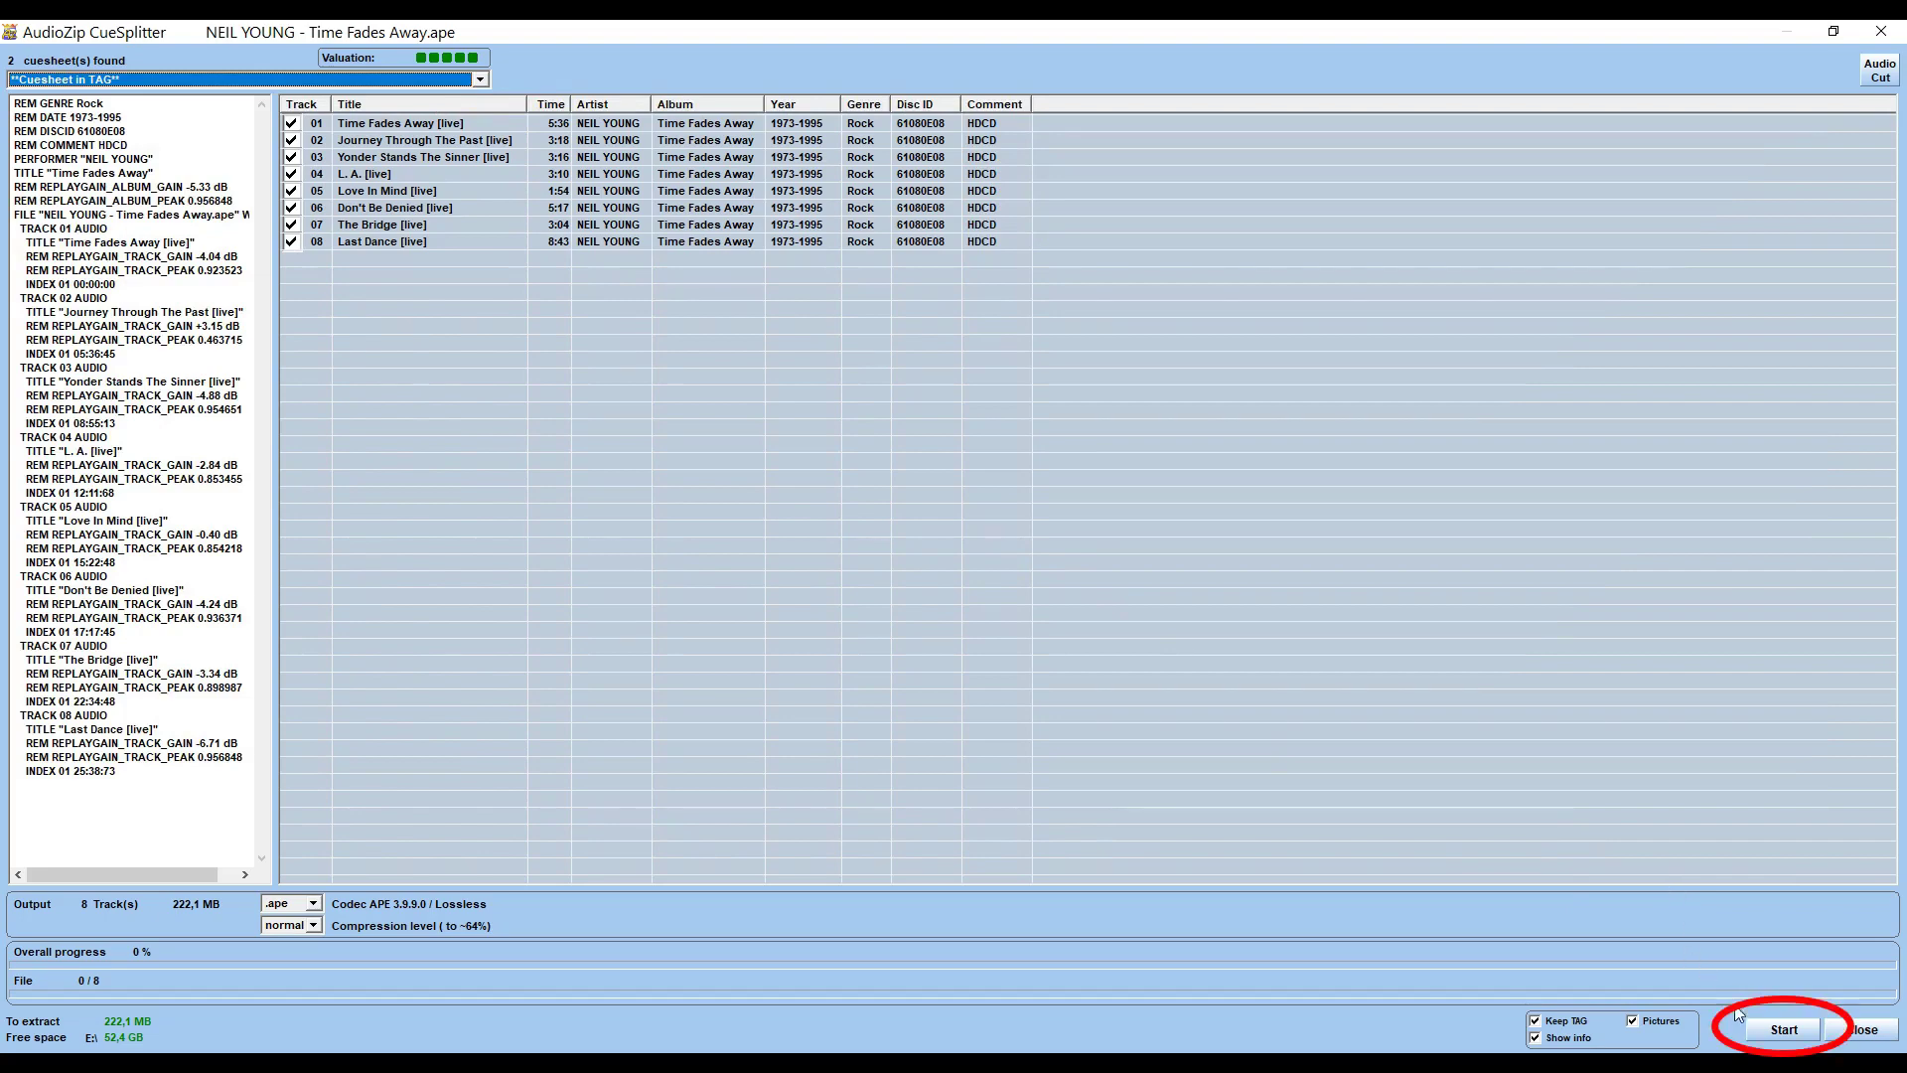
pyautogui.click(1779, 1031)
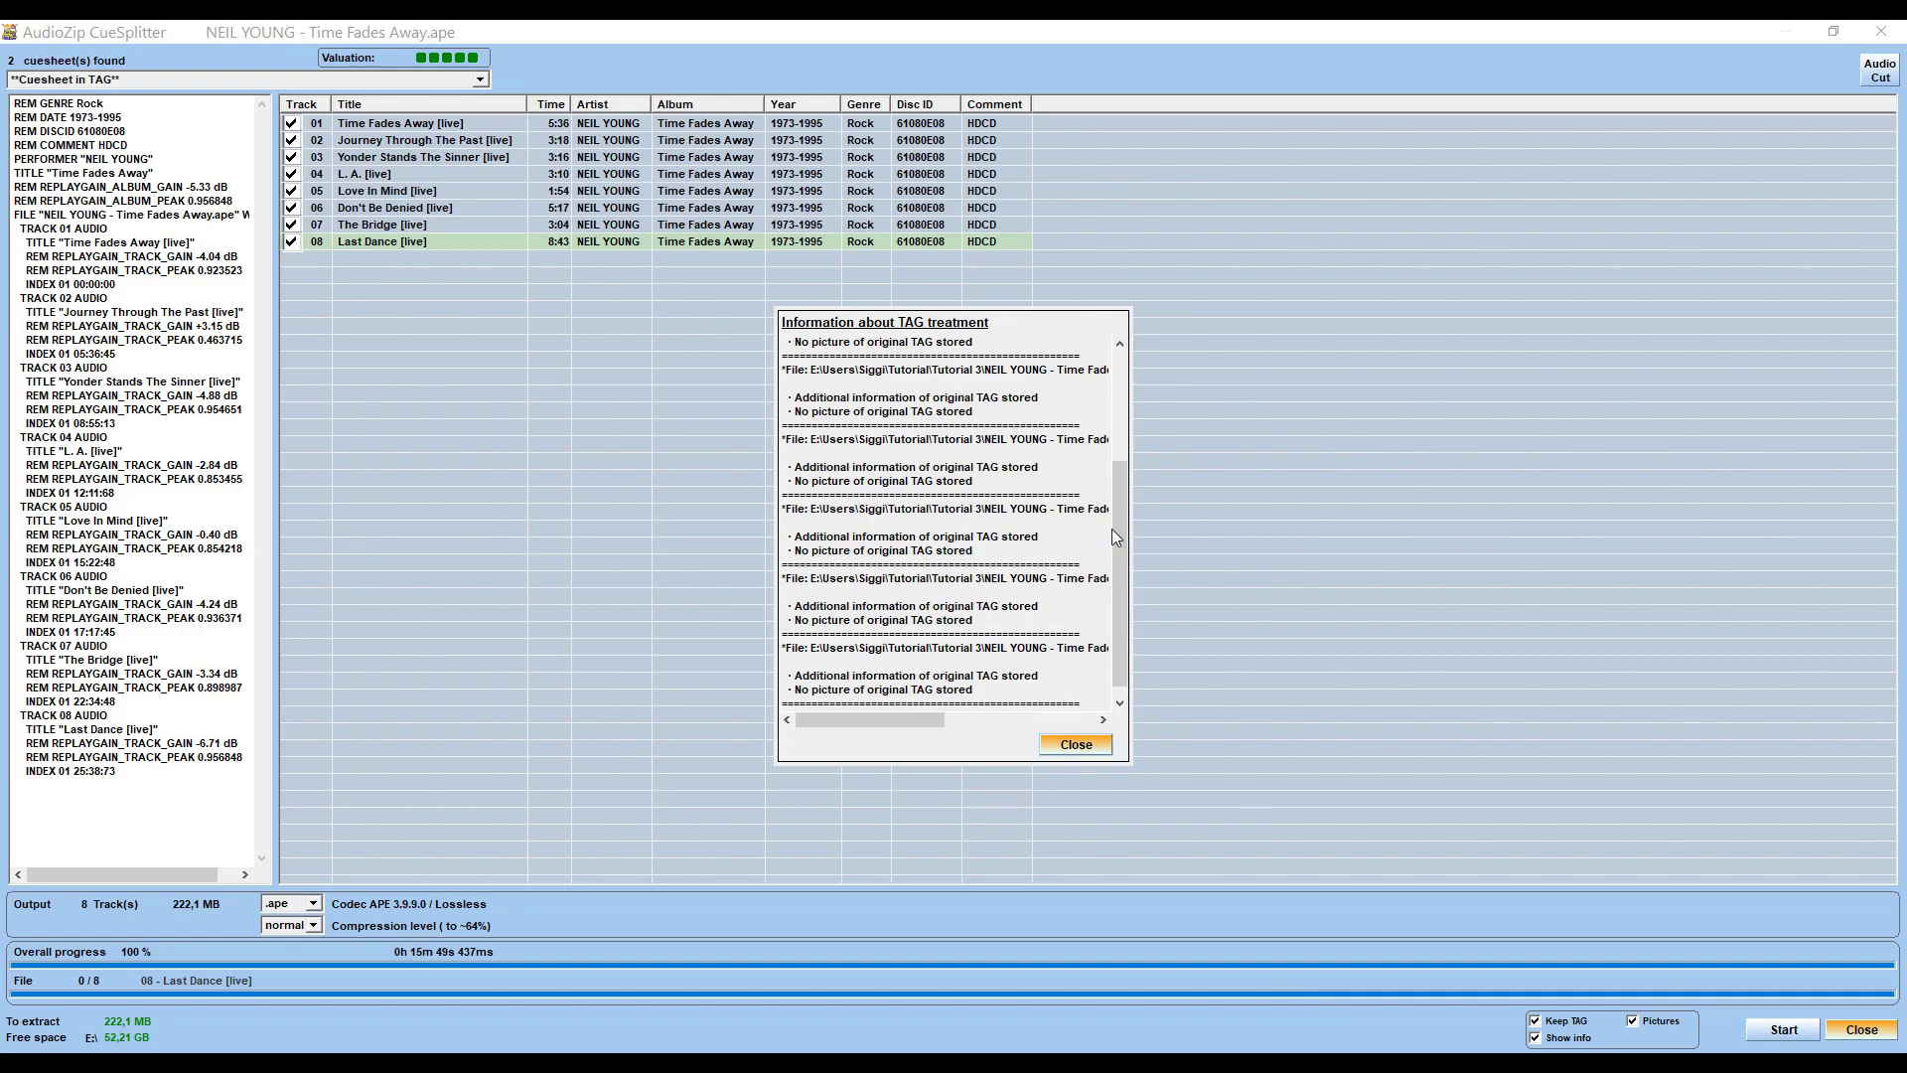
pyautogui.moveTo(1112, 537); pyautogui.dragTo(1137, 415)
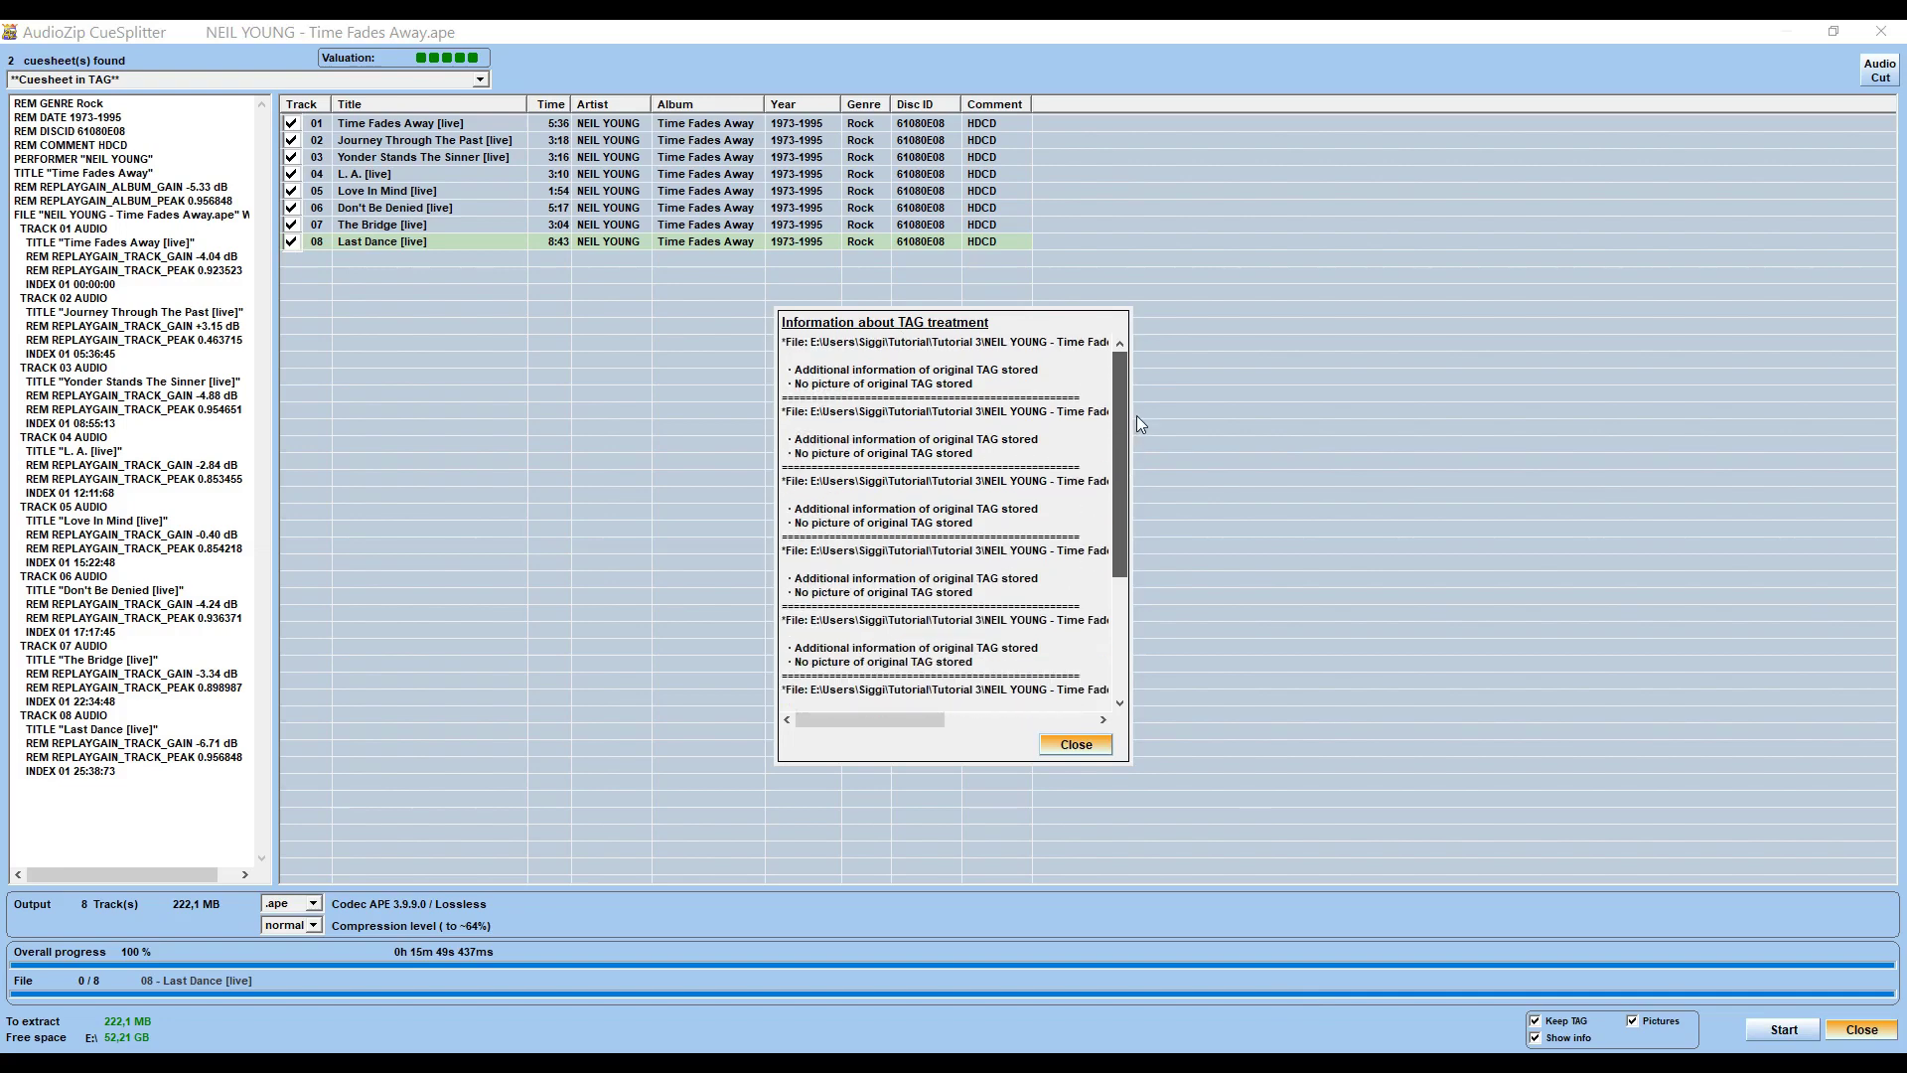
pyautogui.click(1082, 749)
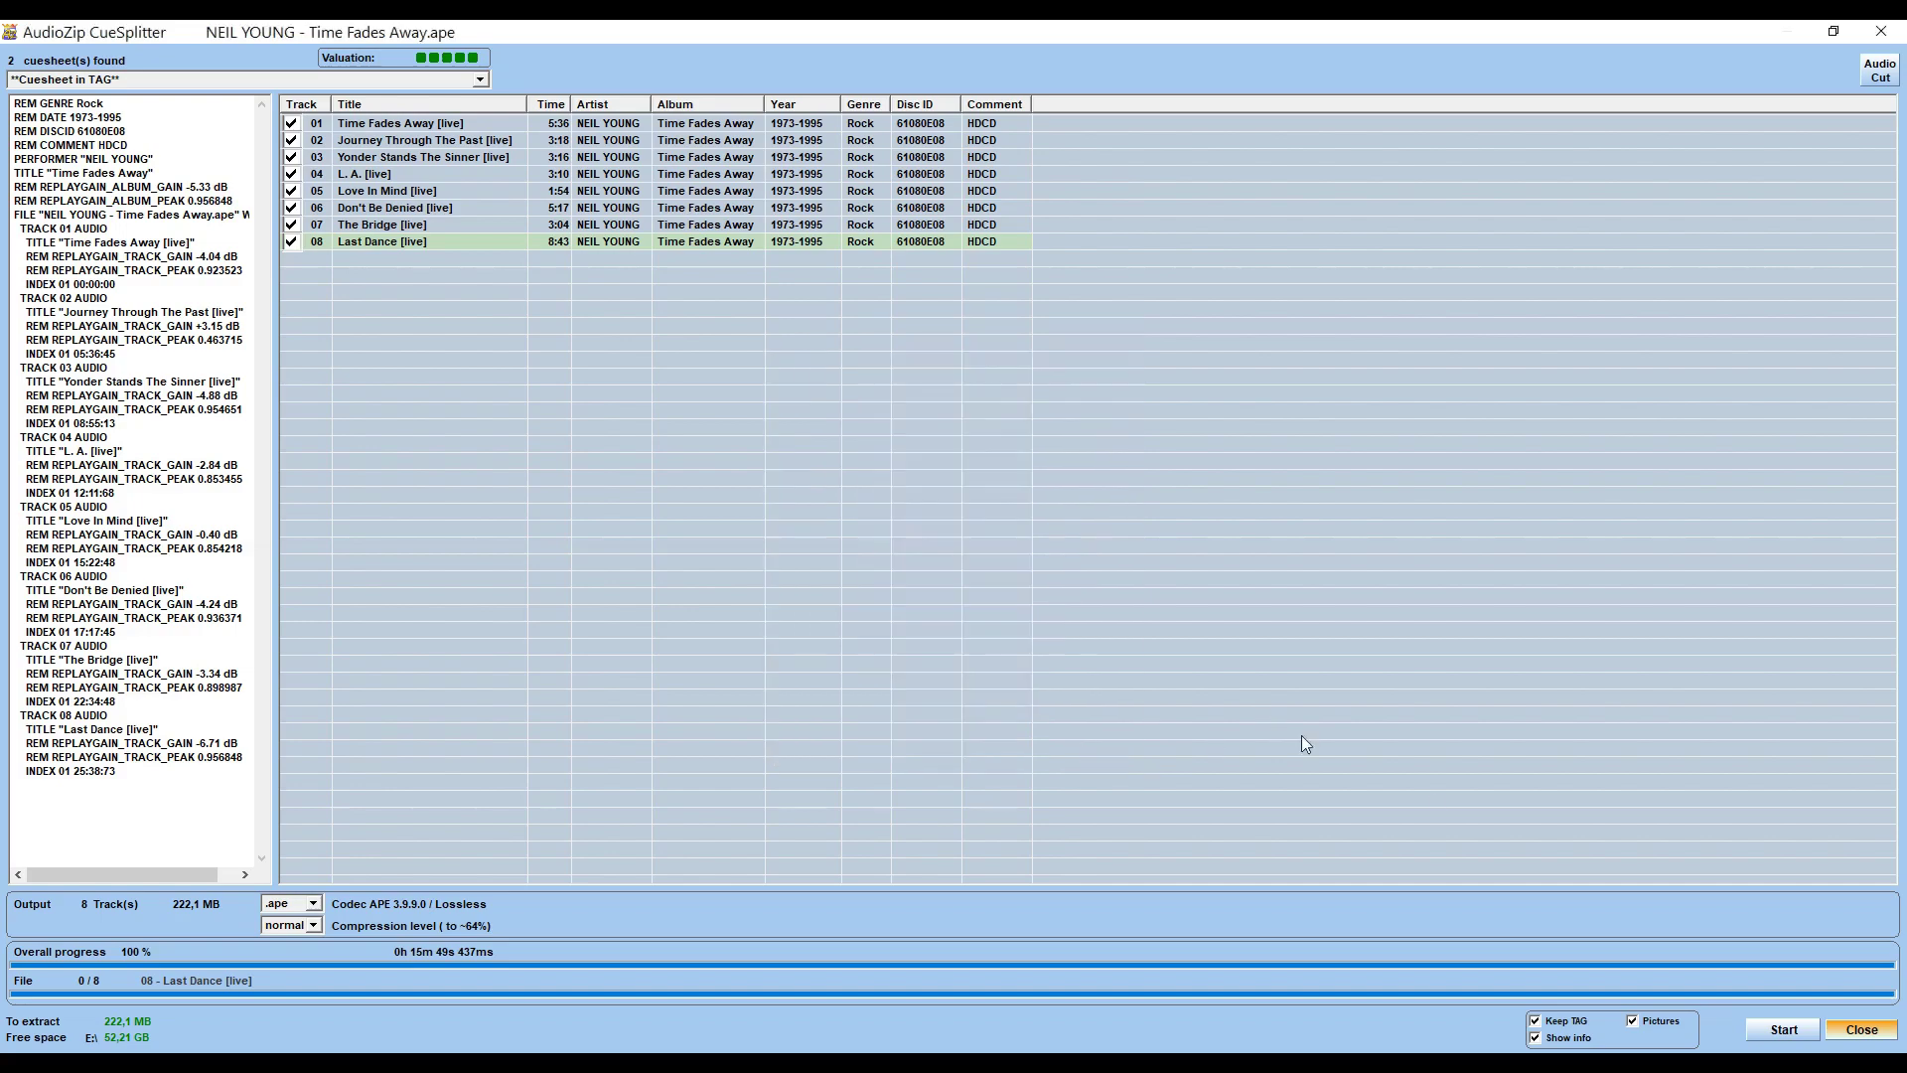
pyautogui.click(1864, 1029)
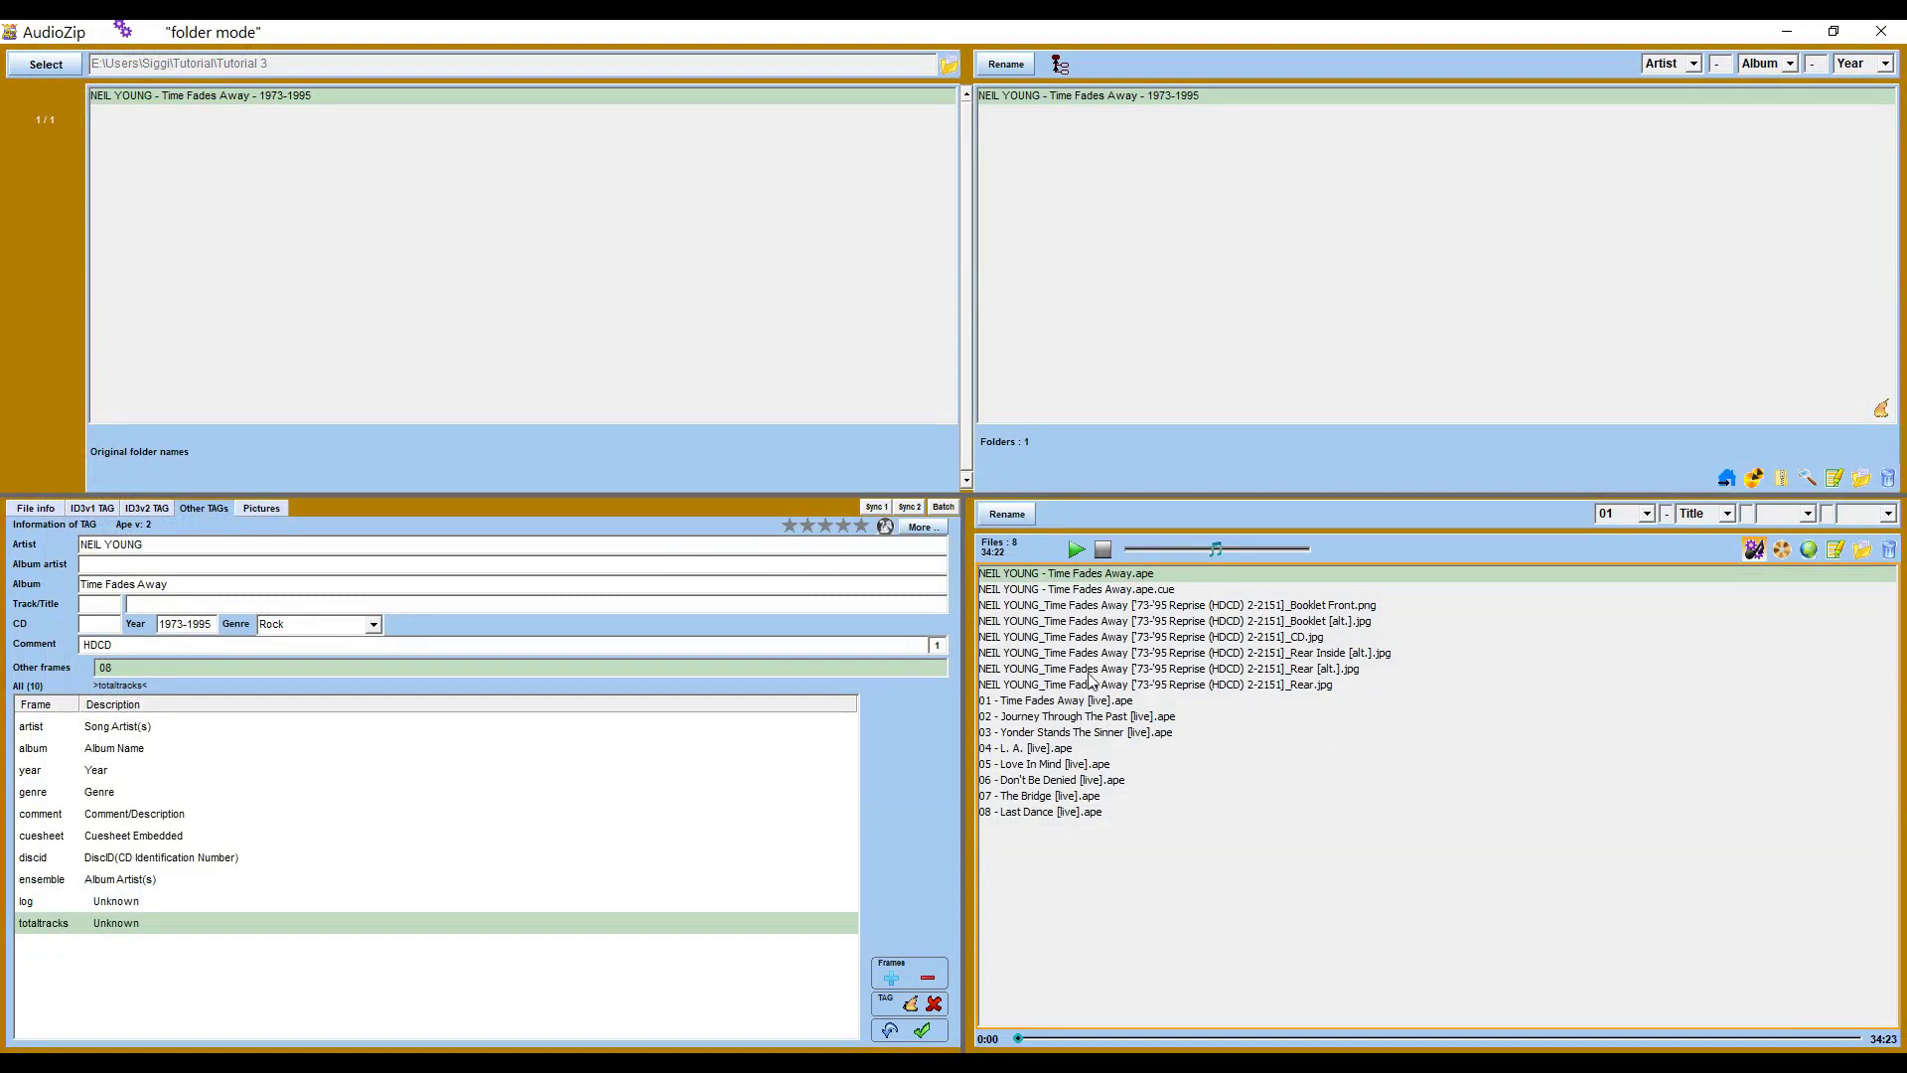
# Compare the tag frames of the extracted tracks 01 and 03 with those of the original album file
pyautogui.click(1048, 701)
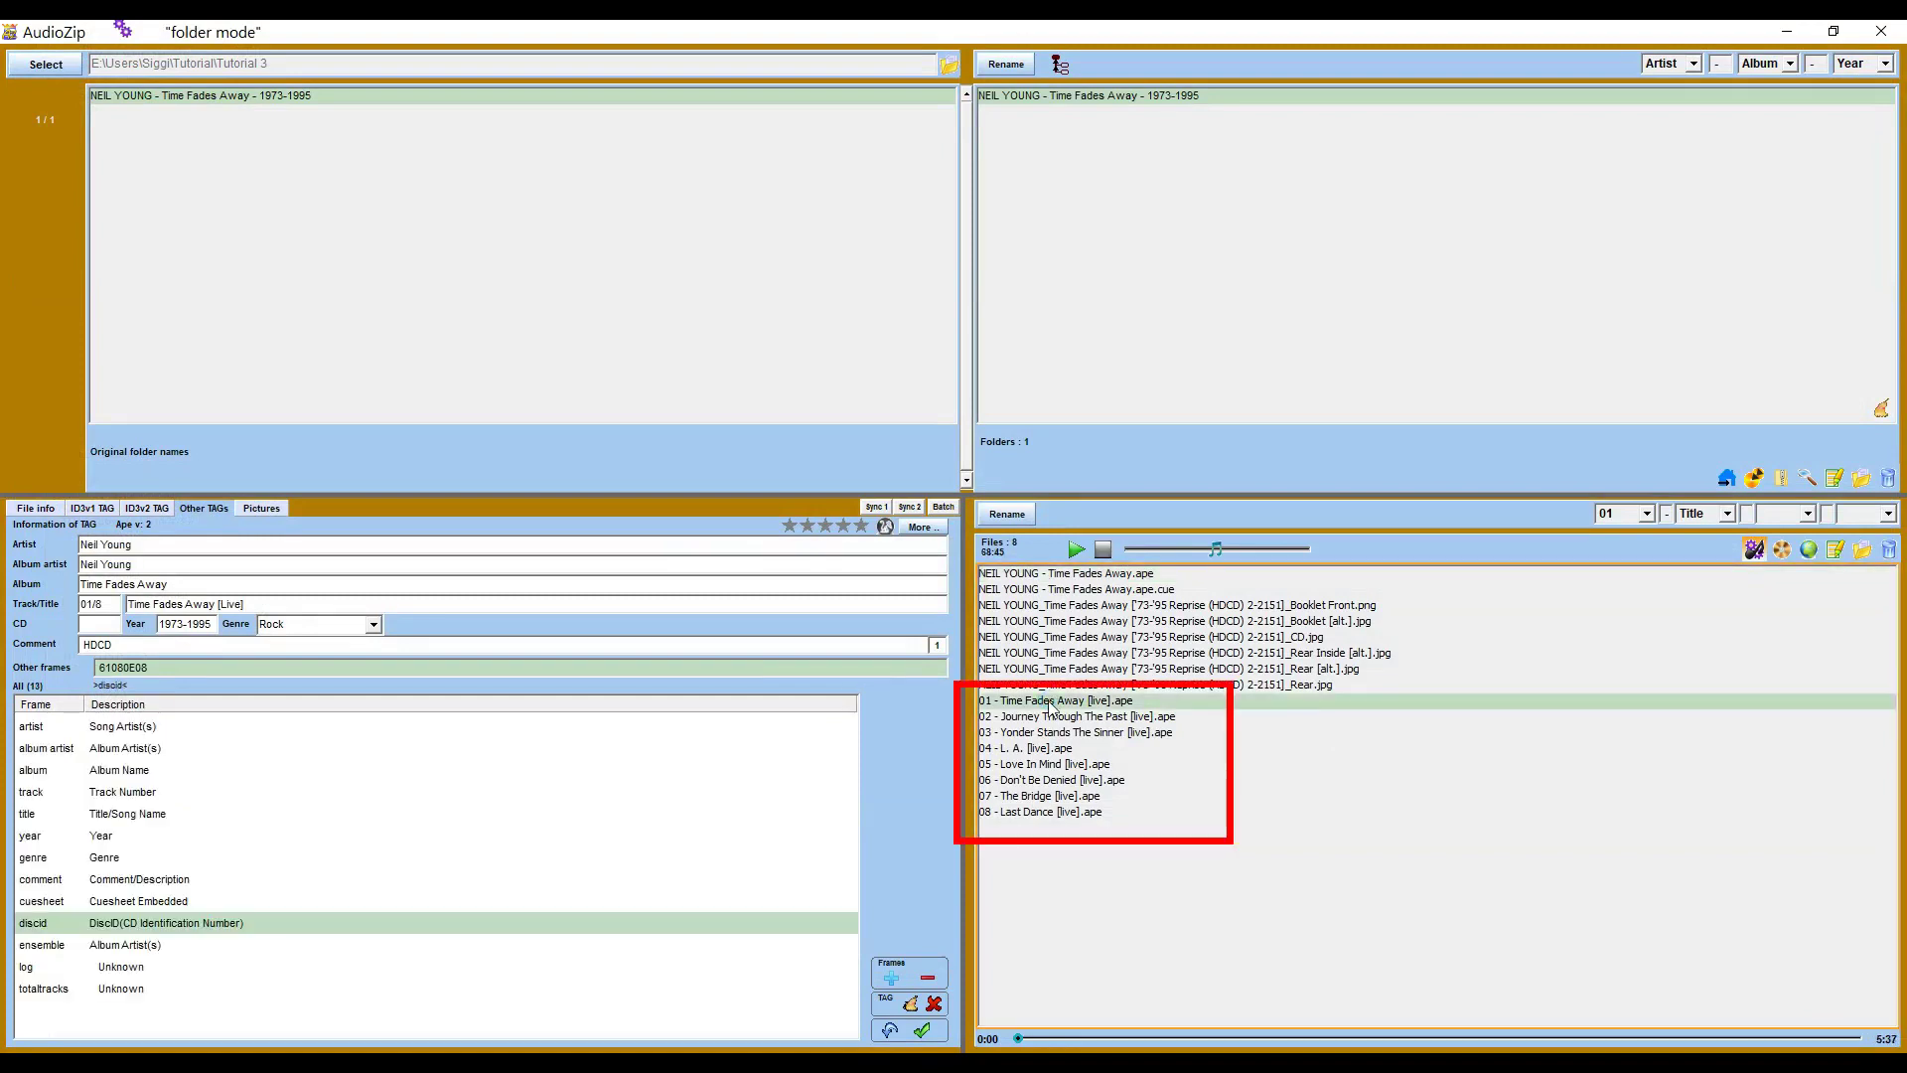
pyautogui.click(1096, 579)
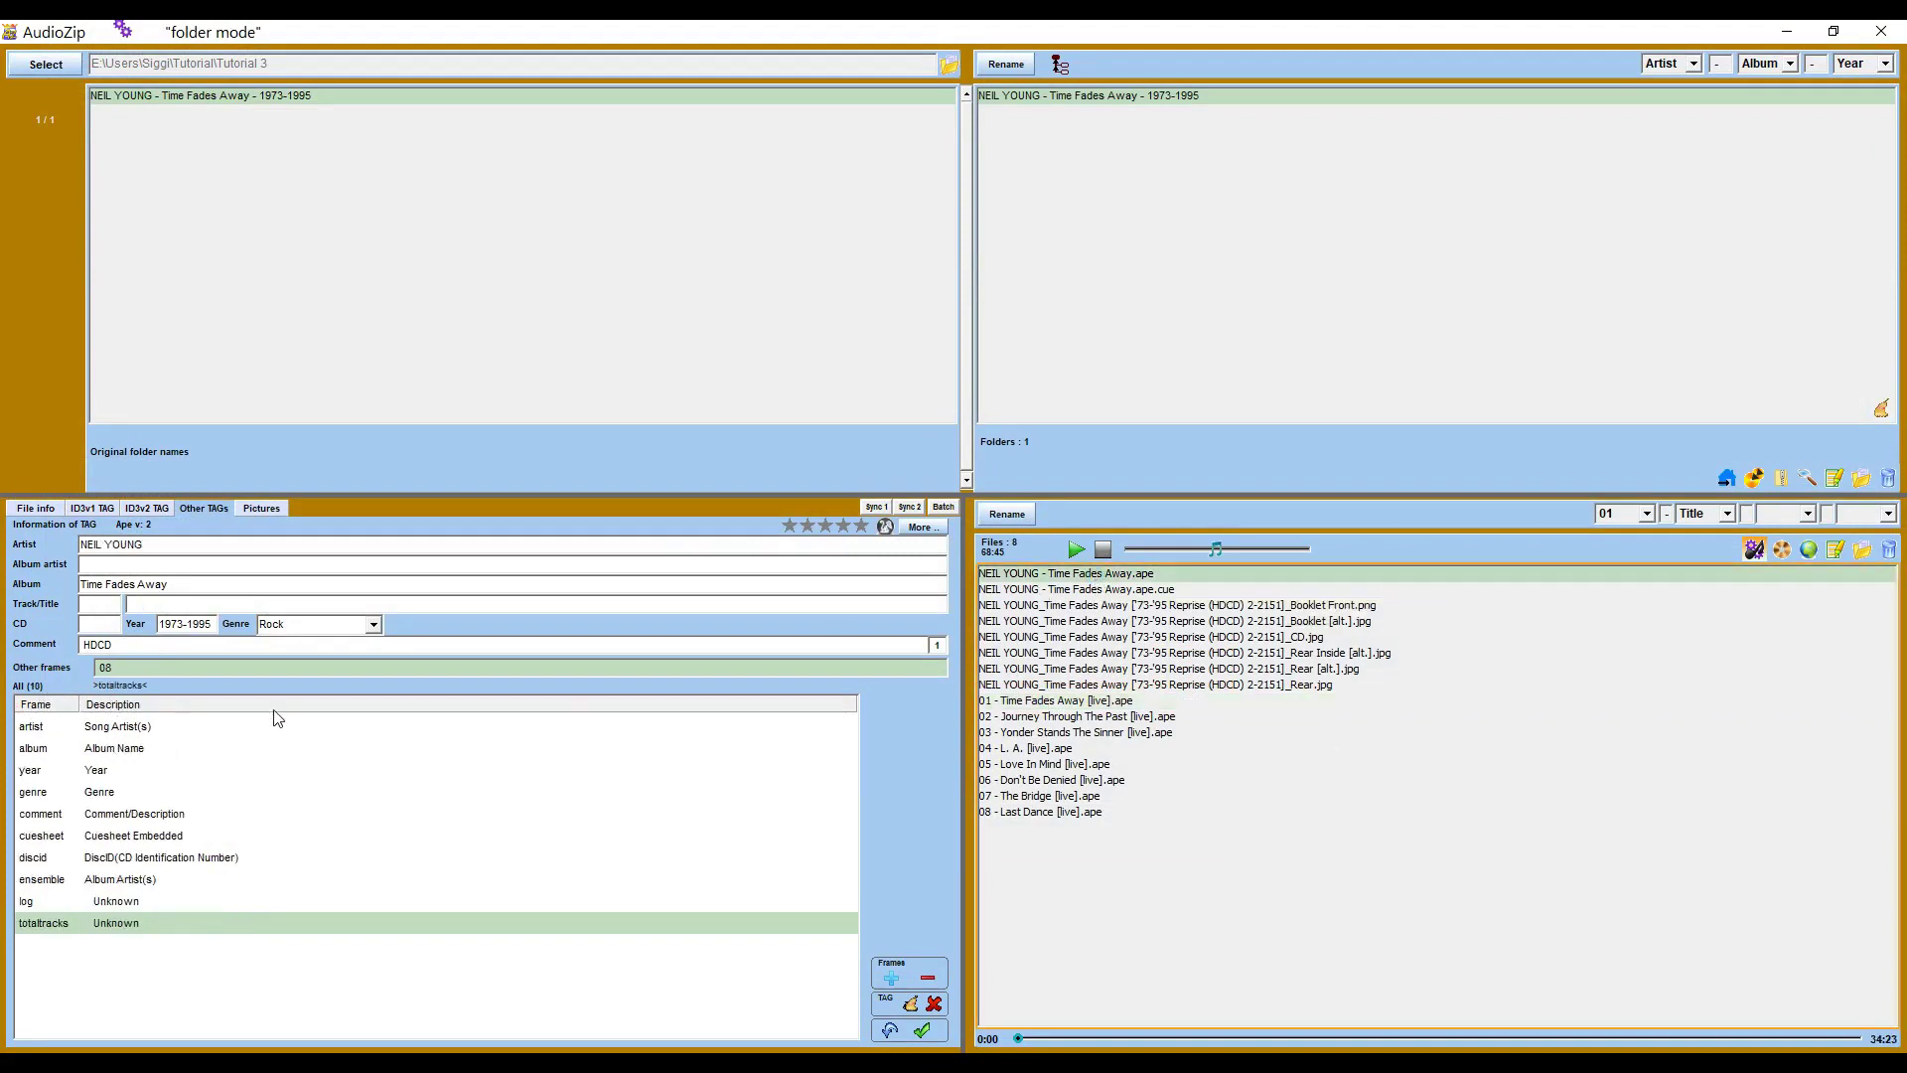
pyautogui.click(1022, 699)
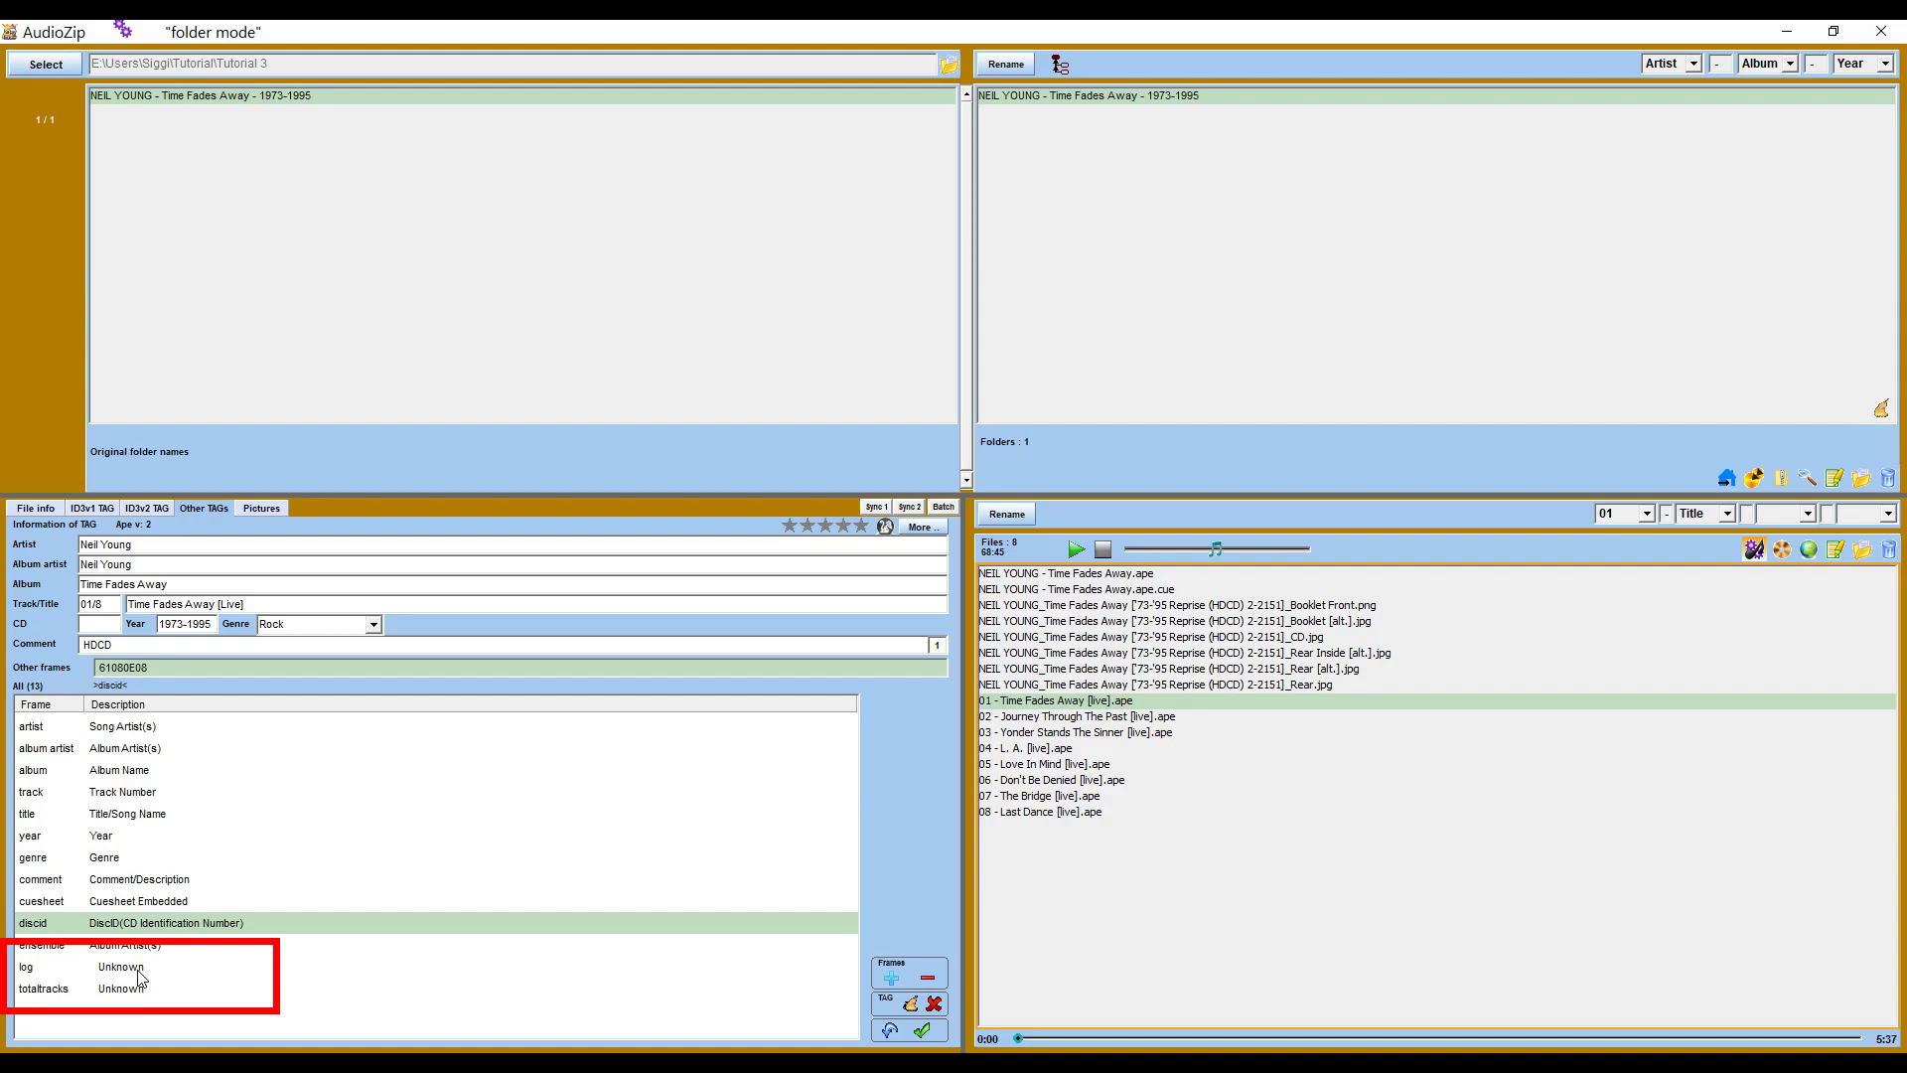
pyautogui.click(1049, 735)
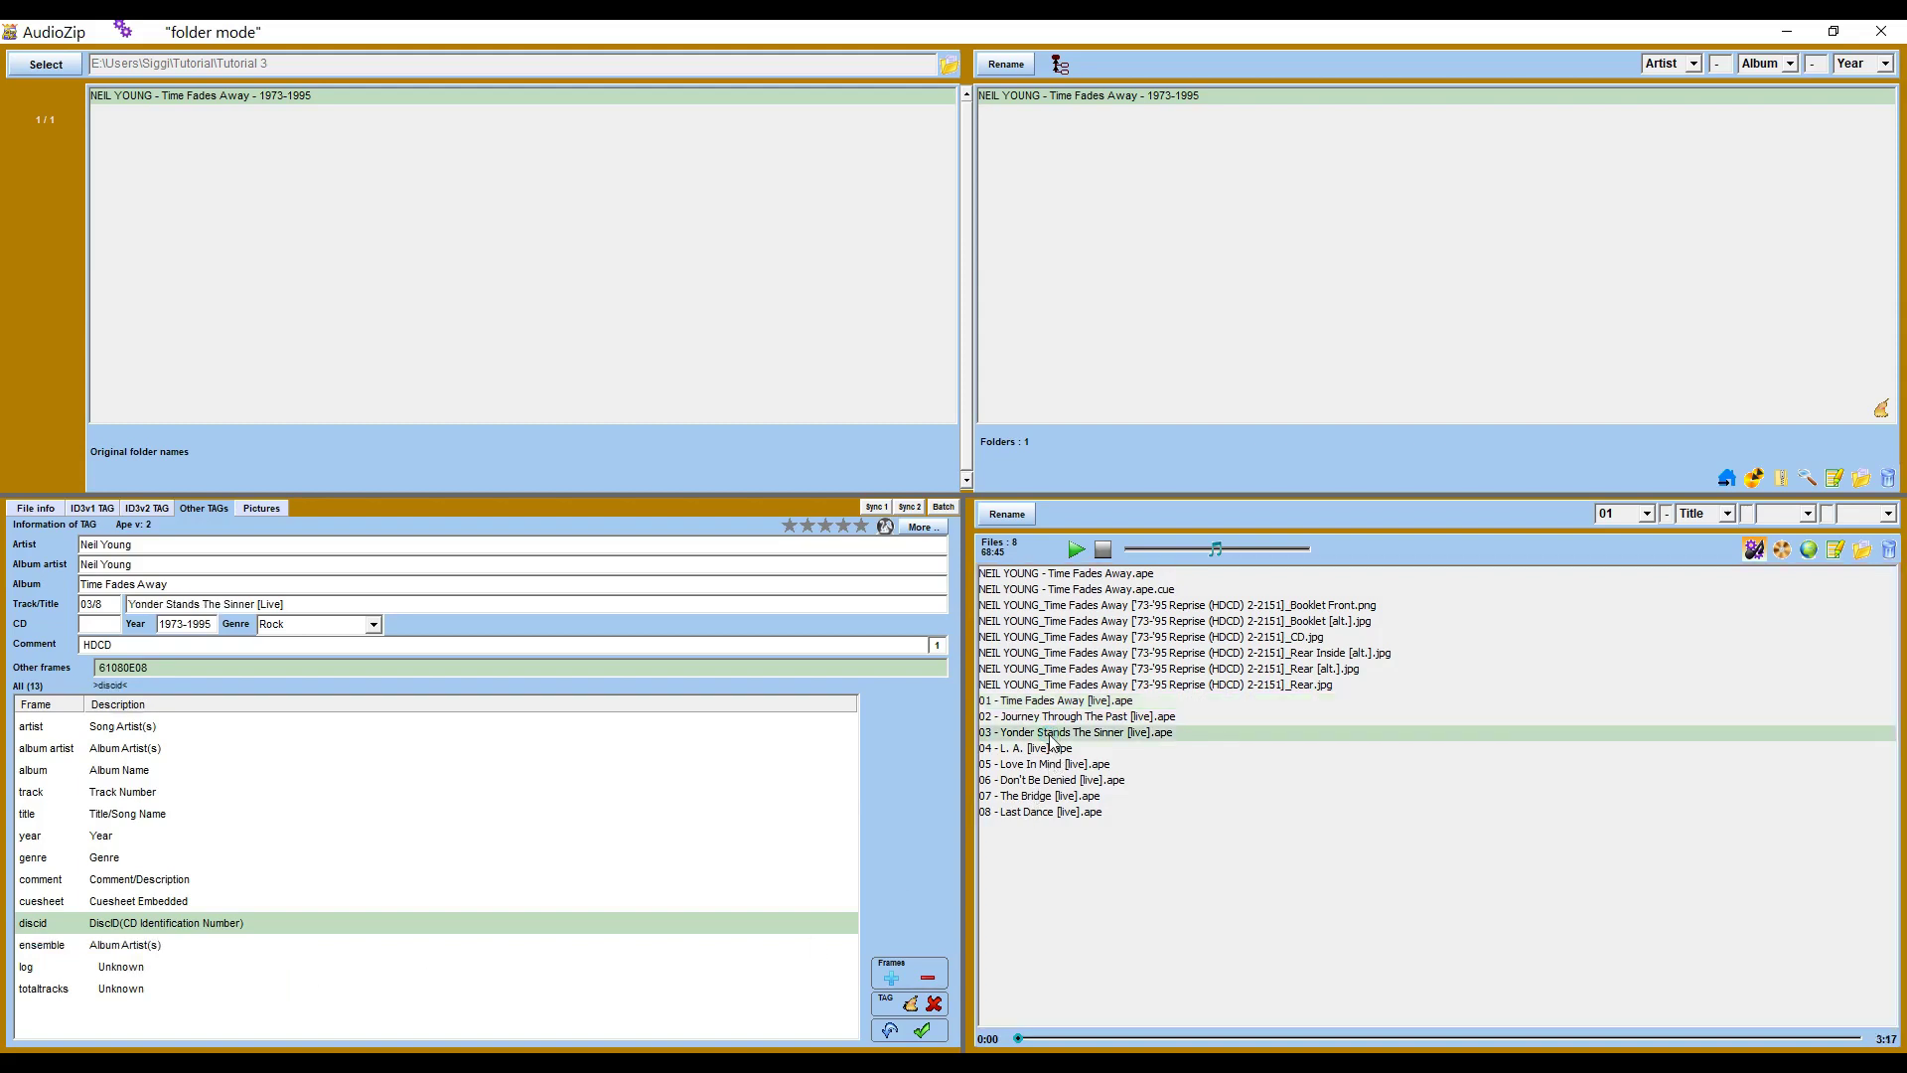
# Check the tags of the extracted tracks 07 and 08 against those of the original album .ape file
pyautogui.click(1046, 797)
pyautogui.click(1036, 812)
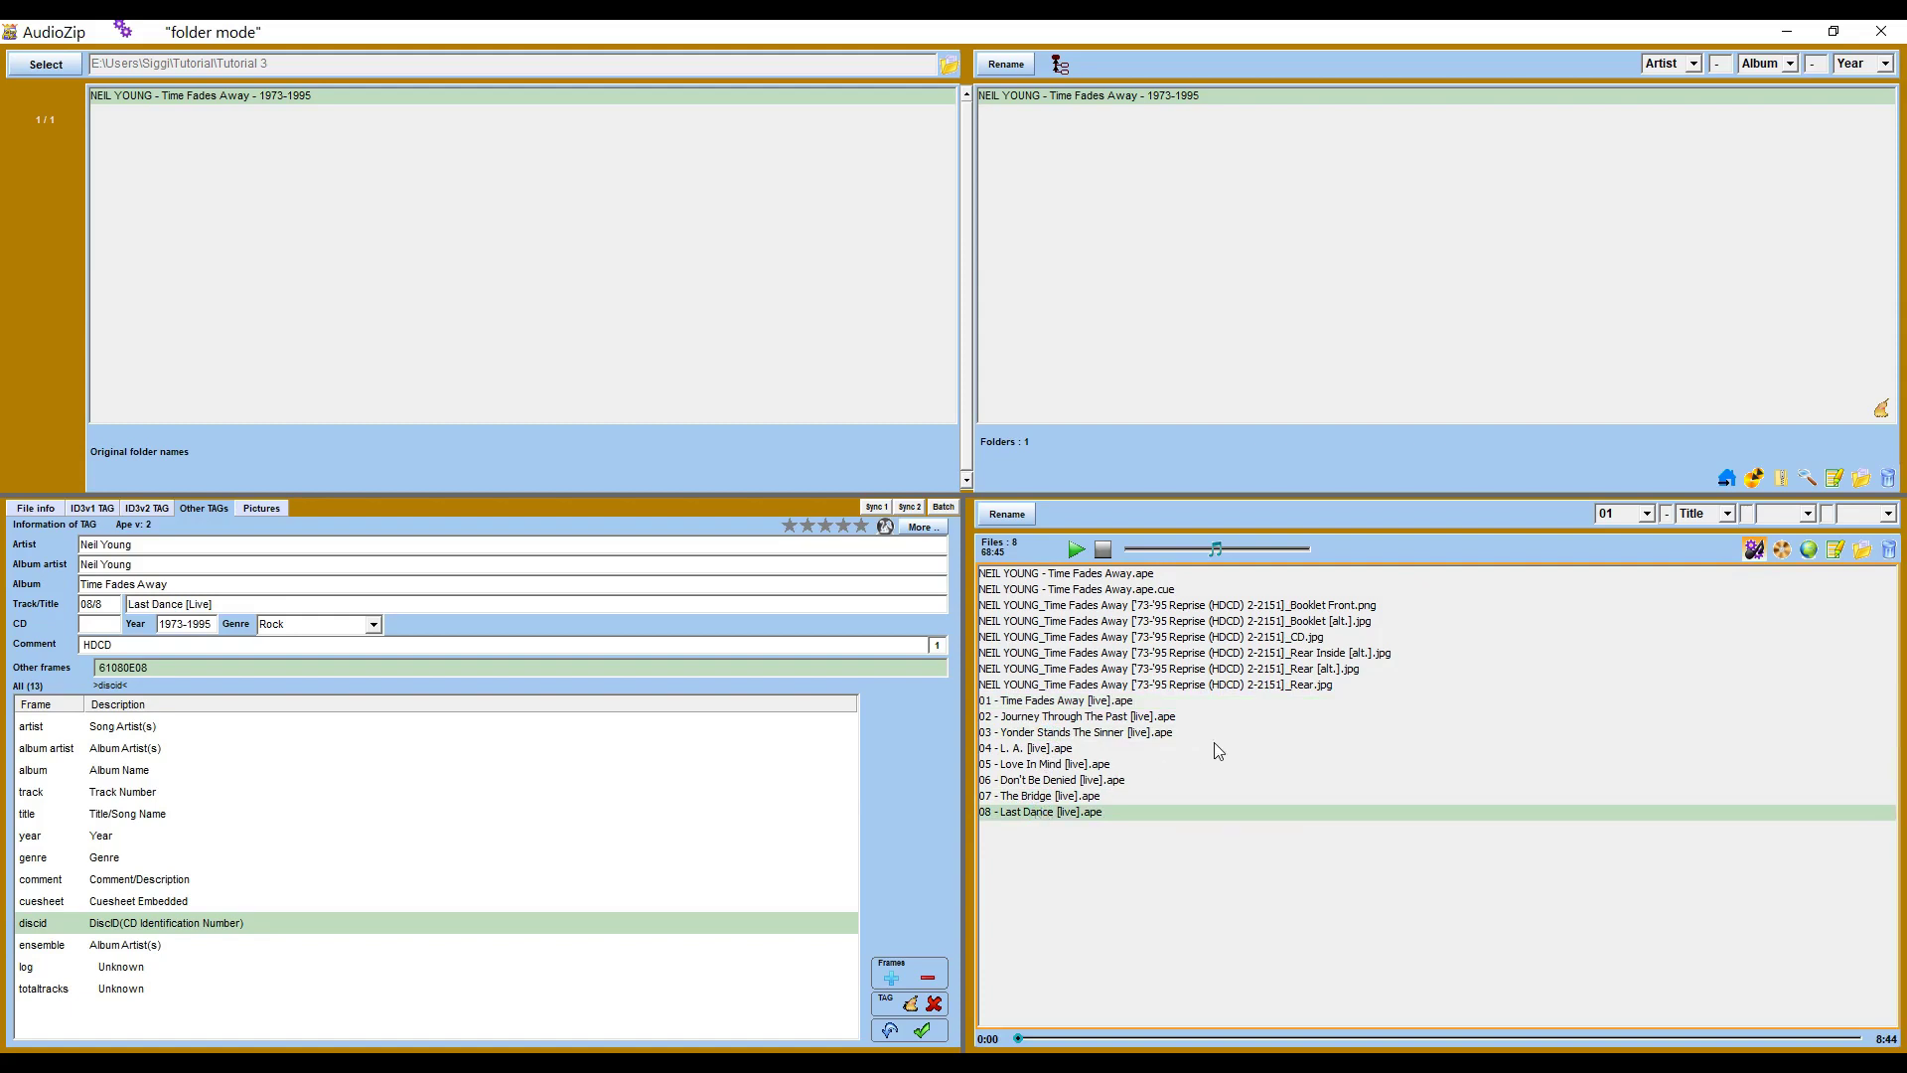
pyautogui.press('Home')
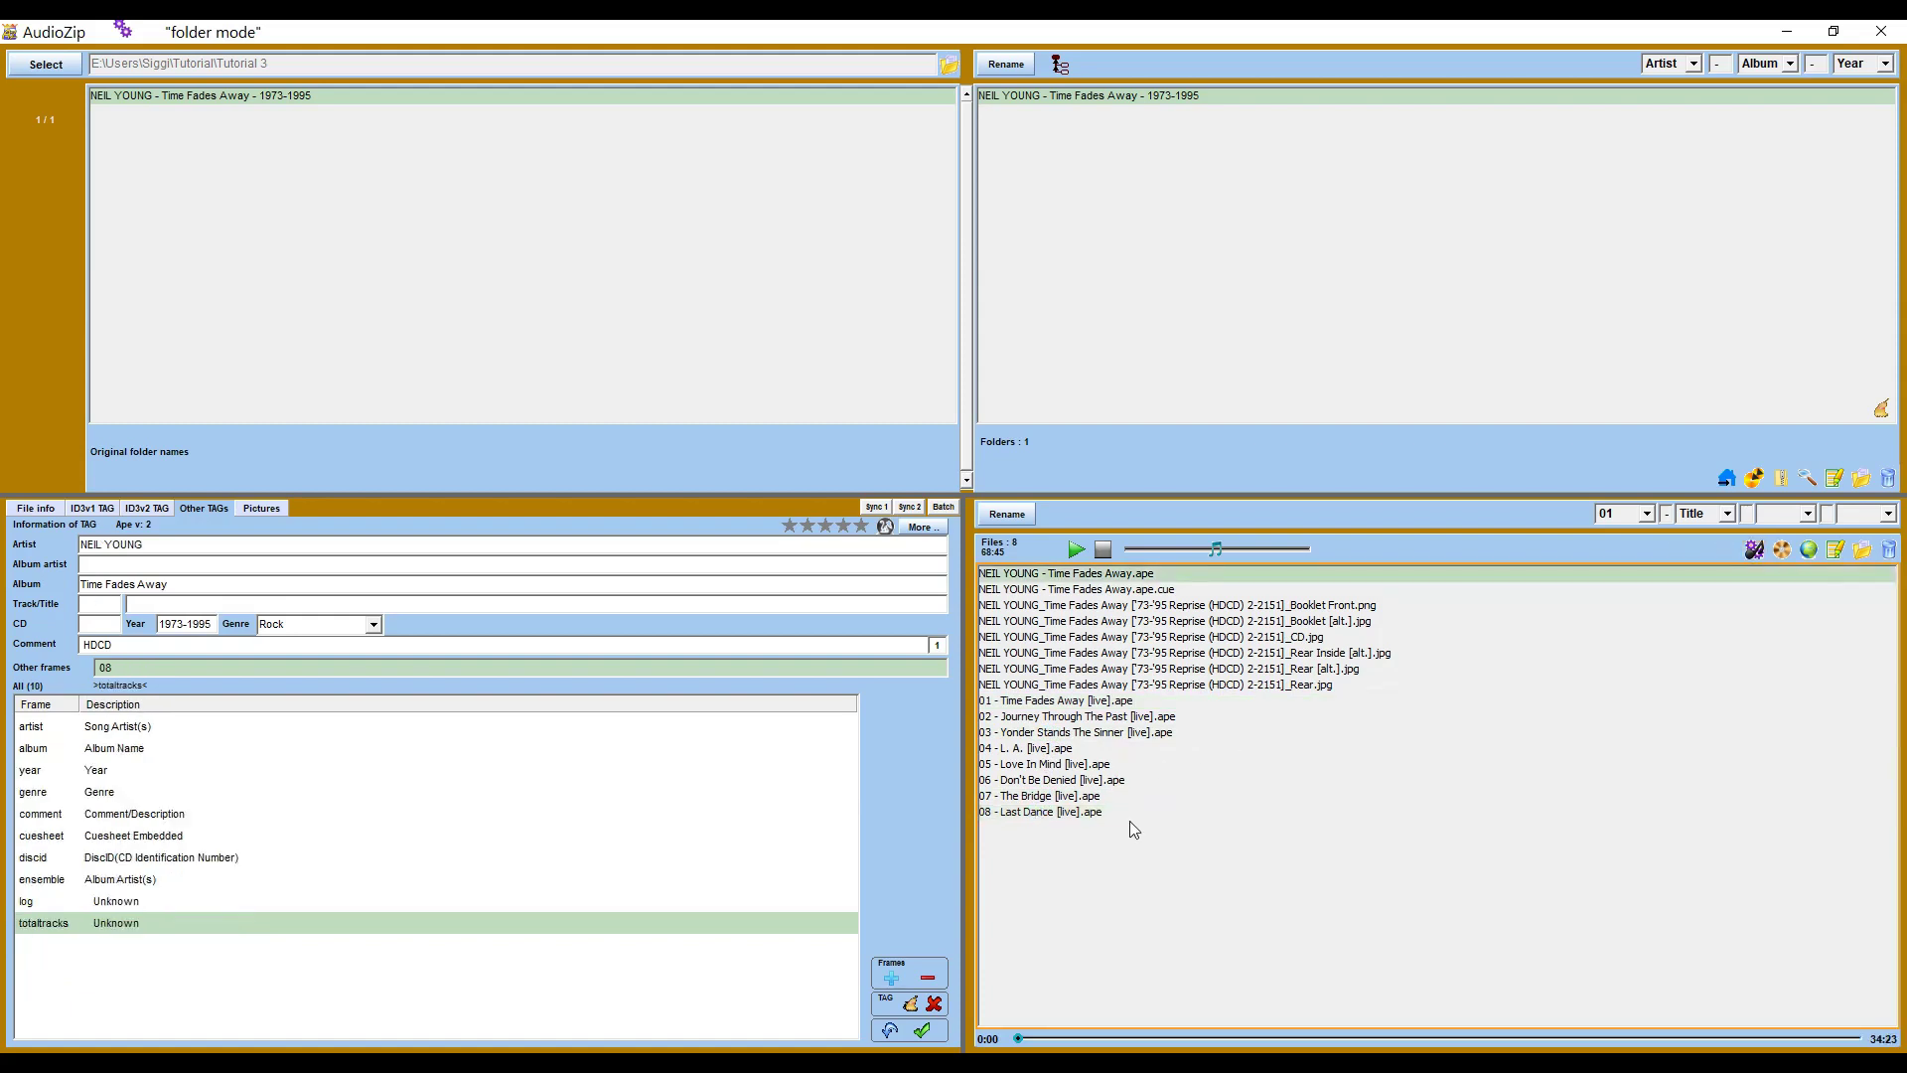
# Open the original album .ape file in AudioZip CueSplitter and mark only track 02, "Journey Through The Past [live]", for extraction
pyautogui.rightClick(1136, 586)
pyautogui.moveTo(1297, 818)
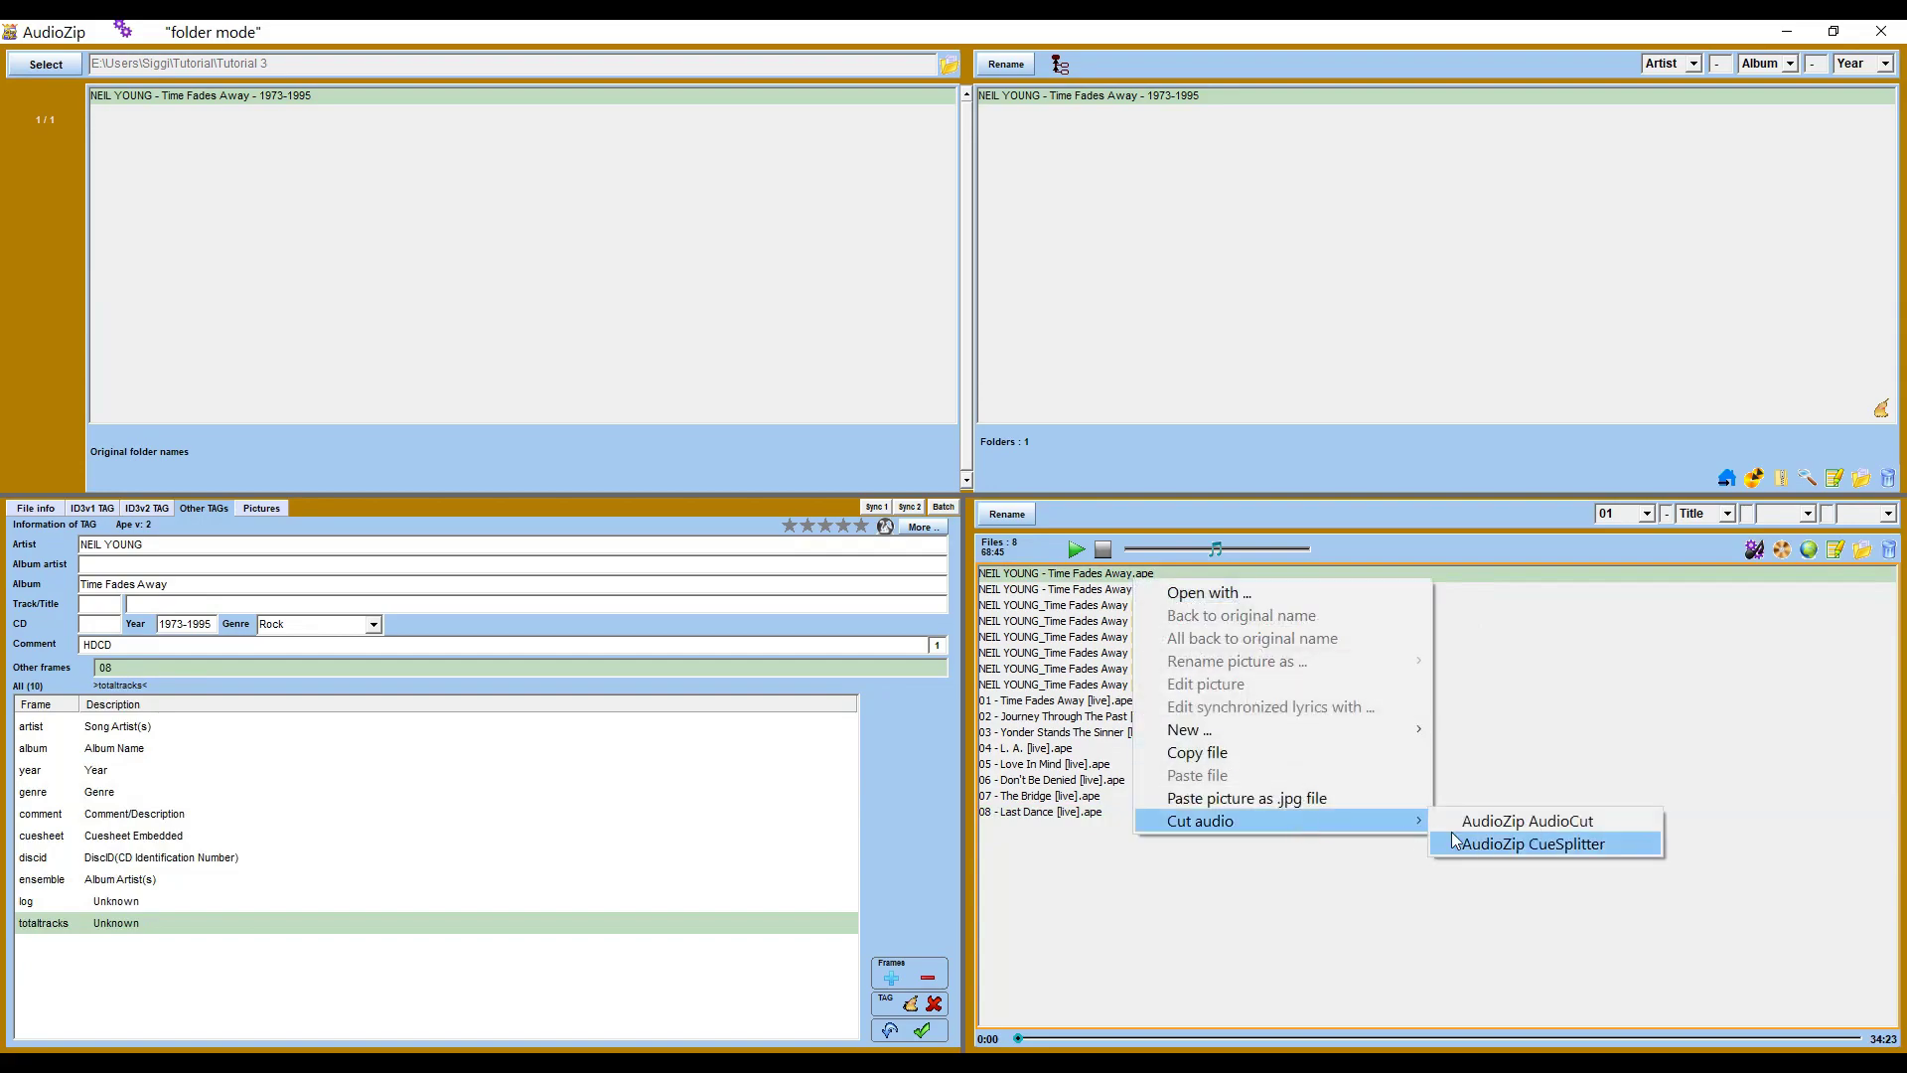
pyautogui.click(1455, 843)
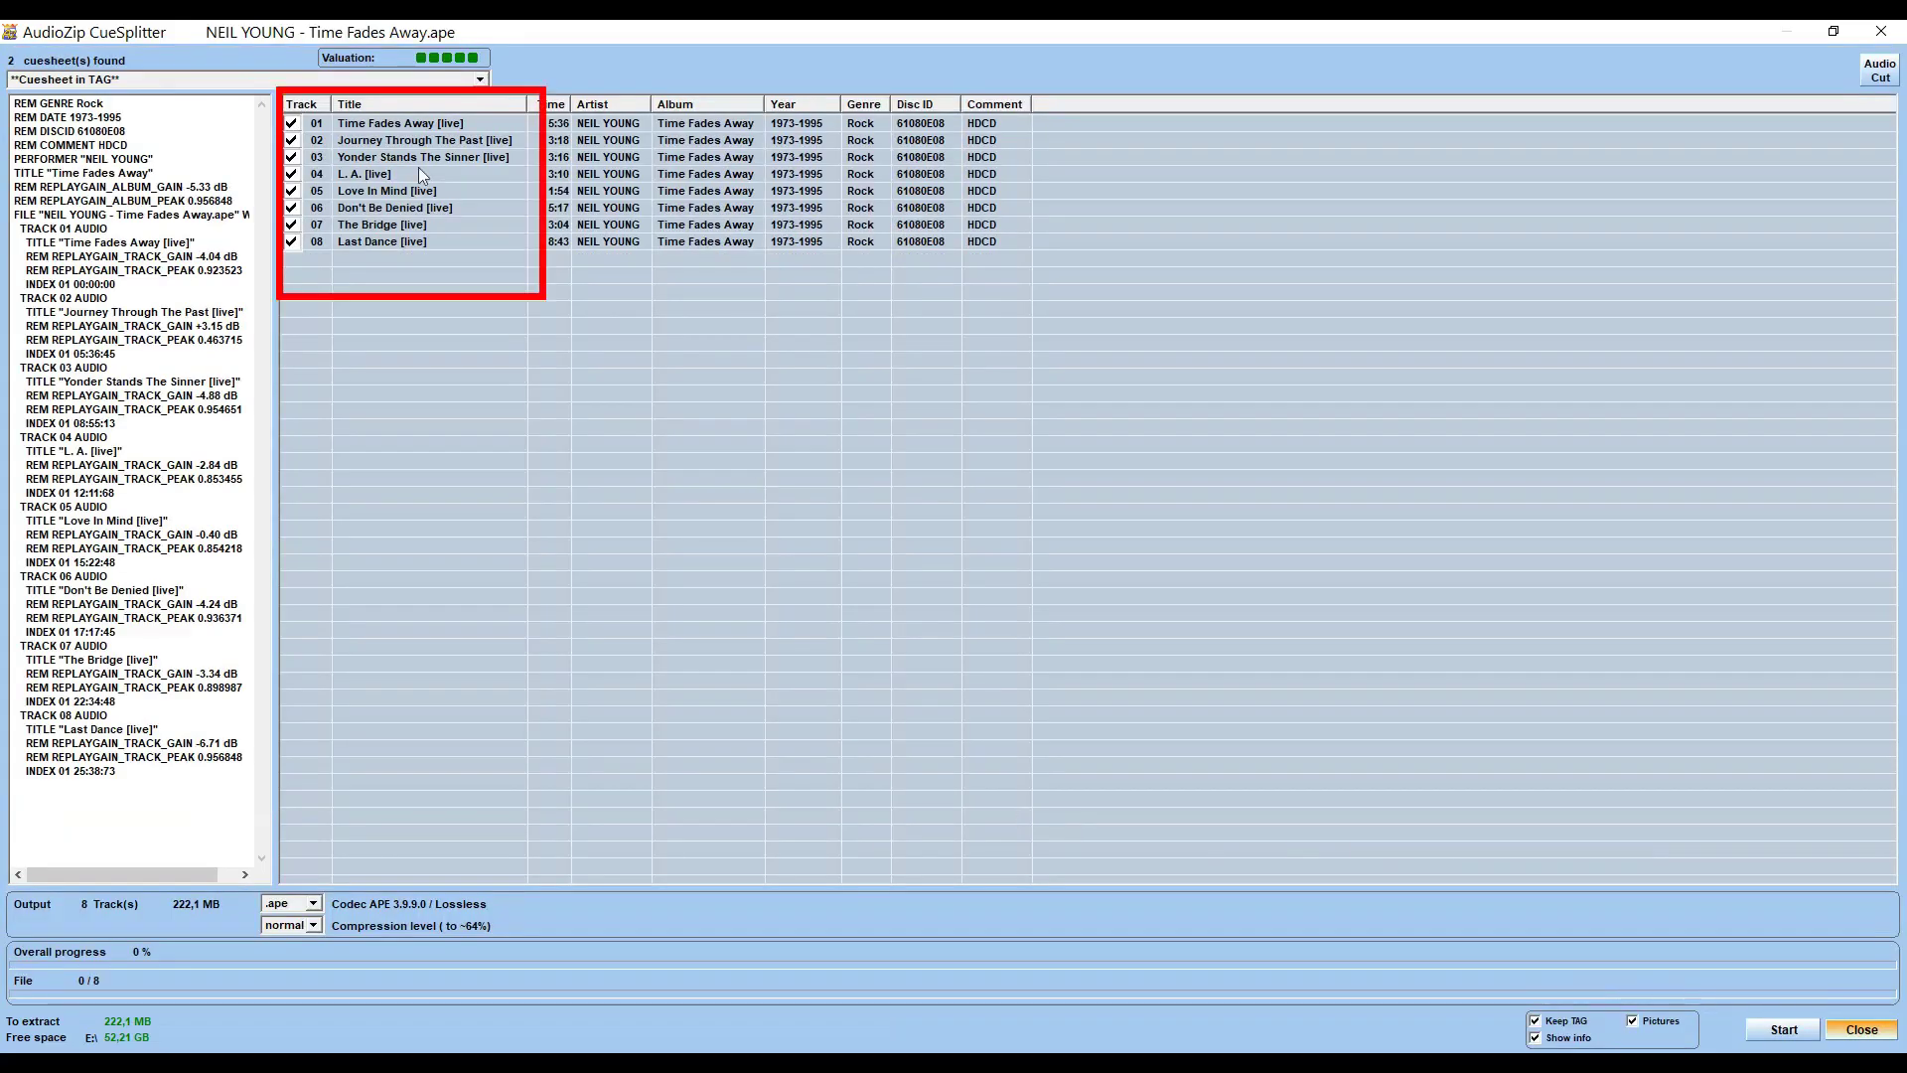
pyautogui.click(306, 105)
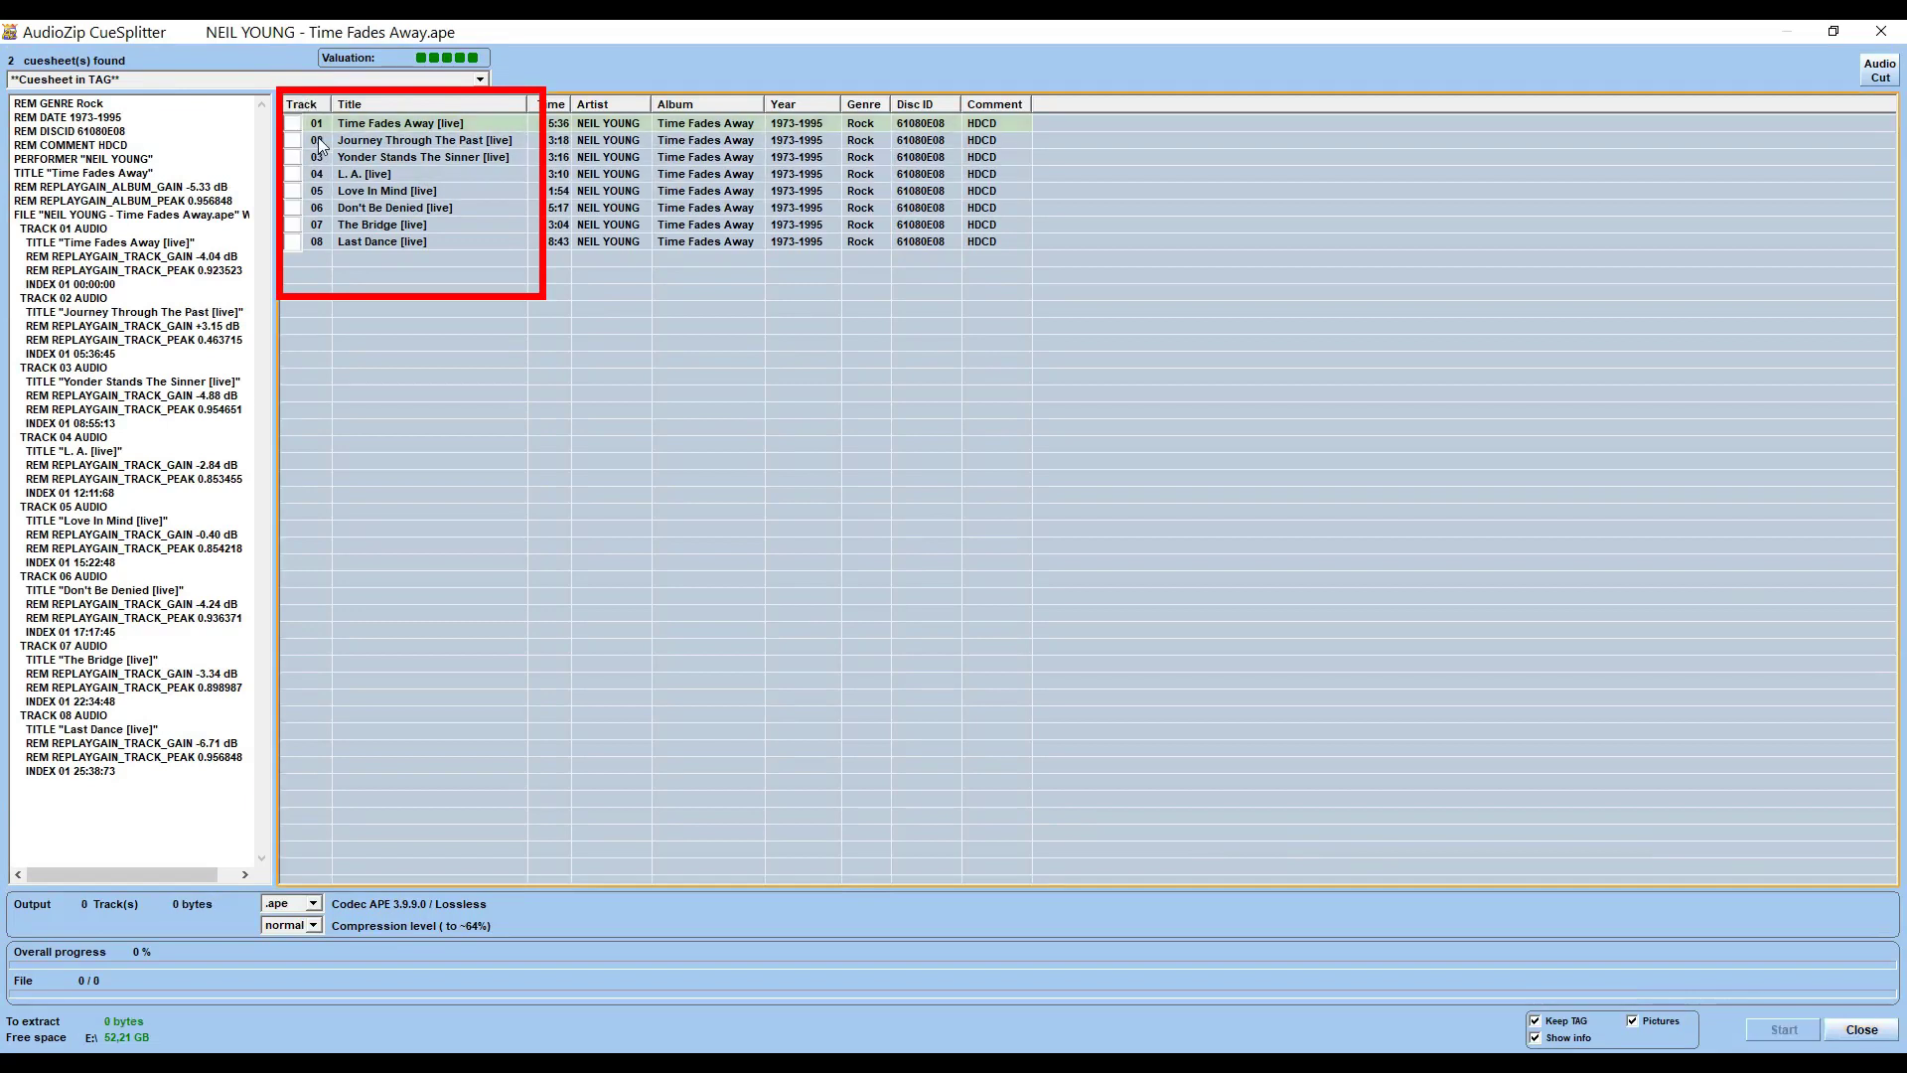
pyautogui.click(319, 144)
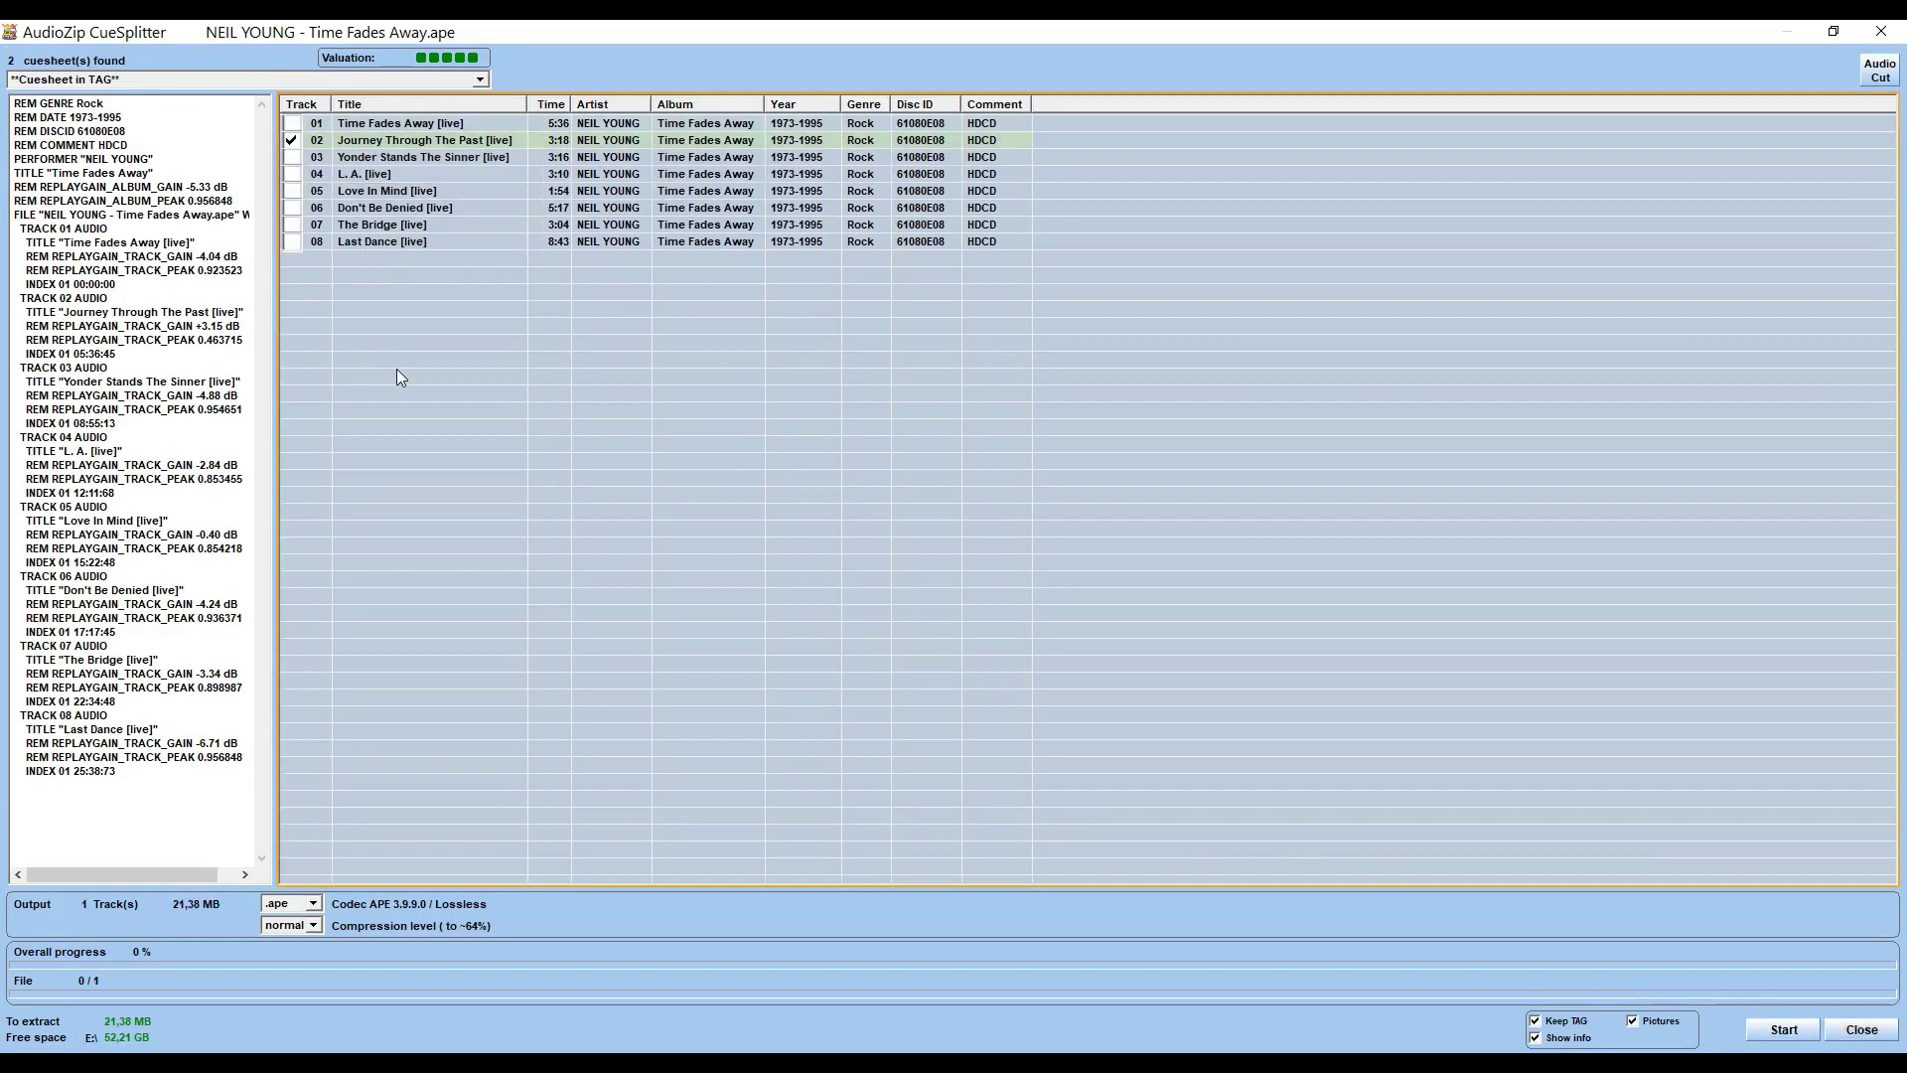
# Extract the marked track in .flac format, dismiss the TAG treatment report and close CueSplitter
pyautogui.click(309, 907)
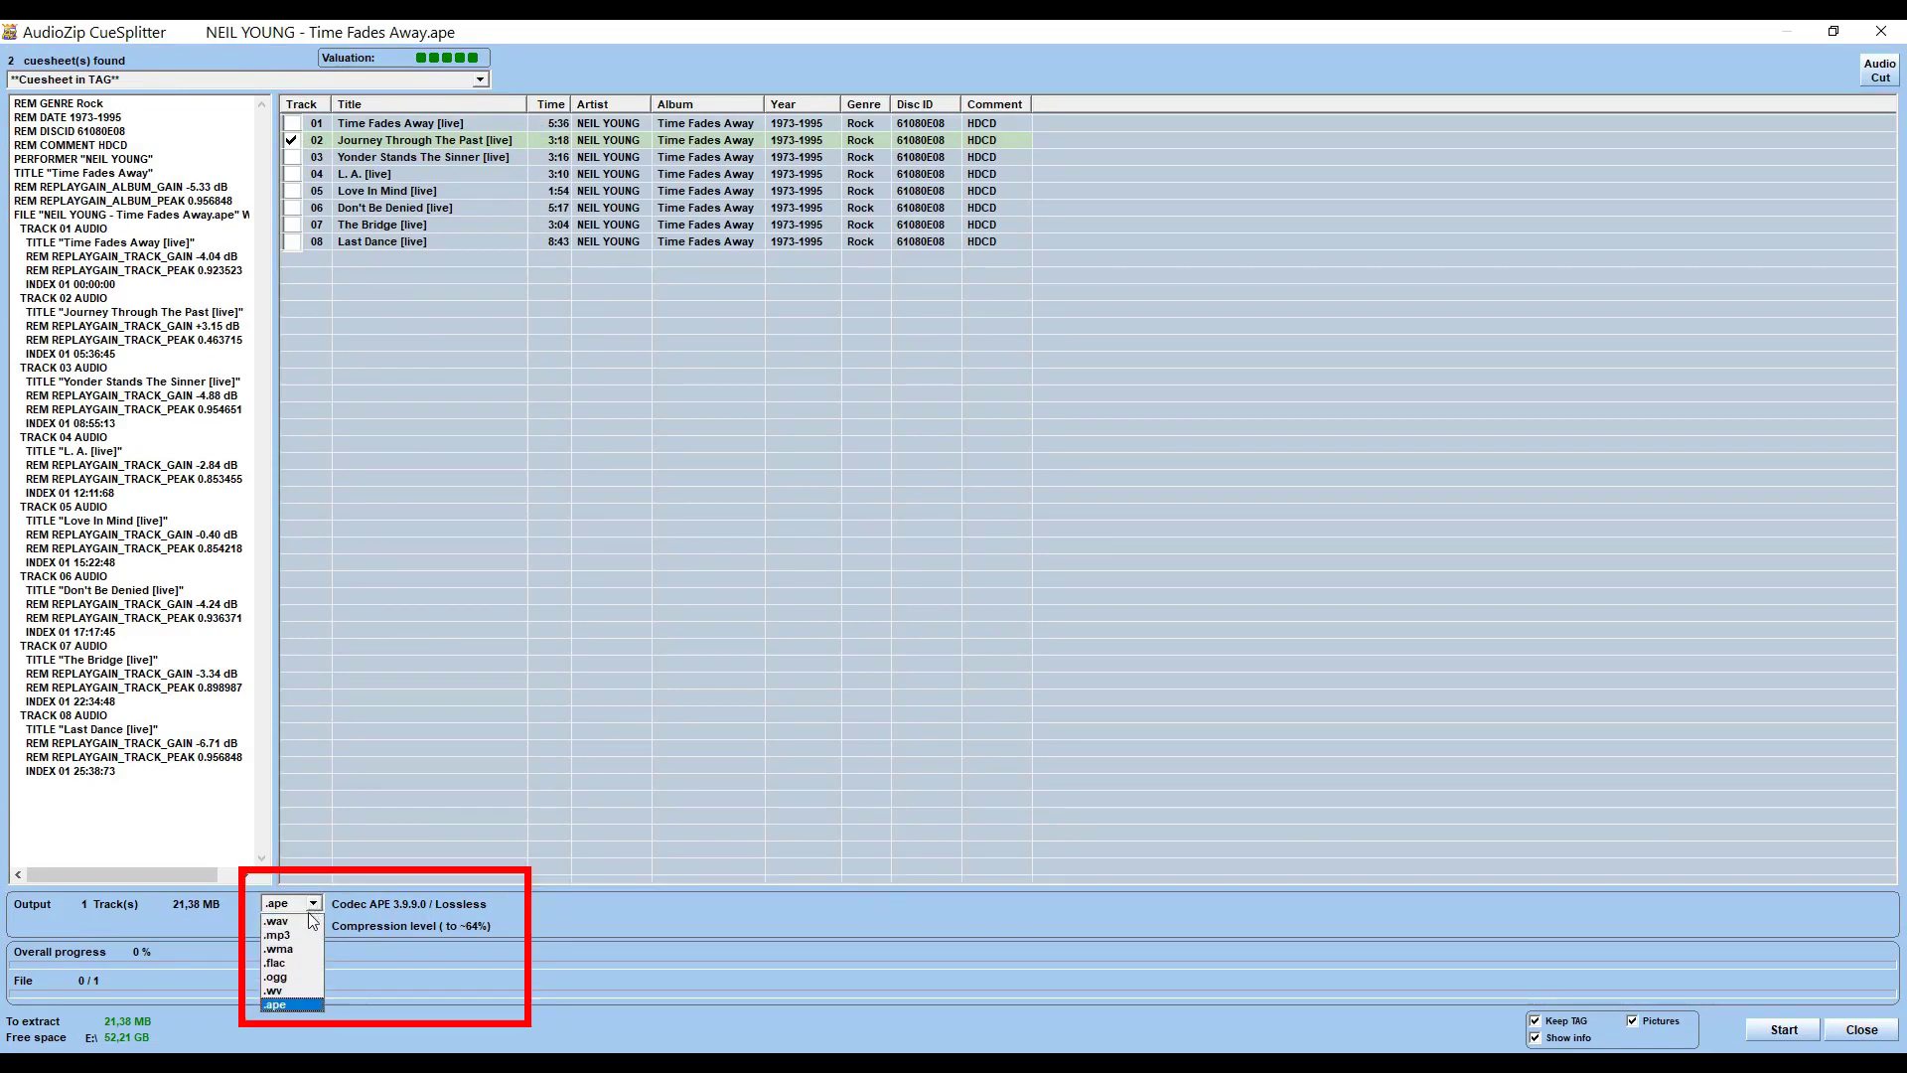
pyautogui.click(298, 963)
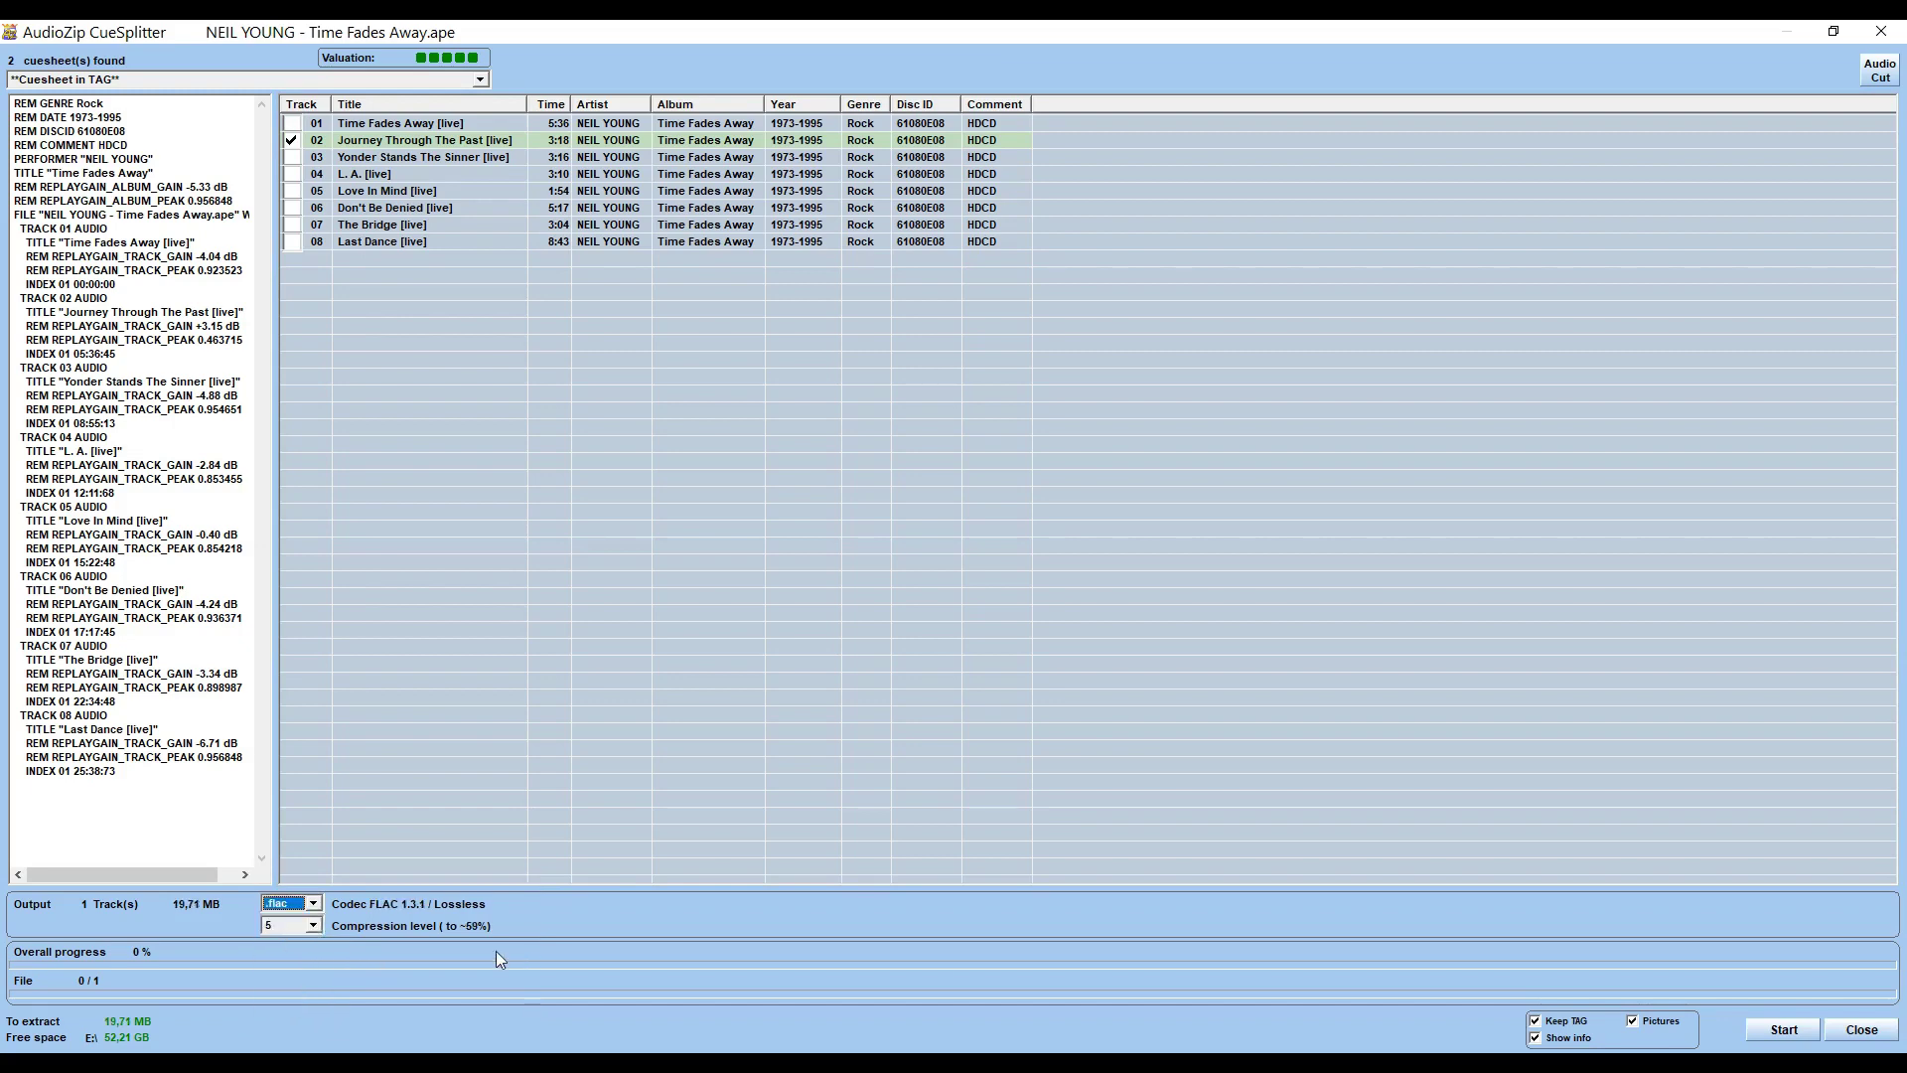
pyautogui.click(1788, 1029)
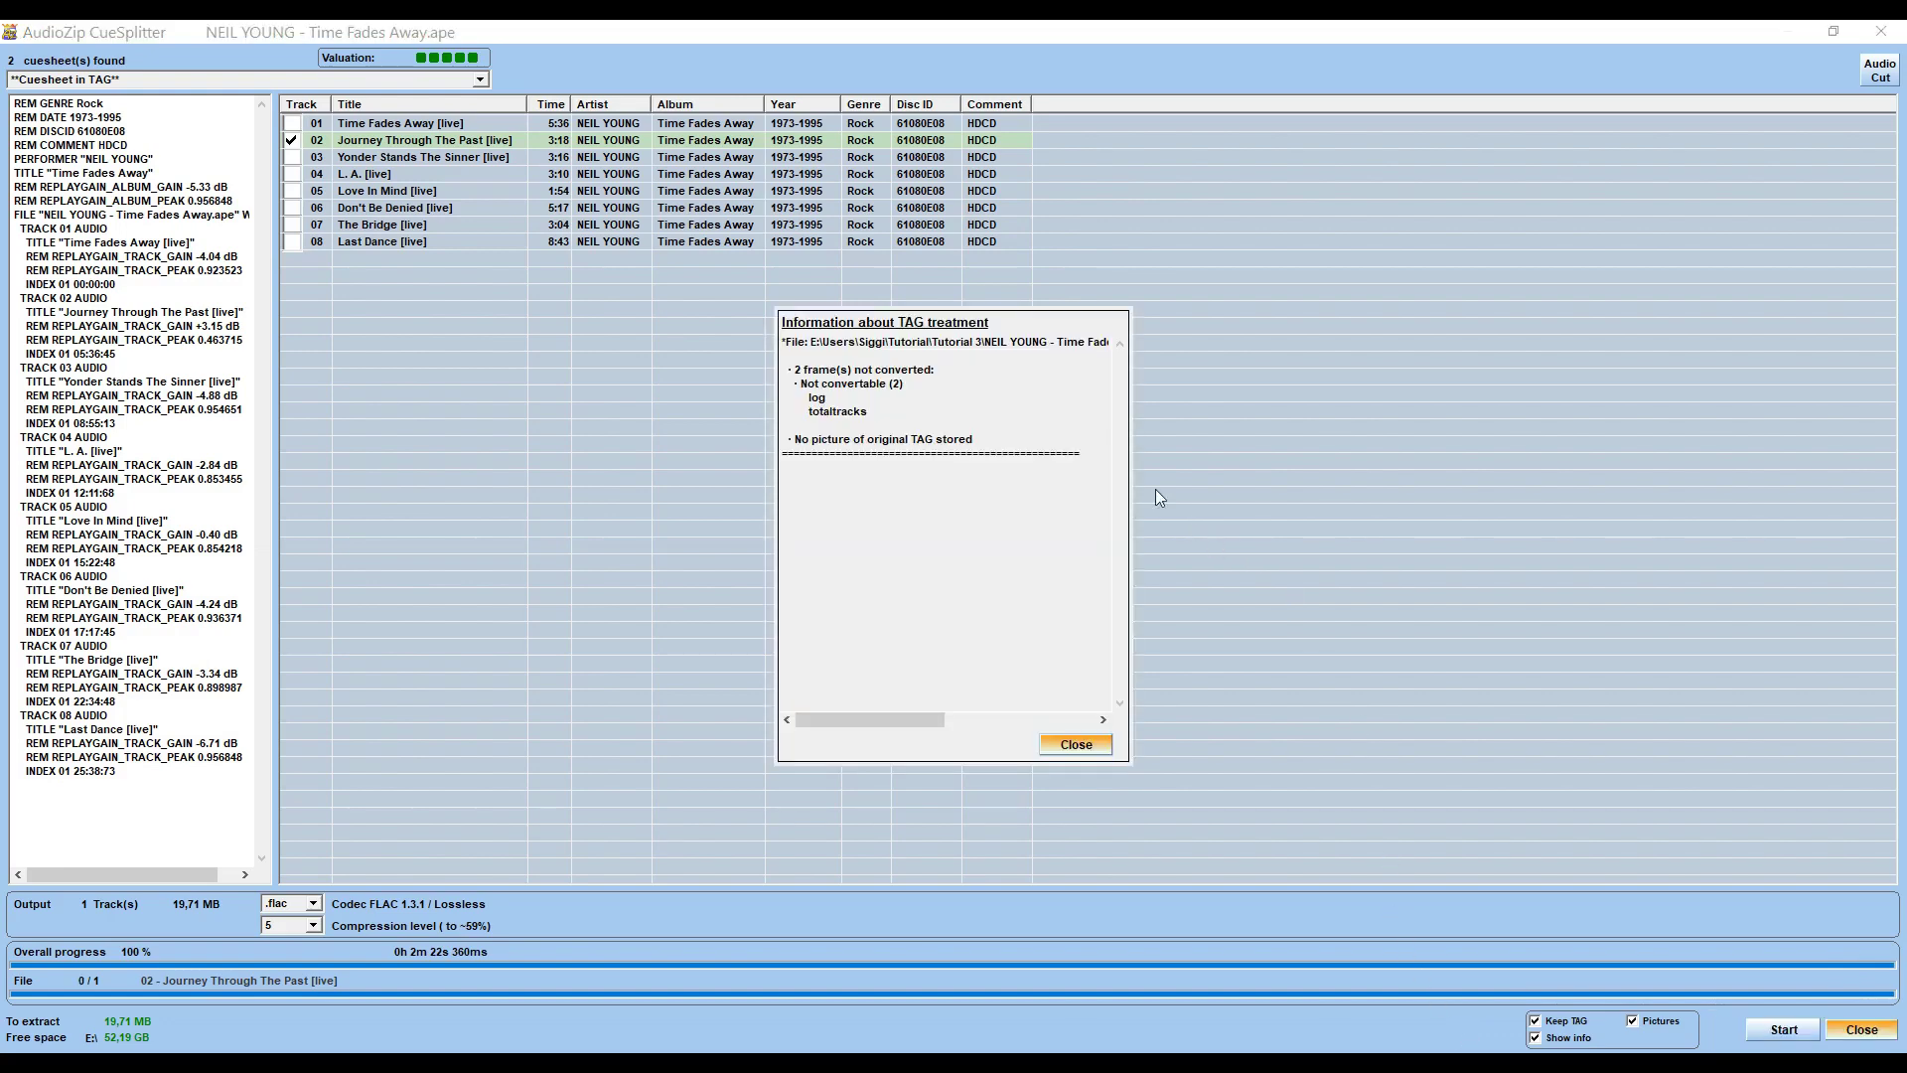
pyautogui.click(1096, 745)
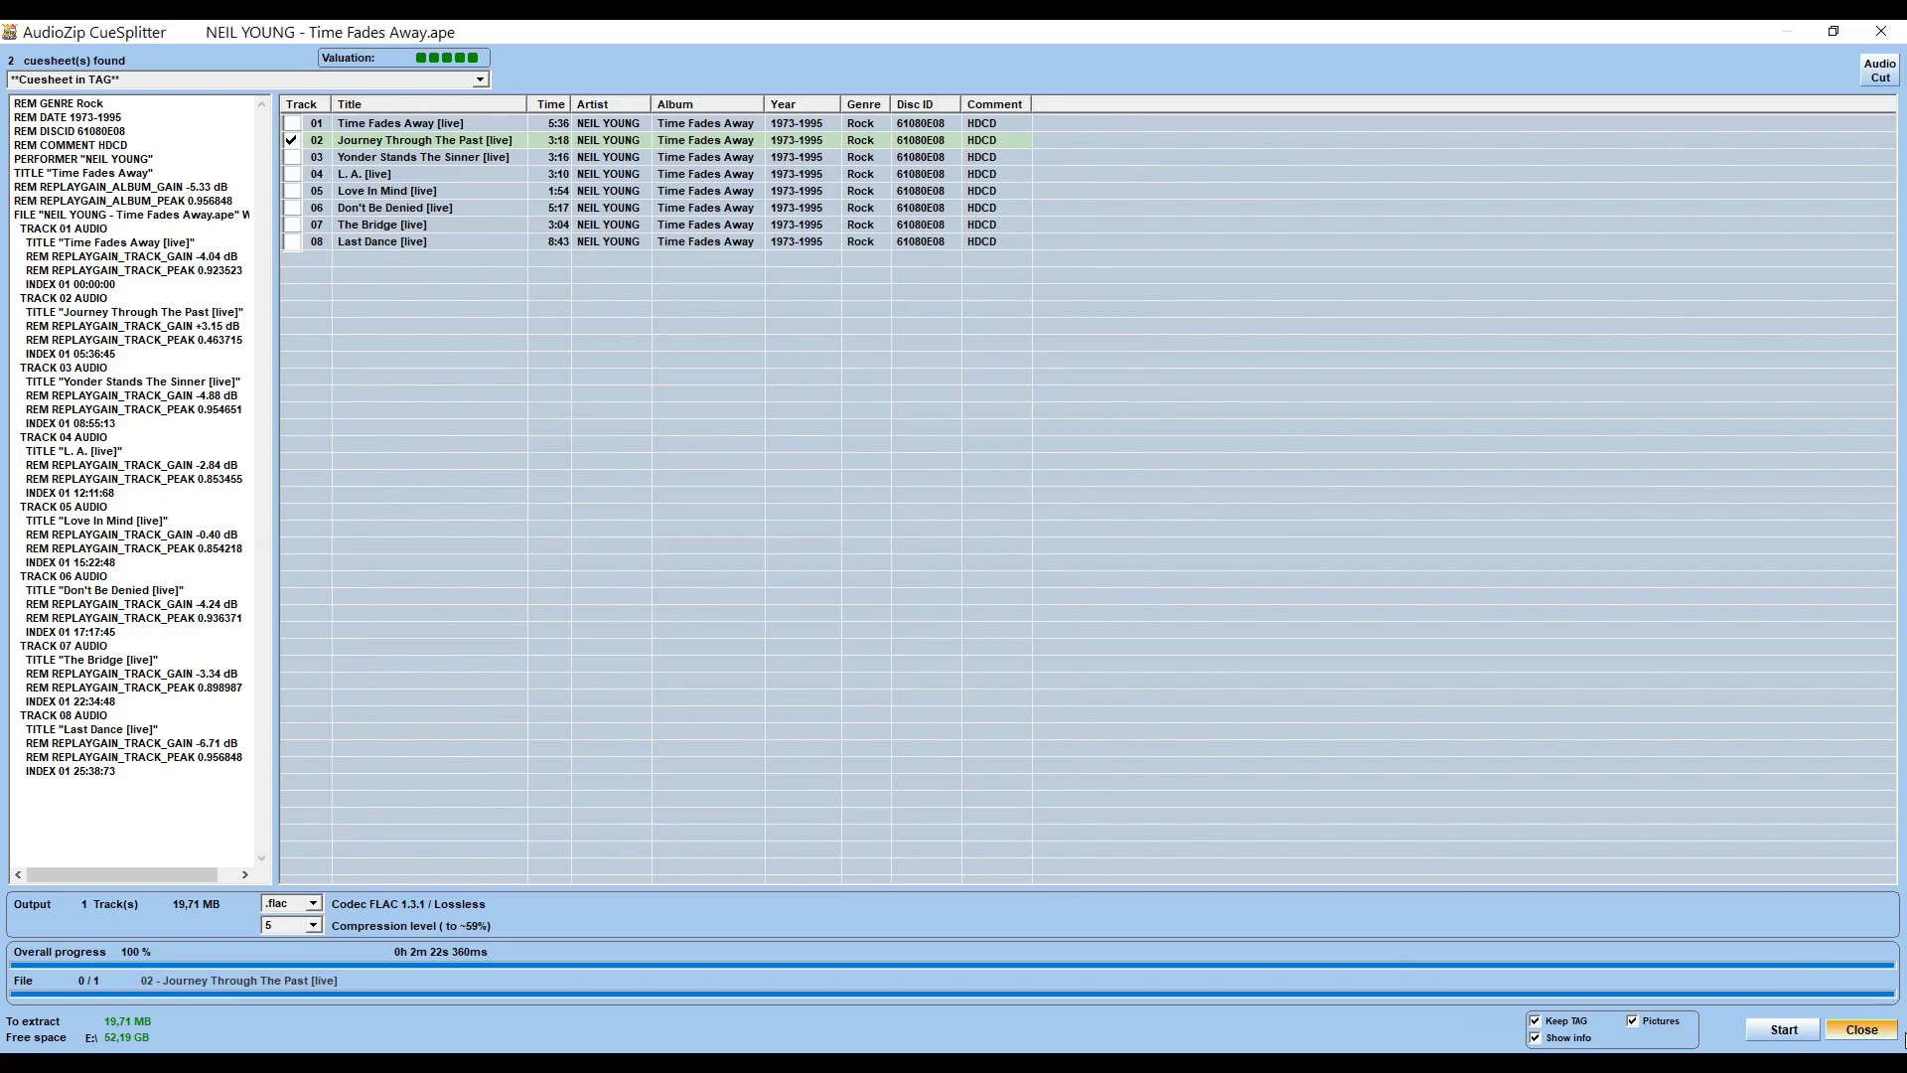
pyautogui.click(1888, 1030)
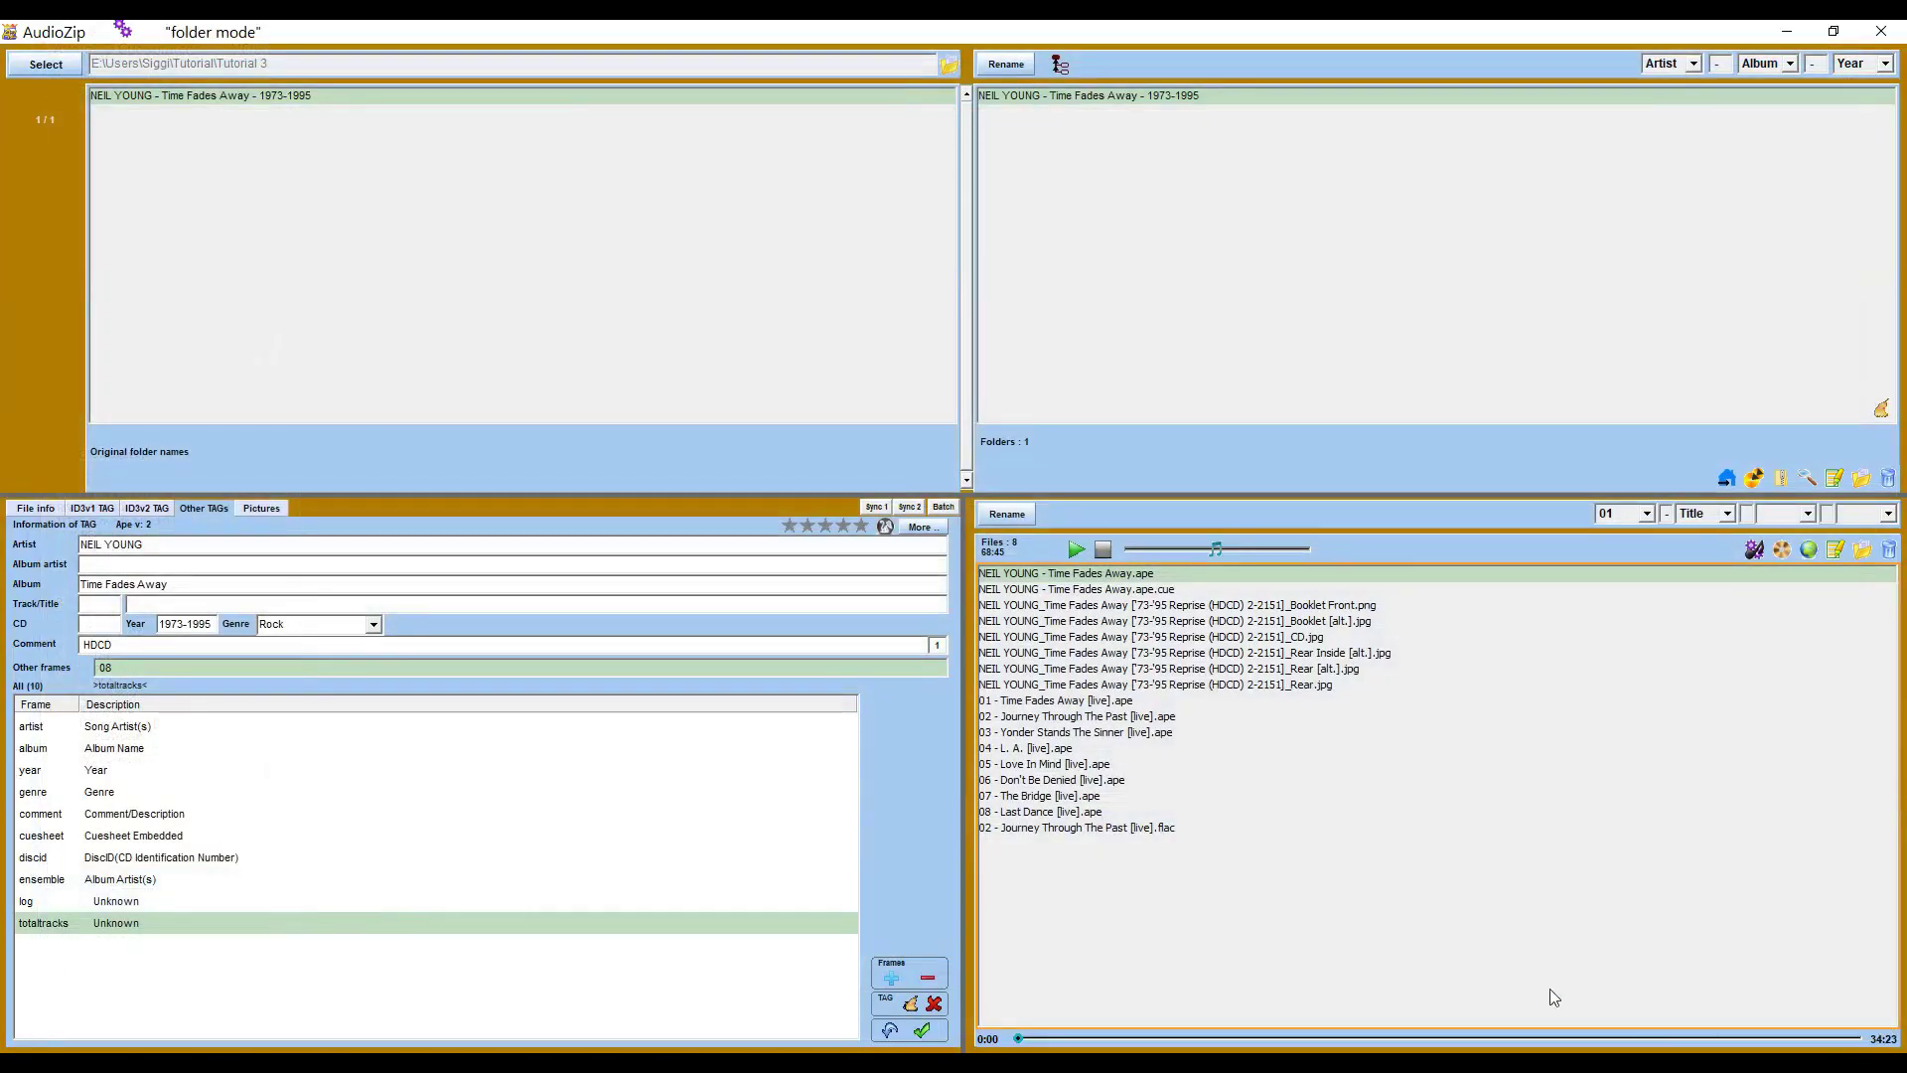
# Inspect the CUESHEET and COMMENT tag frames of "02 - Journey Through The Past [live].flac"
pyautogui.click(1005, 830)
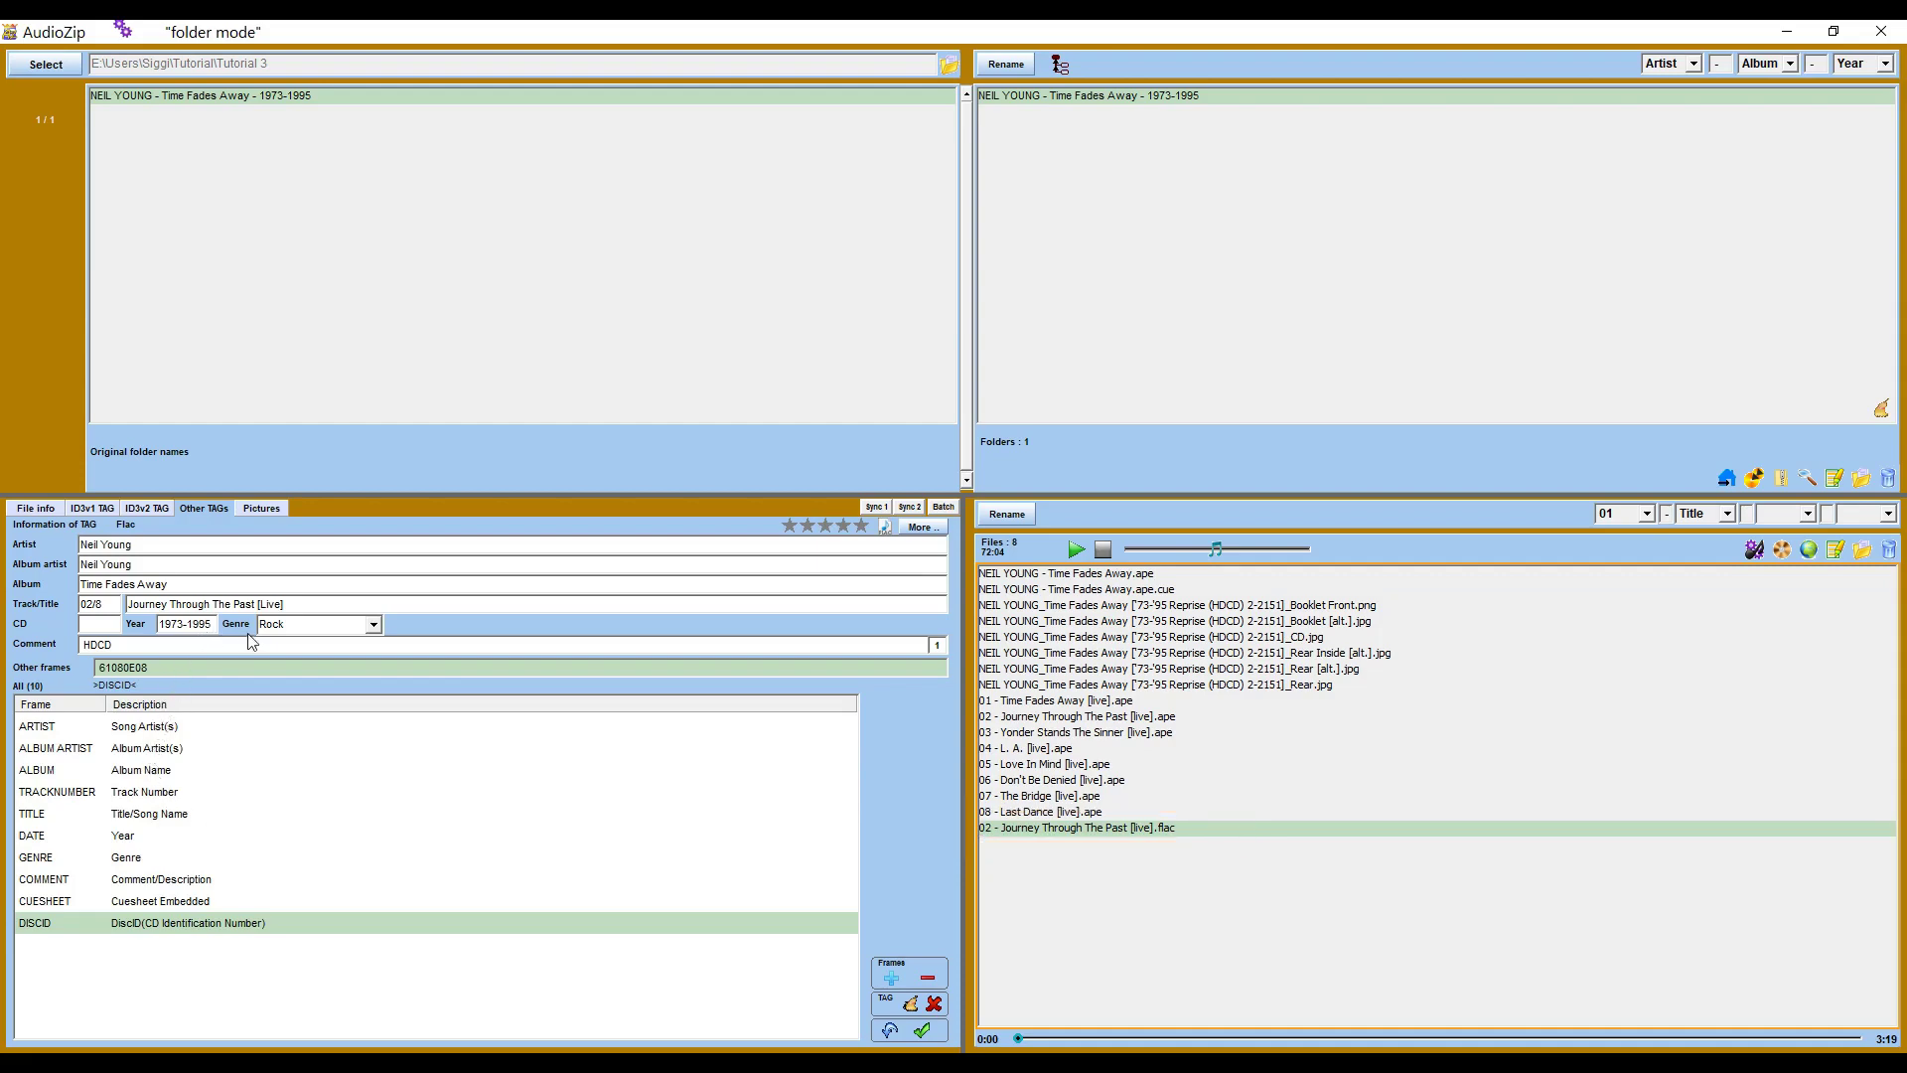
pyautogui.click(147, 905)
pyautogui.click(156, 881)
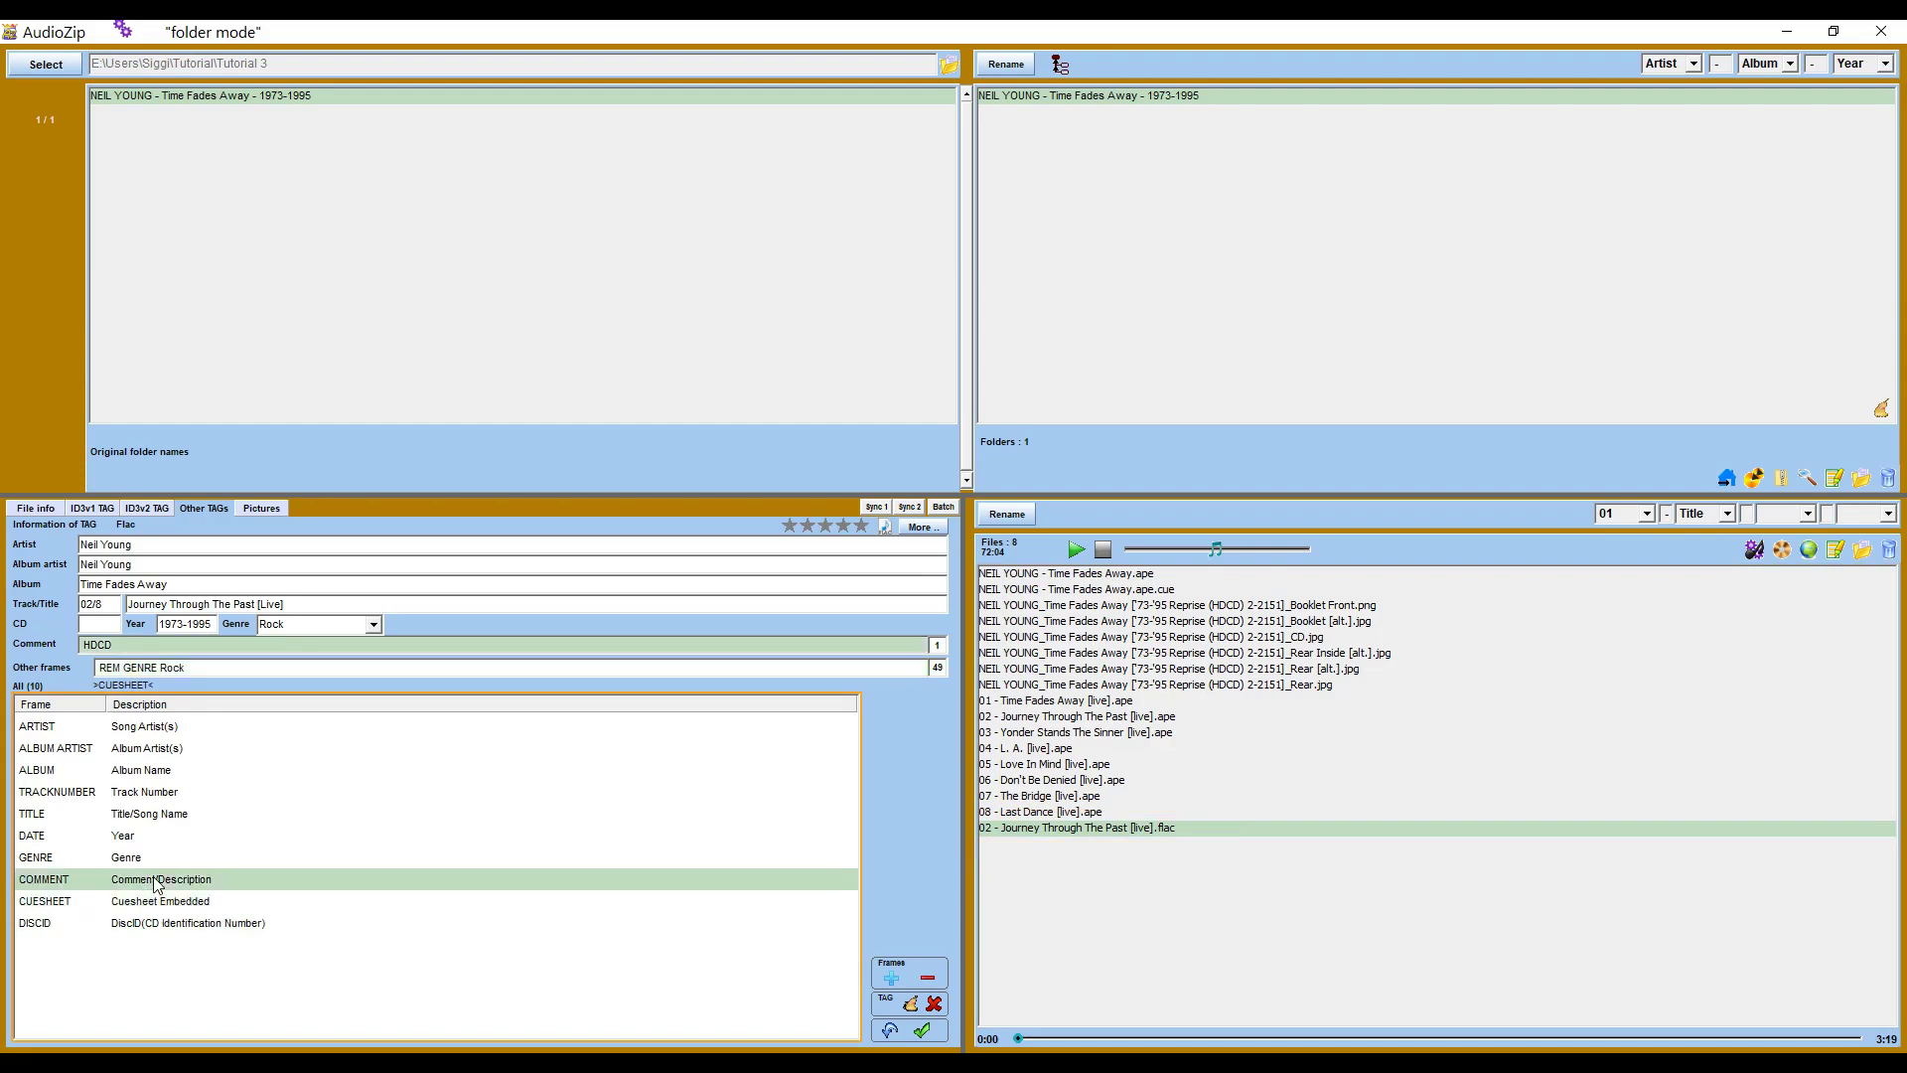
# Review the original album file, its cuesheet and the booklet, CD and rear cover pictures in the file list
pyautogui.click(1097, 576)
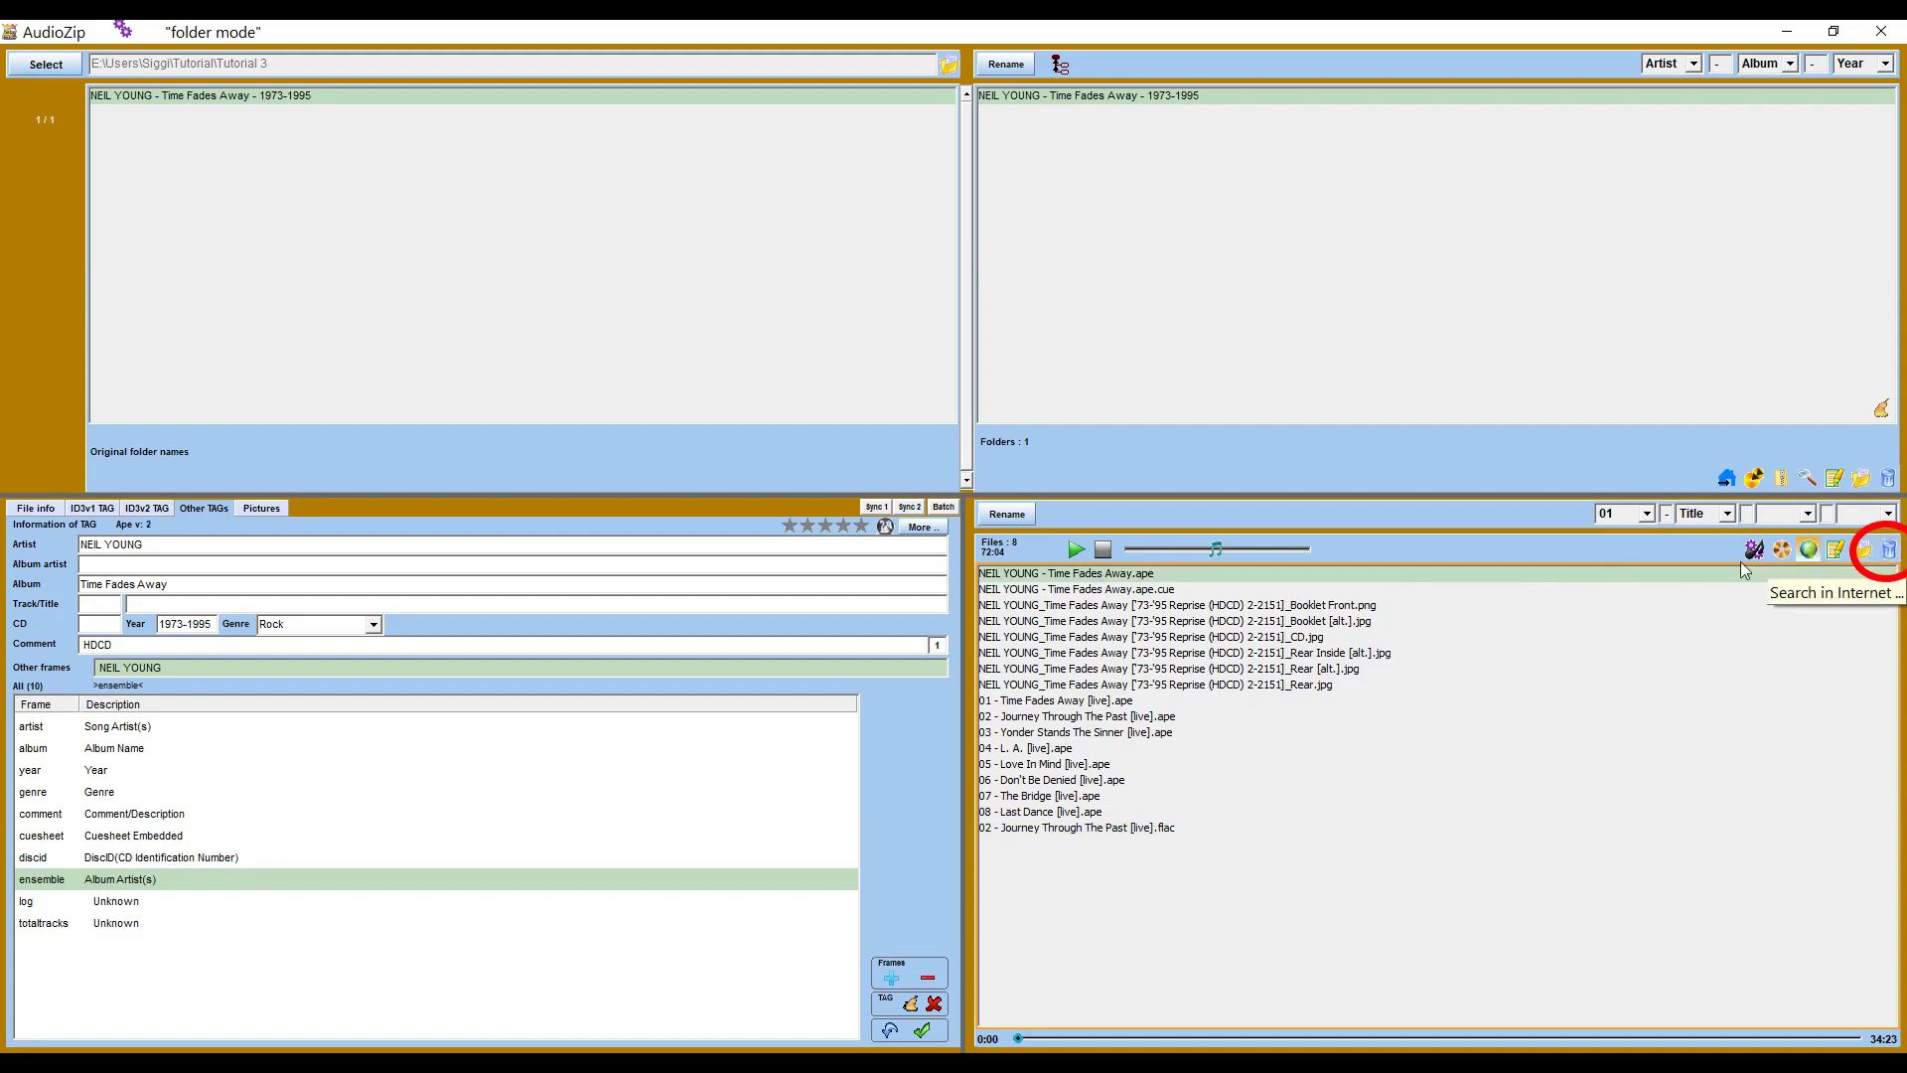
pyautogui.click(1135, 591)
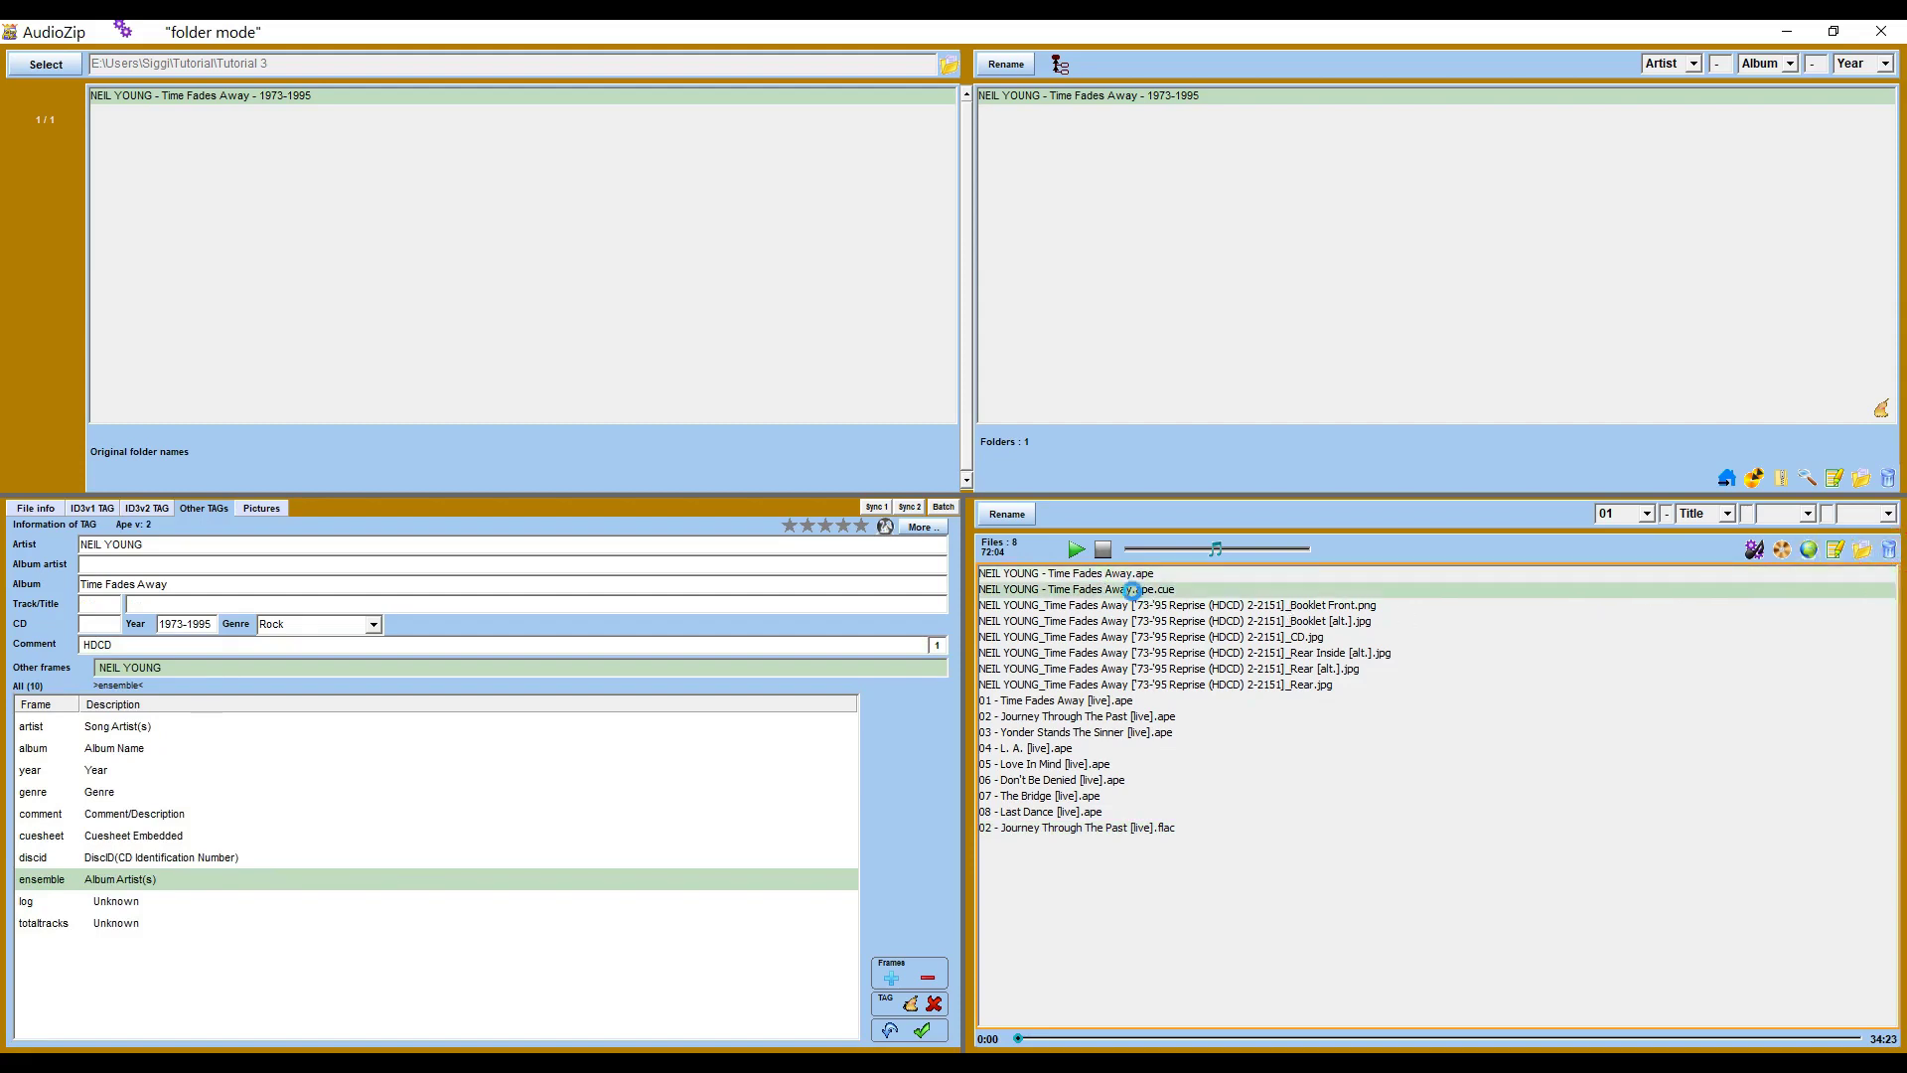
pyautogui.click(1129, 607)
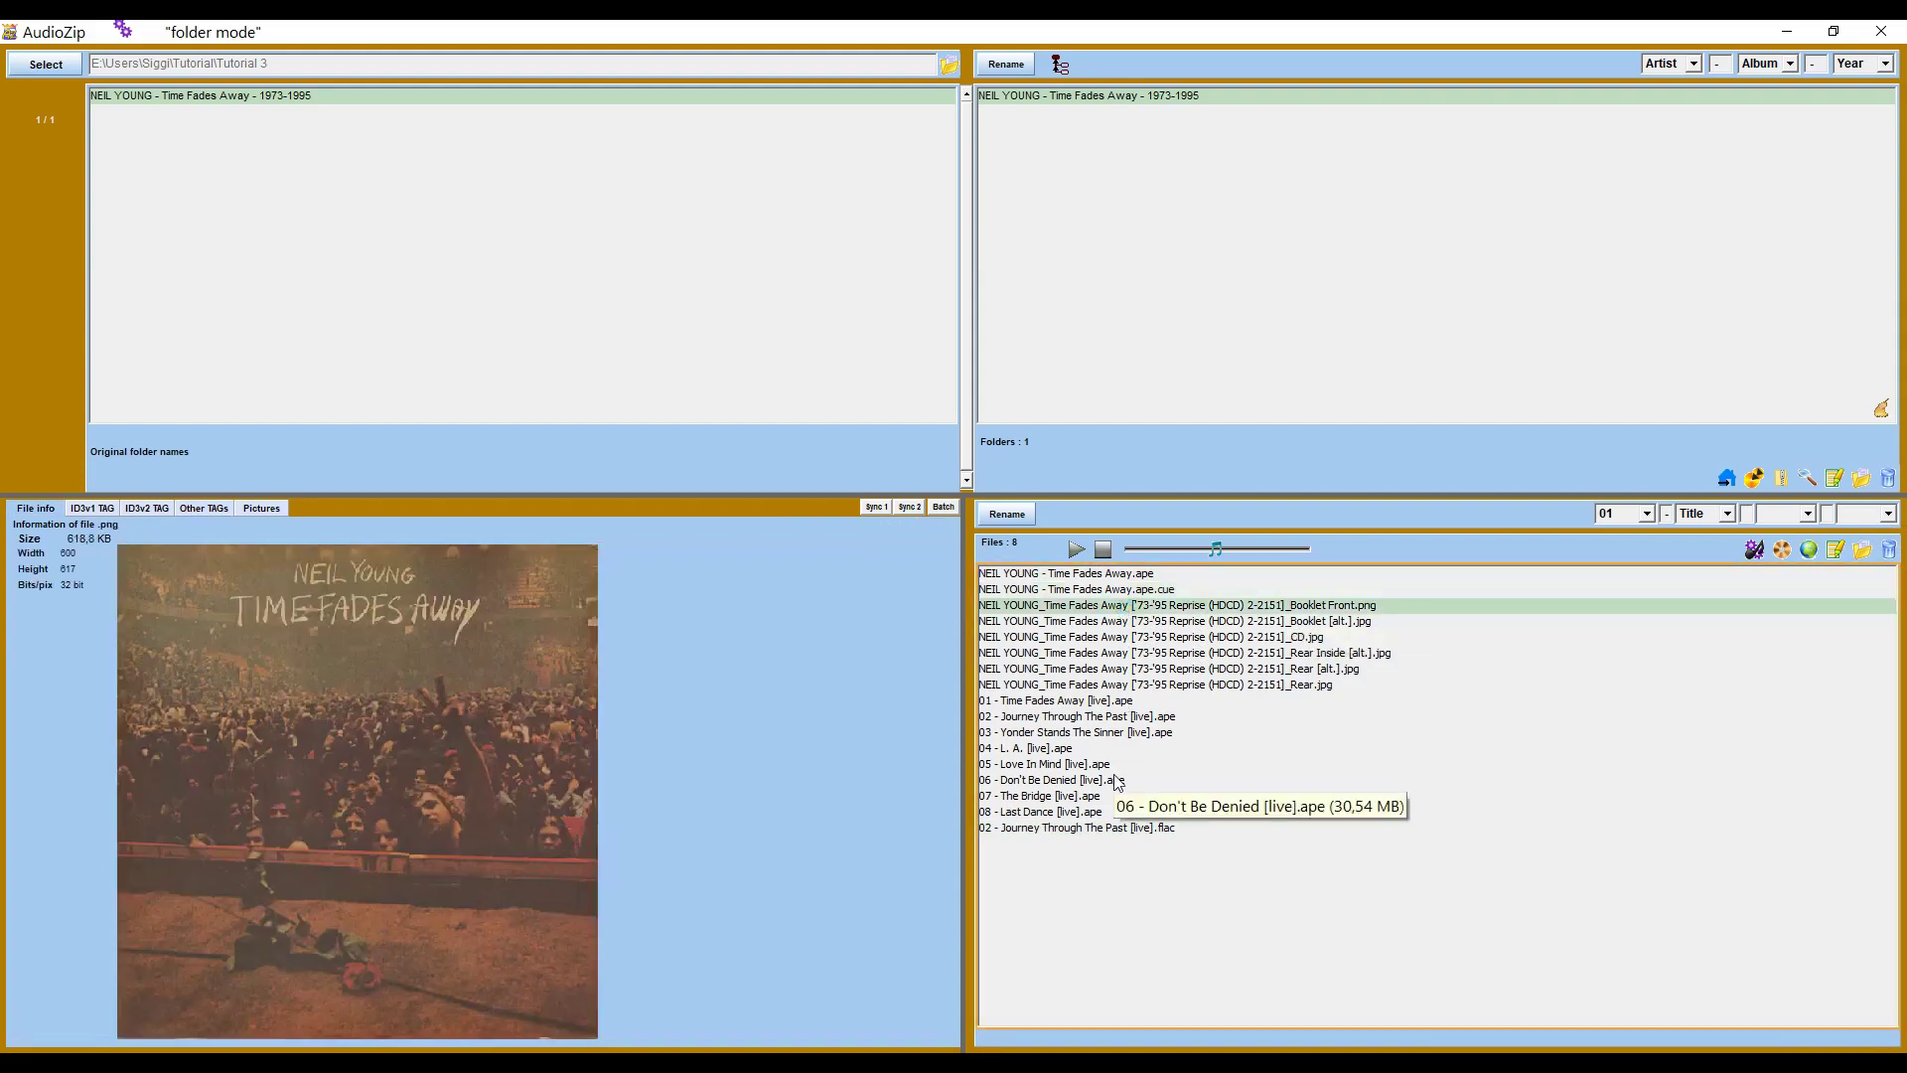
pyautogui.press('Down')
pyautogui.press('Down')
pyautogui.press('Down')
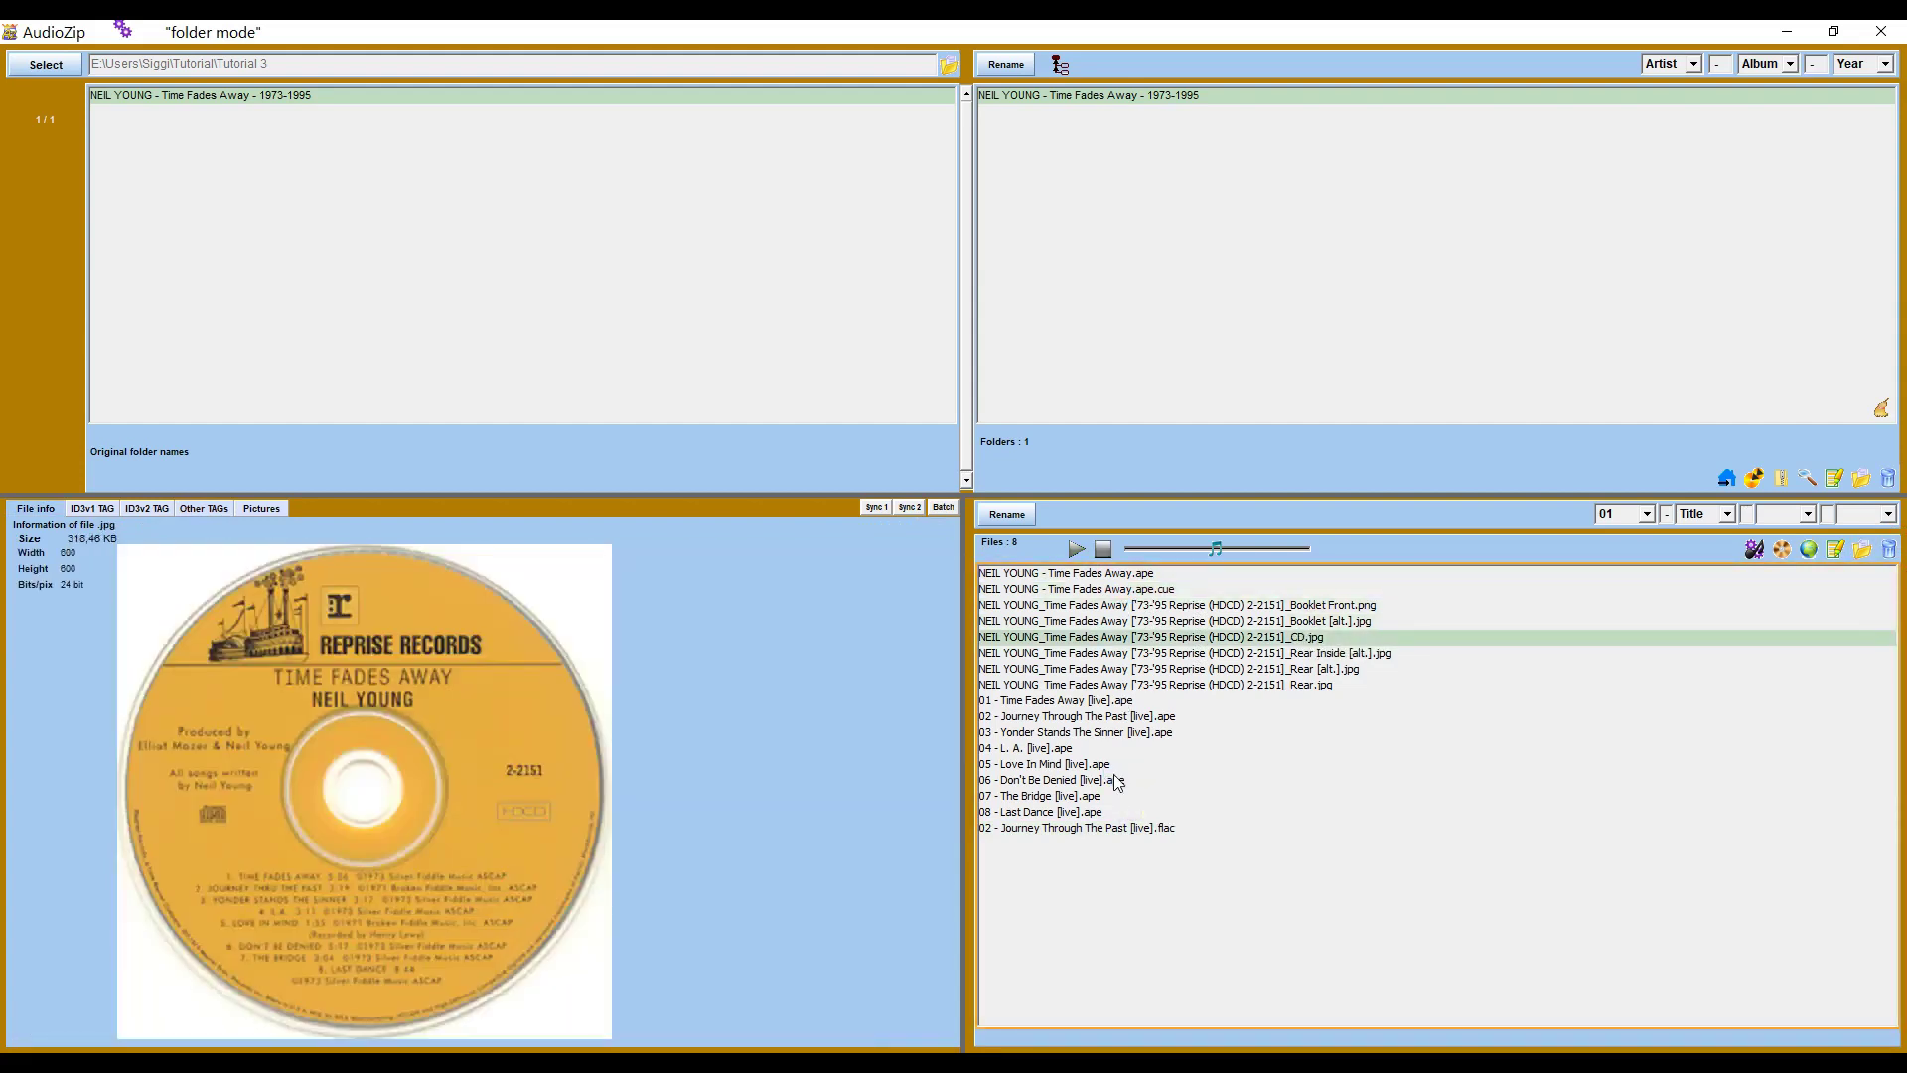
pyautogui.press('Down')
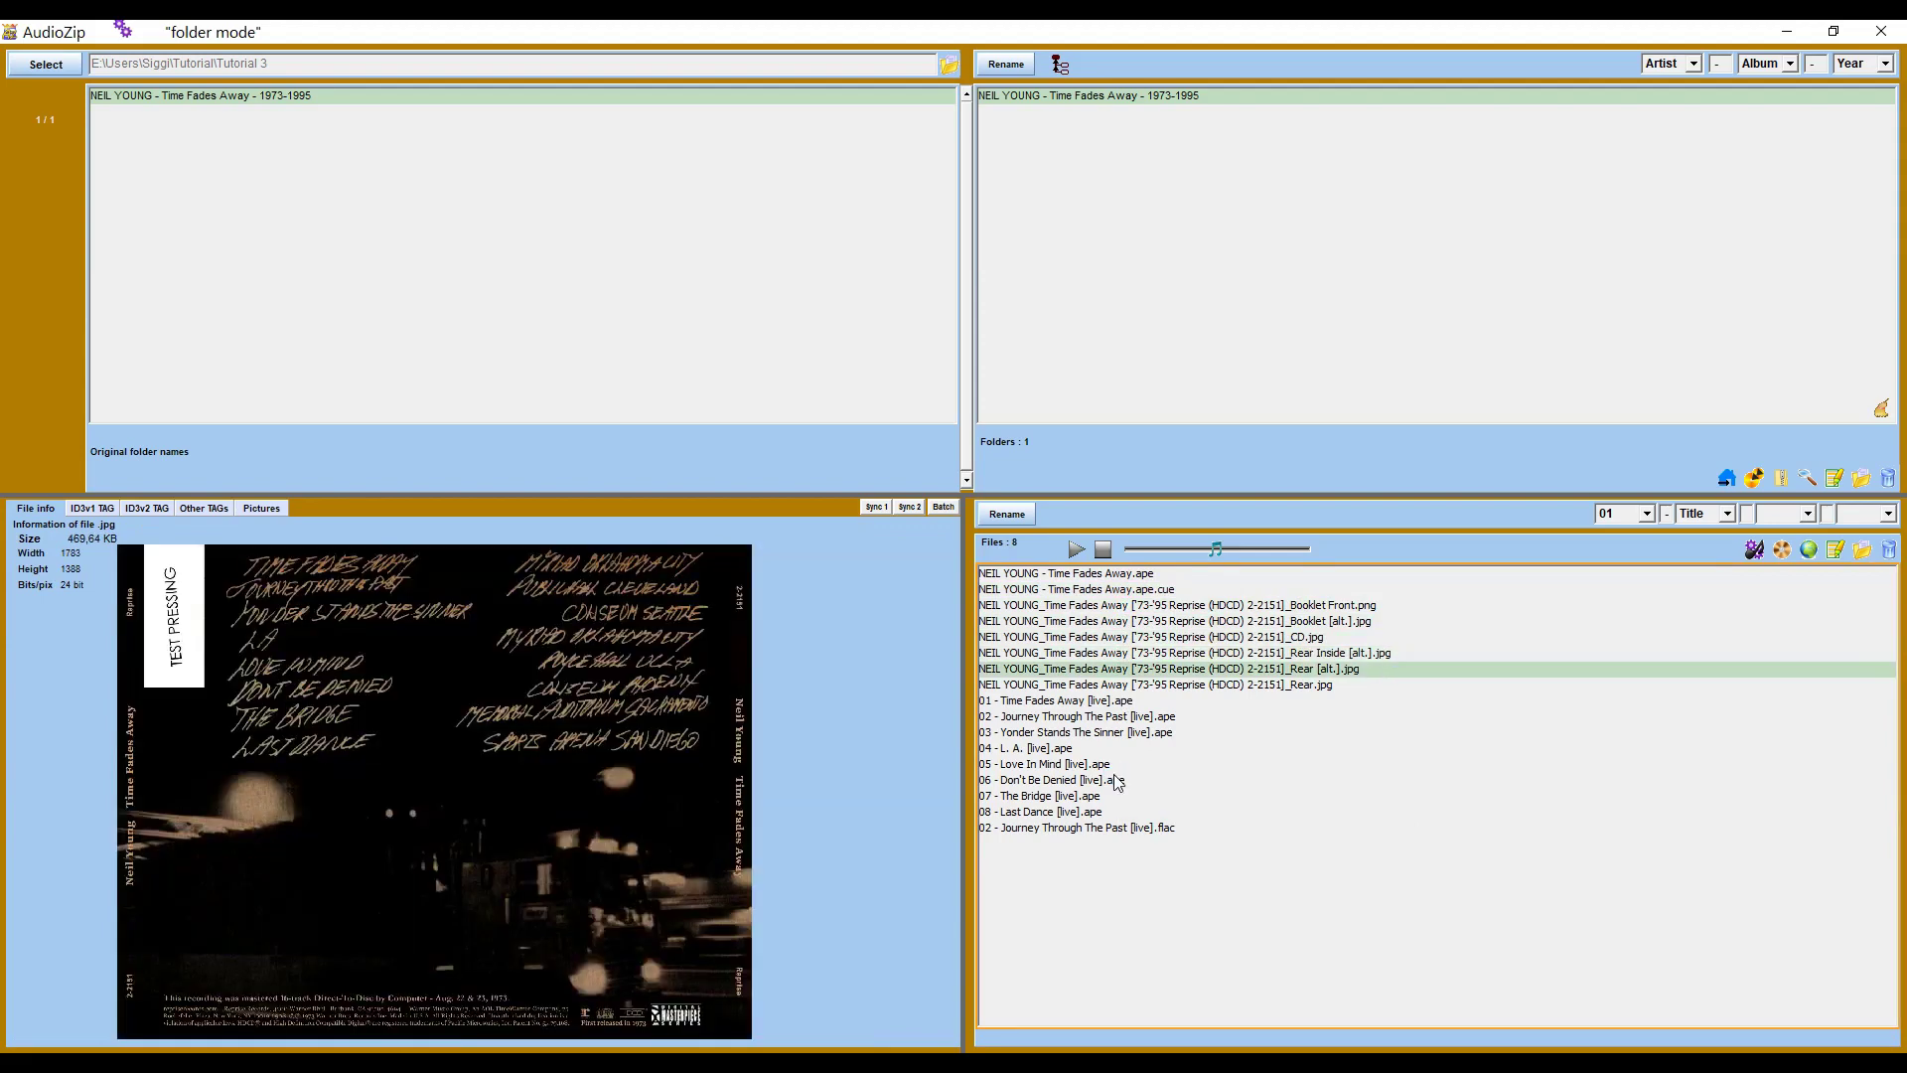
# Play the extracted track "01 - Time Fades Away [live].ape"
pyautogui.press('Down')
pyautogui.press('Down')
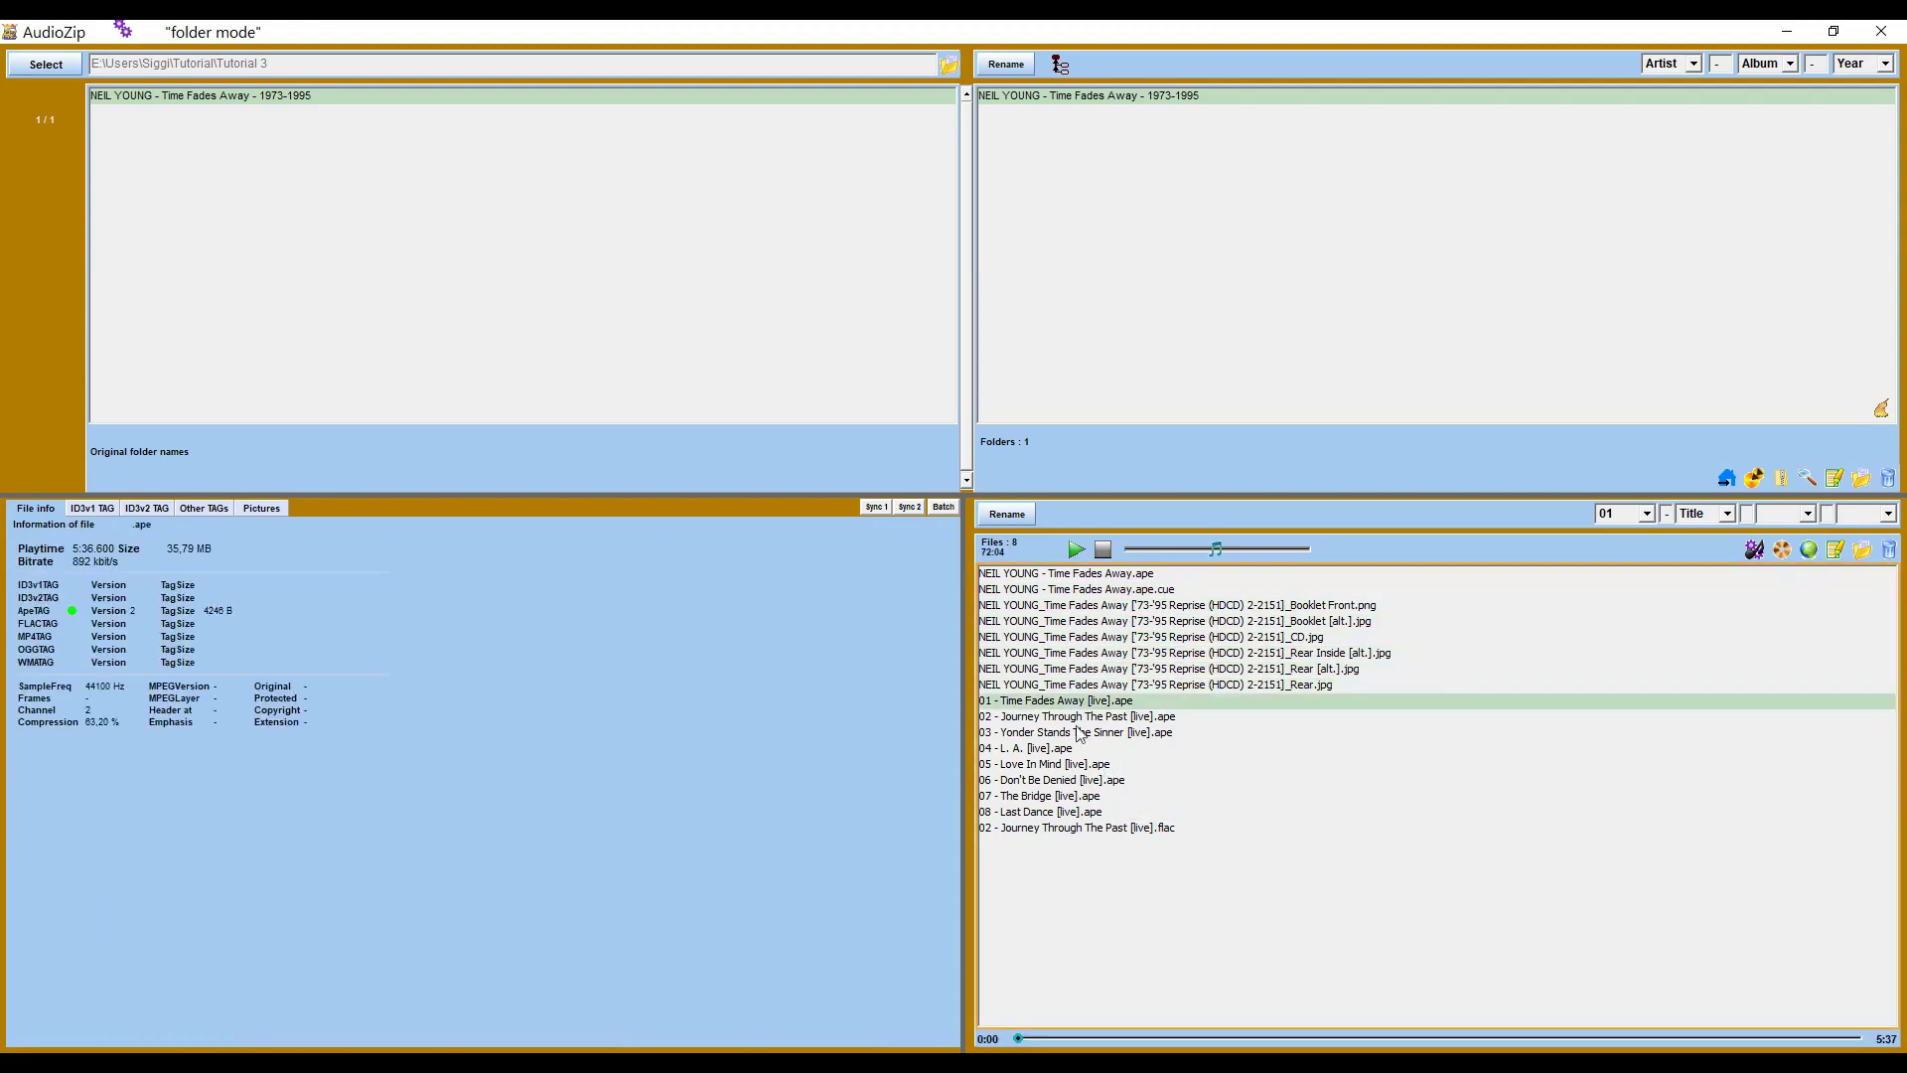
pyautogui.click(1078, 557)
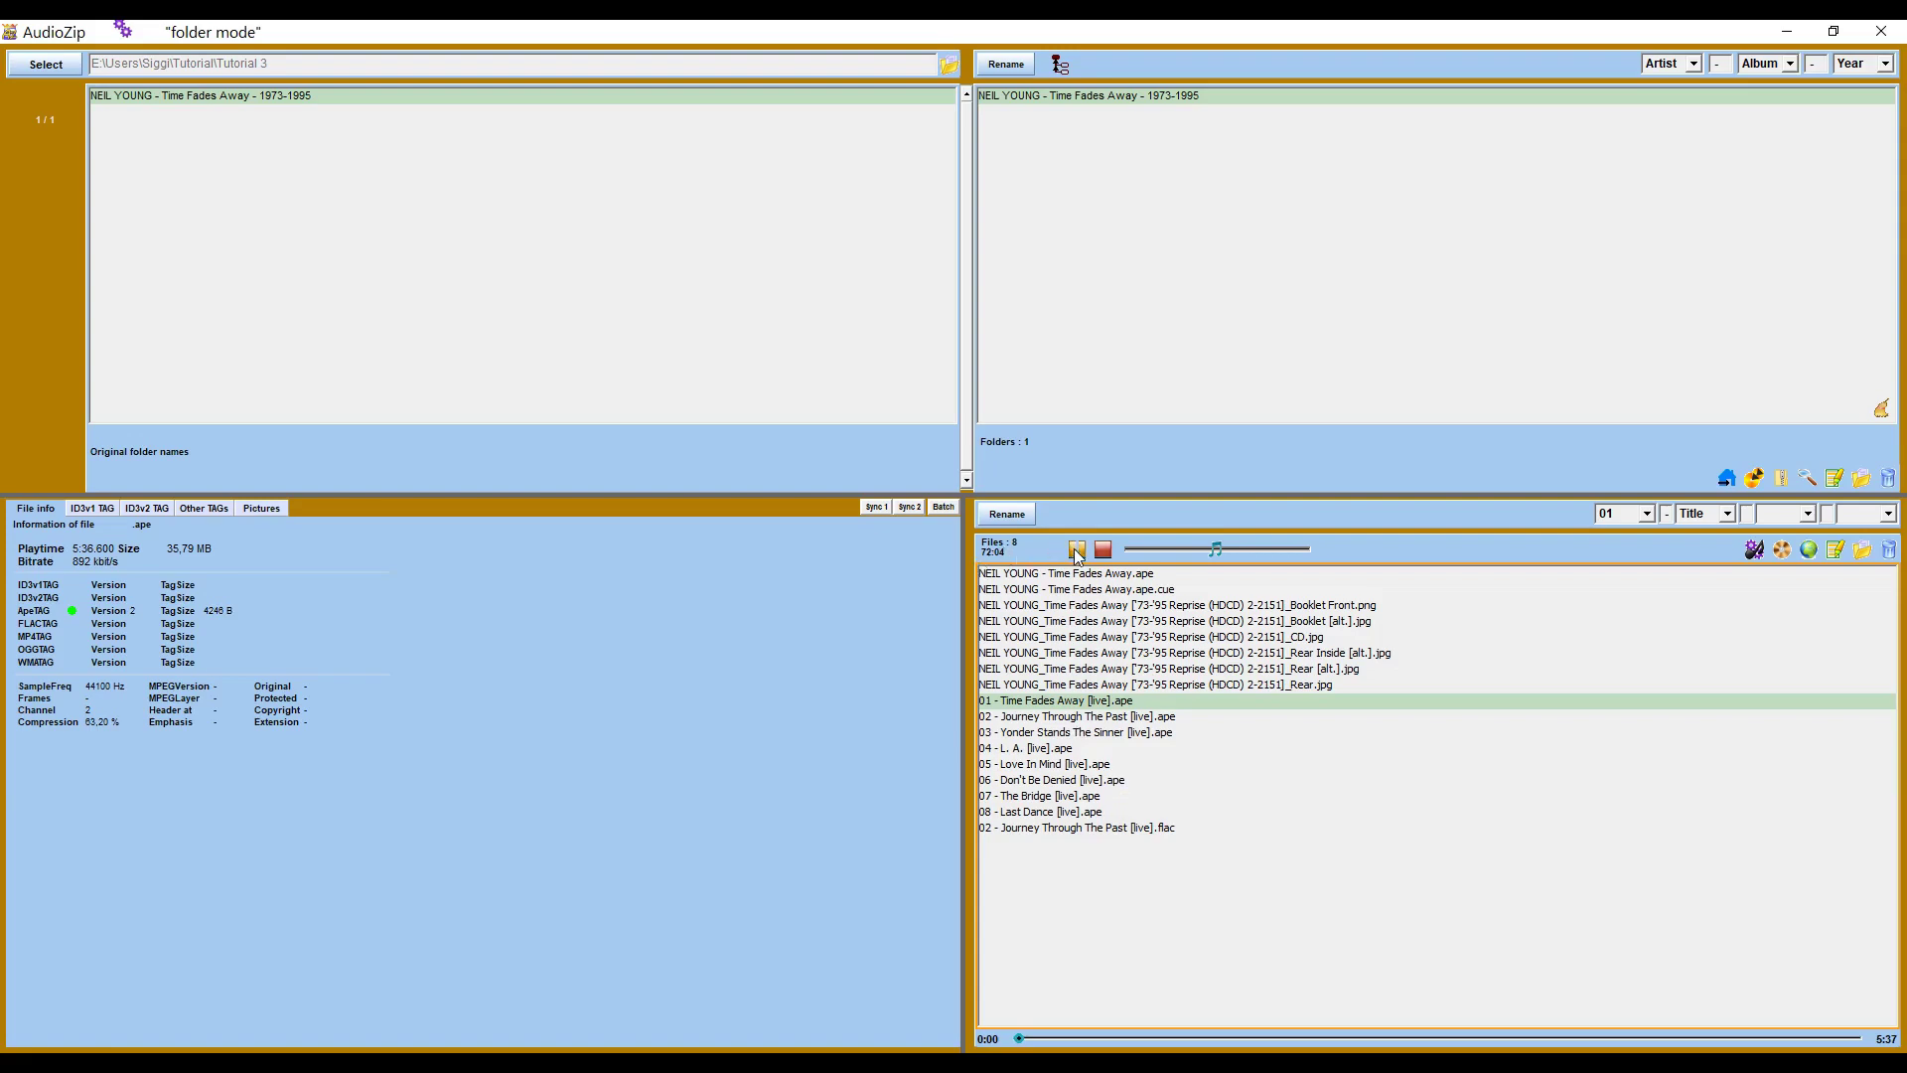